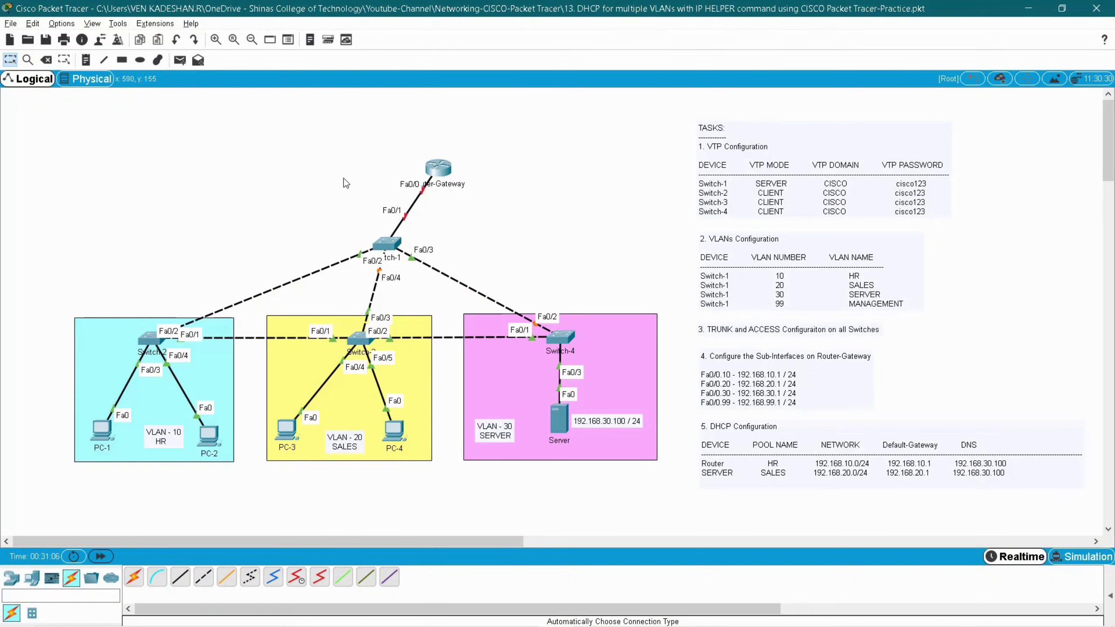
- Select the Router-Gateway area, the VLANs Configuration and TASKS notes, and Switch-1 on the topology
left_click_drag(371, 144, 492, 195)
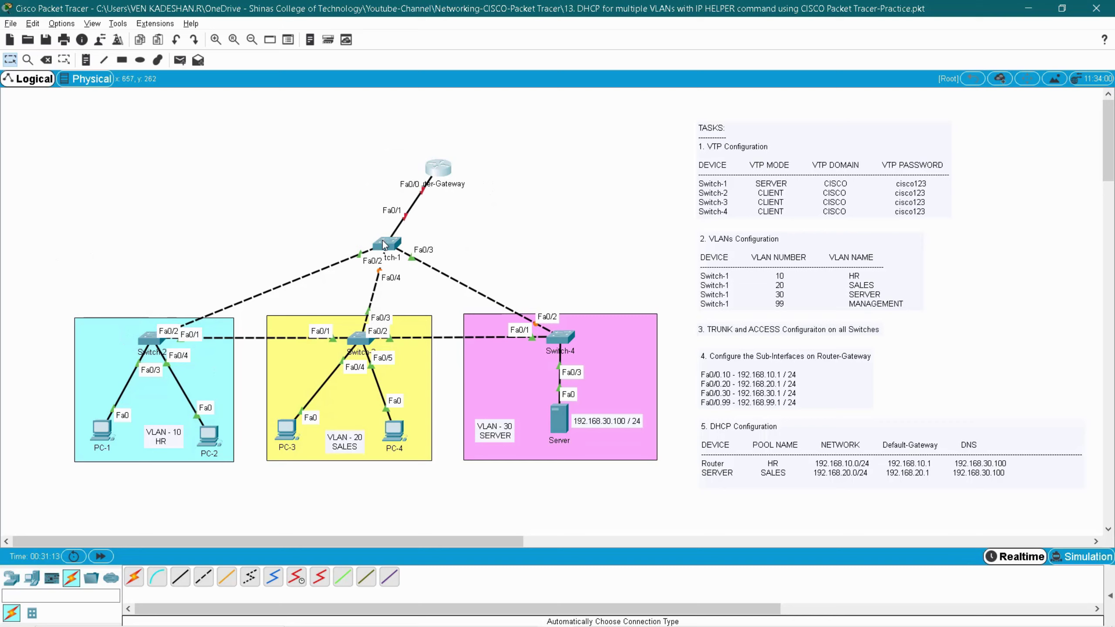
mouse_move(383, 245)
mouse_move(563, 341)
left_click_drag(961, 320, 677, 236)
left_click_drag(682, 103, 1097, 517)
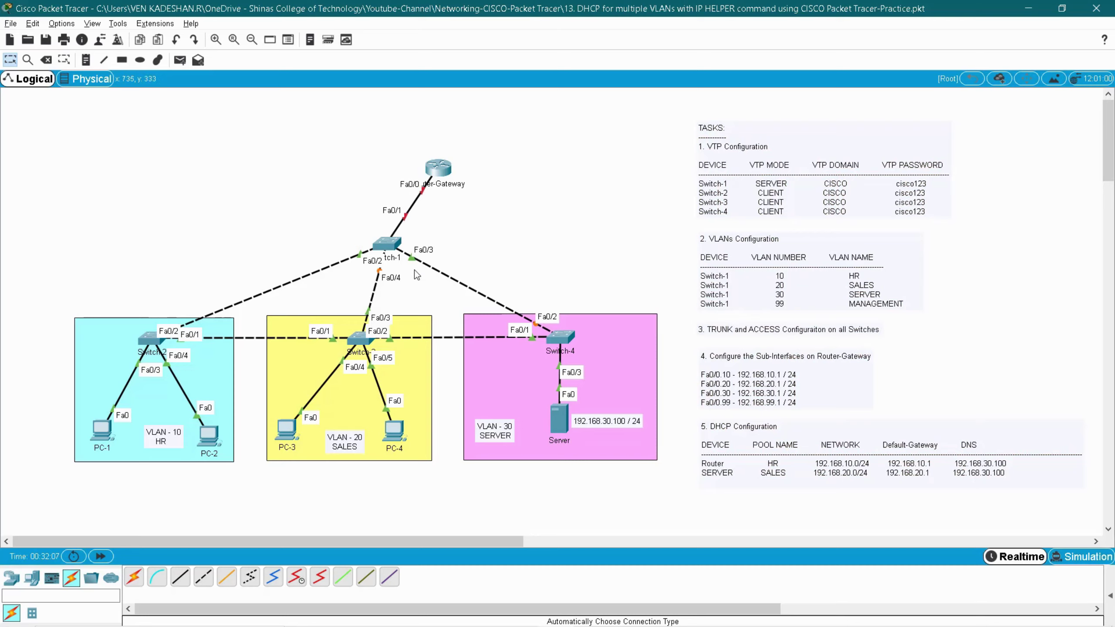
left_click_drag(334, 222, 449, 263)
left_click_drag(334, 223, 440, 268)
- Open Switch-1's CLI in a widened window and enter global configuration mode
left_click(377, 252)
left_click_drag(461, 147, 131, 121)
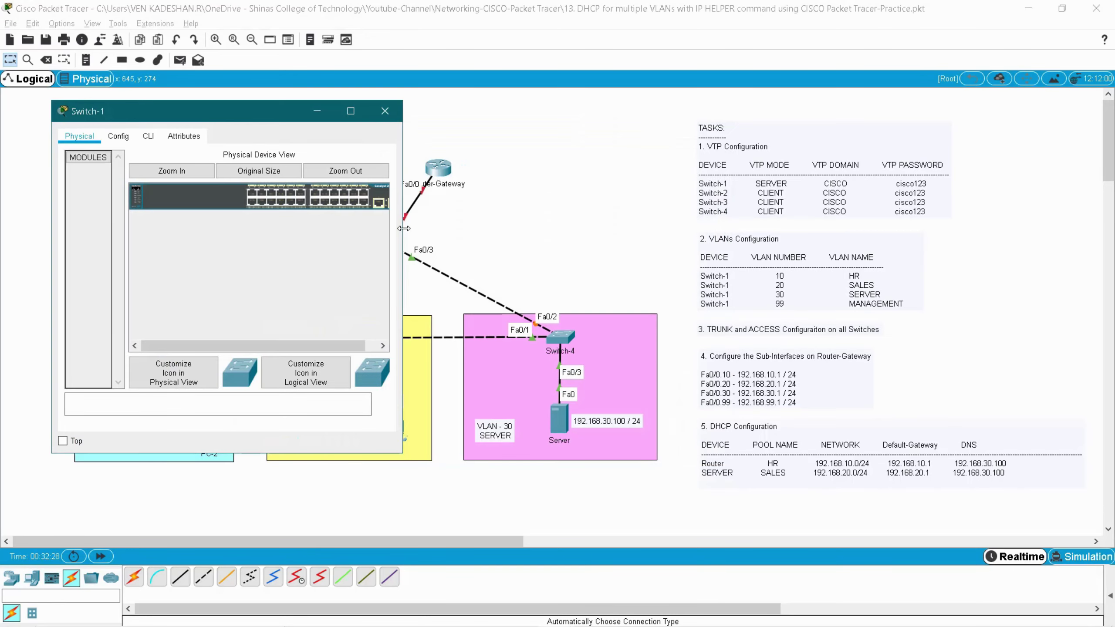
left_click_drag(404, 228, 678, 228)
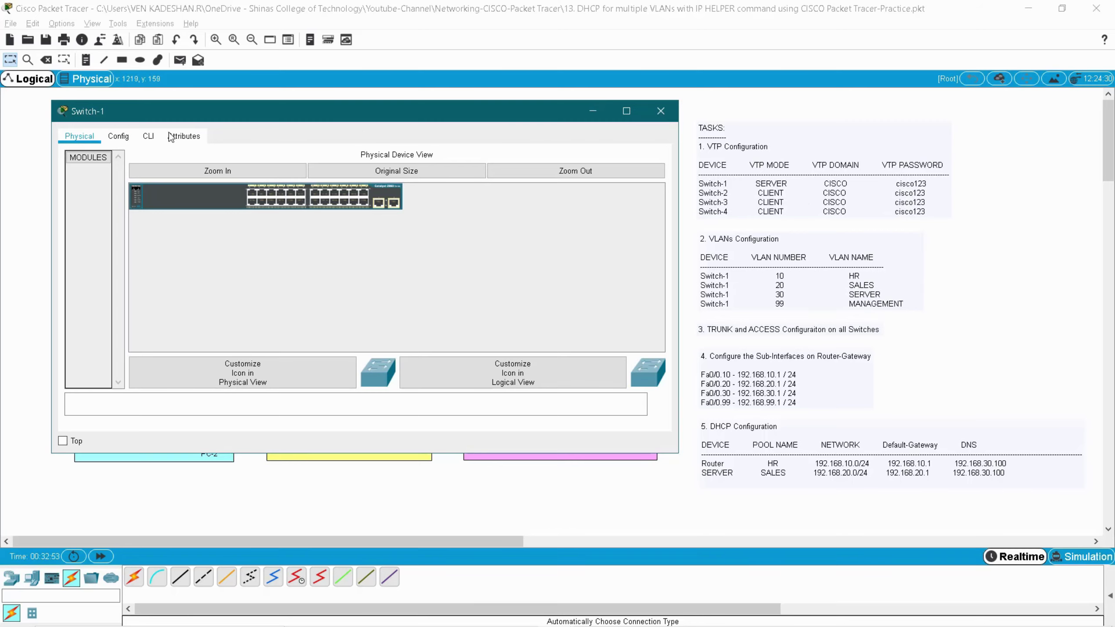
left_click(148, 136)
key("Return")
key("Return")
type("en")
key("Return")
type("co")
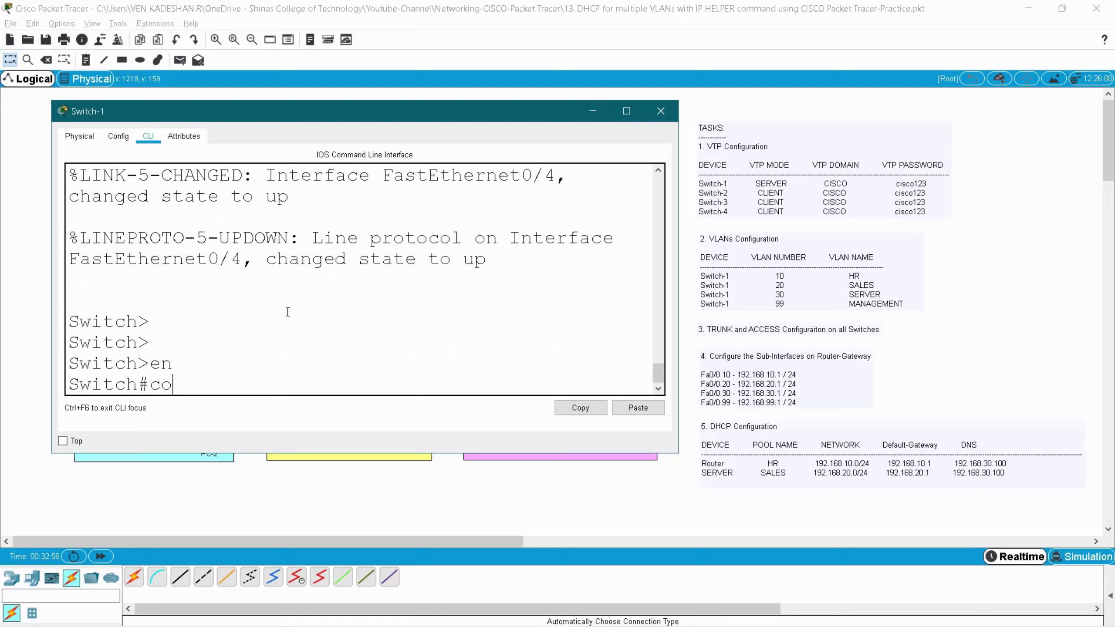
type("nf t")
key("Return")
- Set Switch-1's VTP mode to server
type("vtp")
key("Tab")
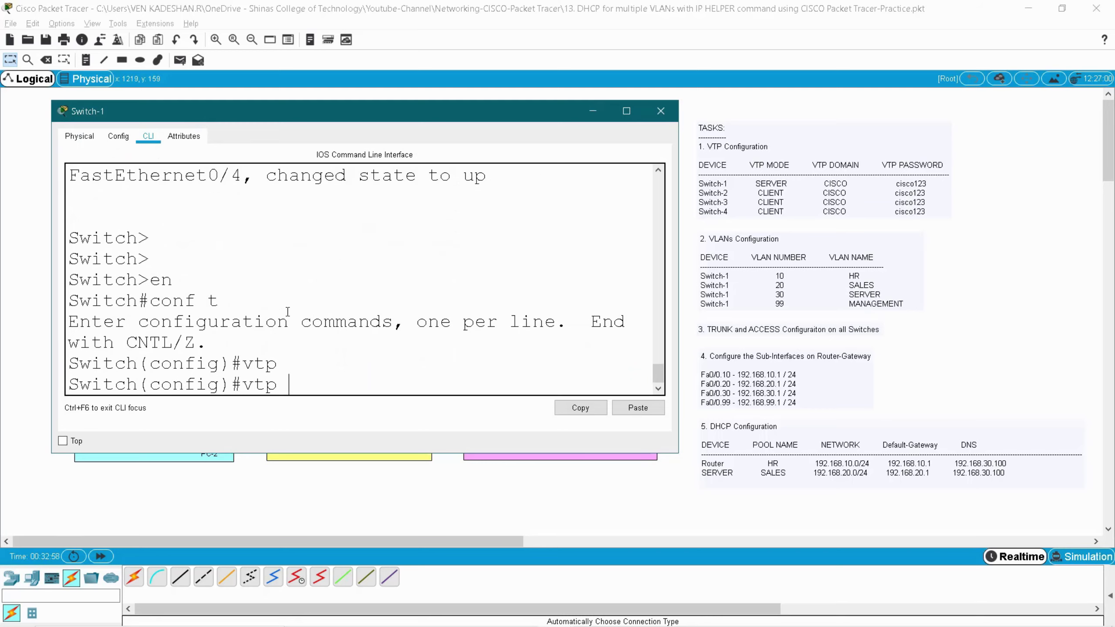
type("mo")
key("Tab")
type("sw")
key("BackSpace")
type("er")
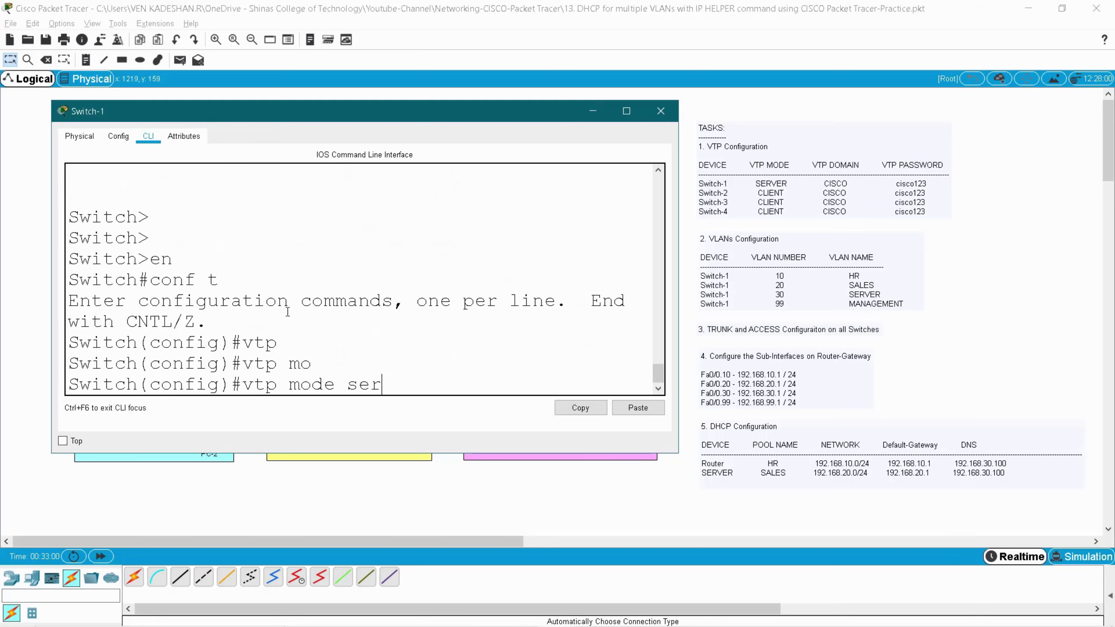
key("Tab")
key("Return")
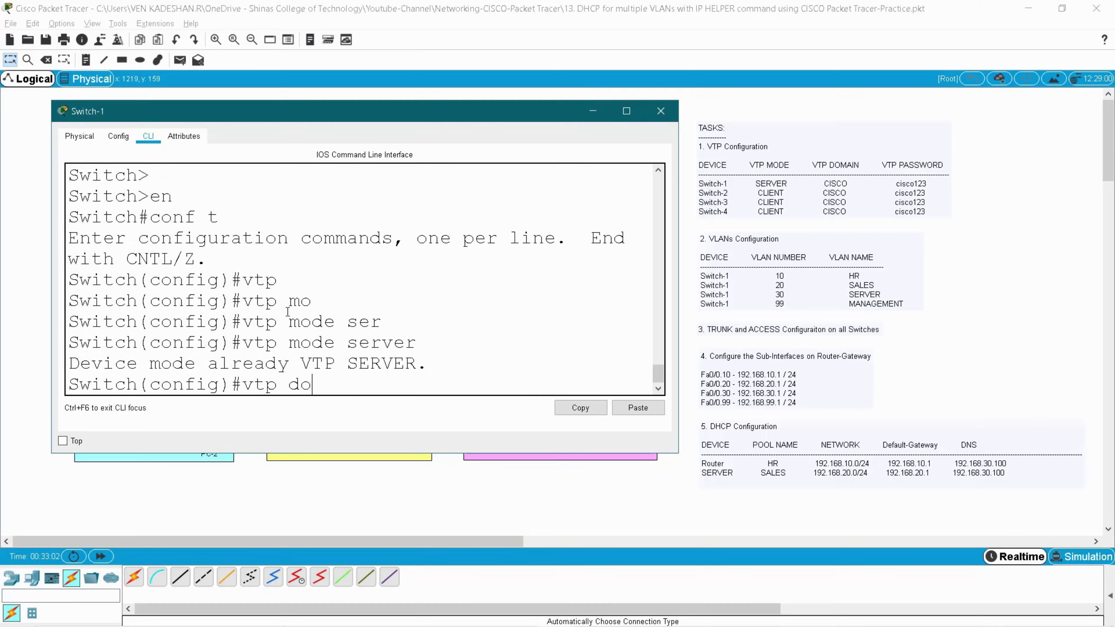
- Set Switch-1's VTP domain to CISCO and configure the VTP password
key("Tab")
key("Return")
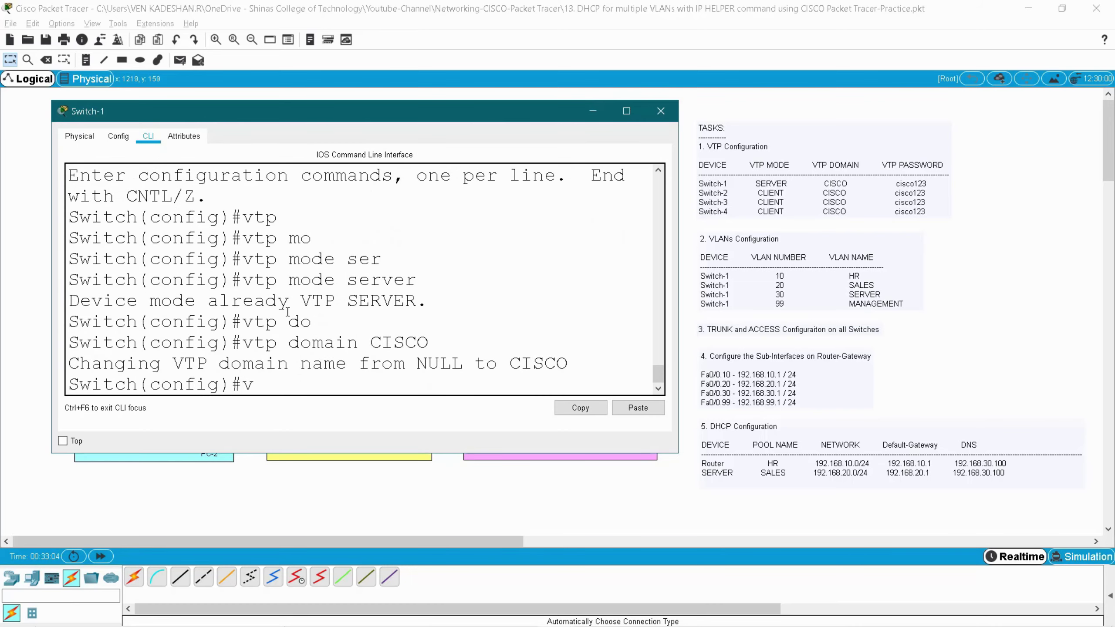
key("Tab")
key("Tab")
key("Tab")
key("BackSpace")
key("Tab")
key("Tab")
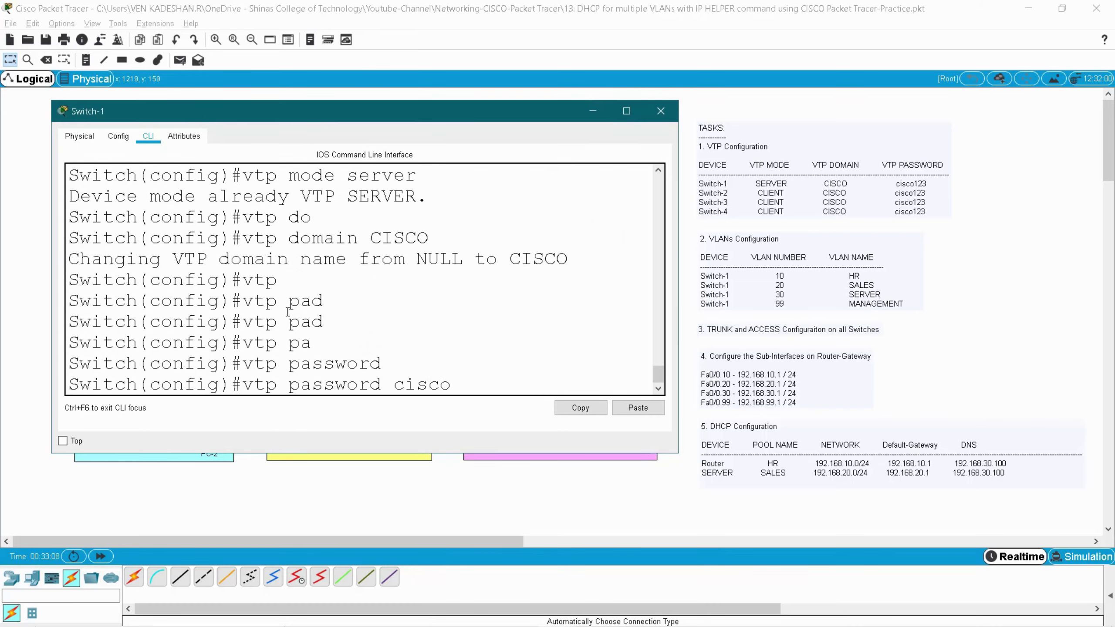
key("Return")
- Exit configuration mode, save Switch-1's configuration with wr, and close its window
type("end")
key("Return")
type("wr")
key("Return")
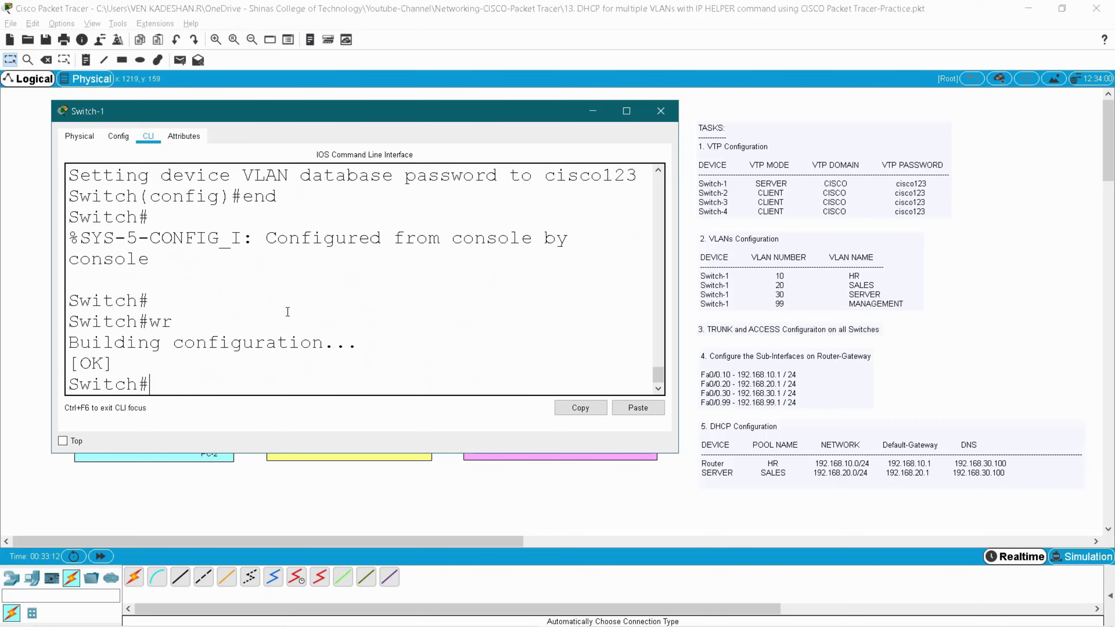
key("alt+F4")
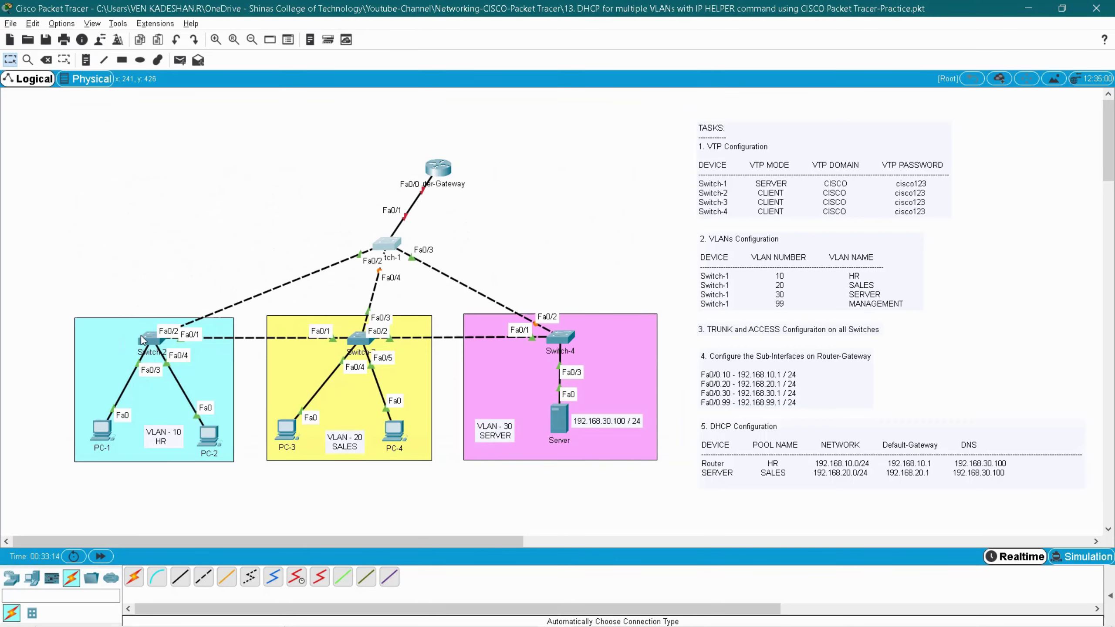
- Open Switch-2's CLI in a widened window and enter global configuration mode
left_click(141, 336)
left_click_drag(466, 138, 132, 137)
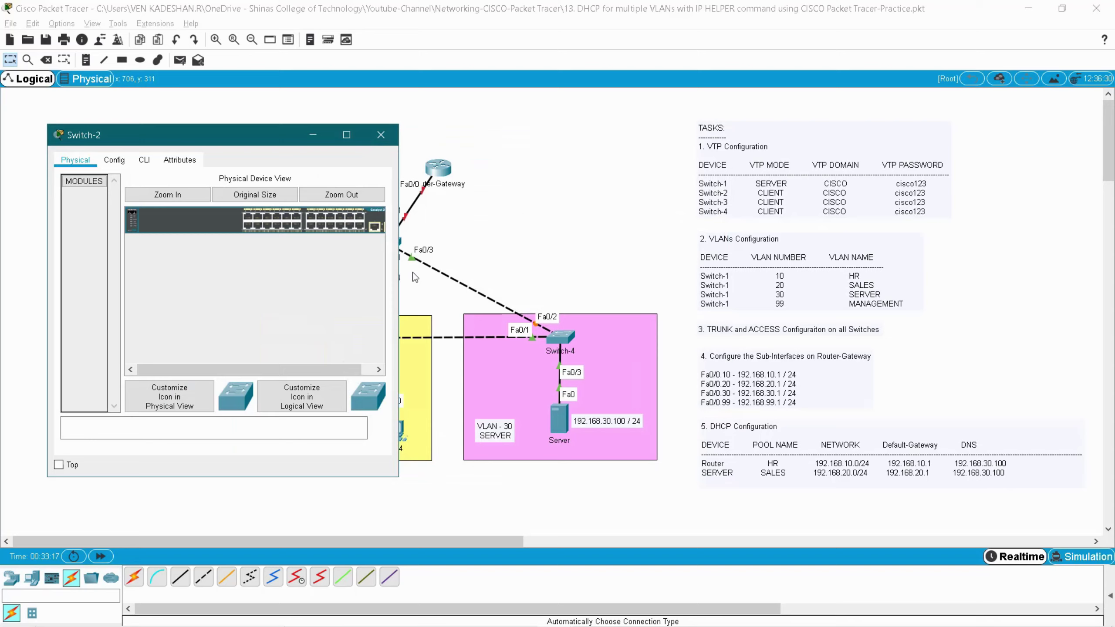
left_click_drag(399, 277, 521, 277)
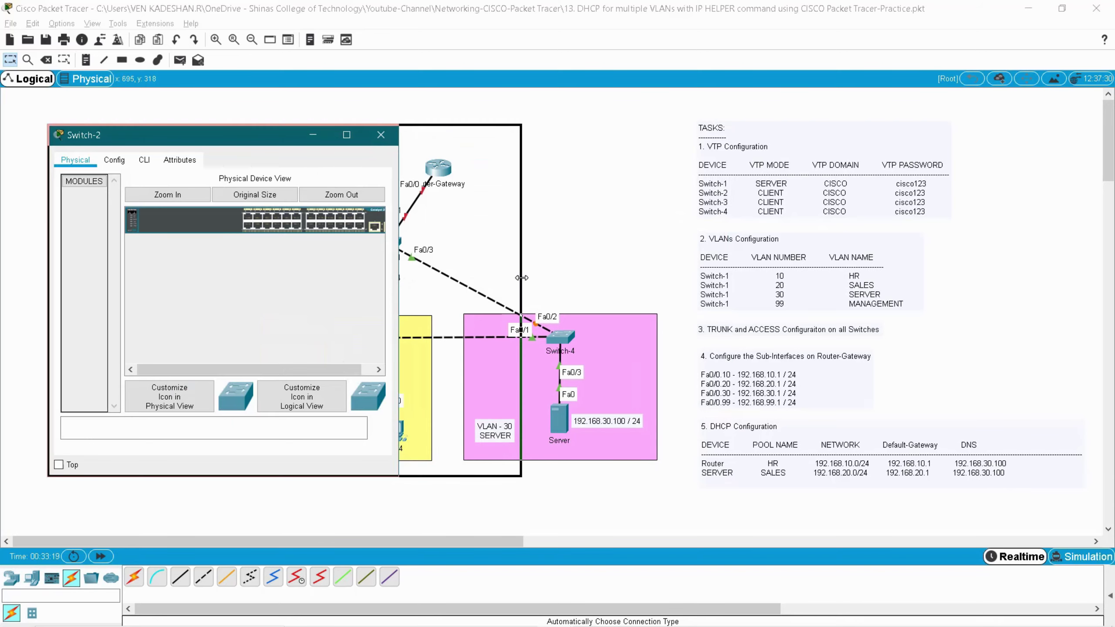
left_click(144, 160)
key("Return")
key("Return")
type("en")
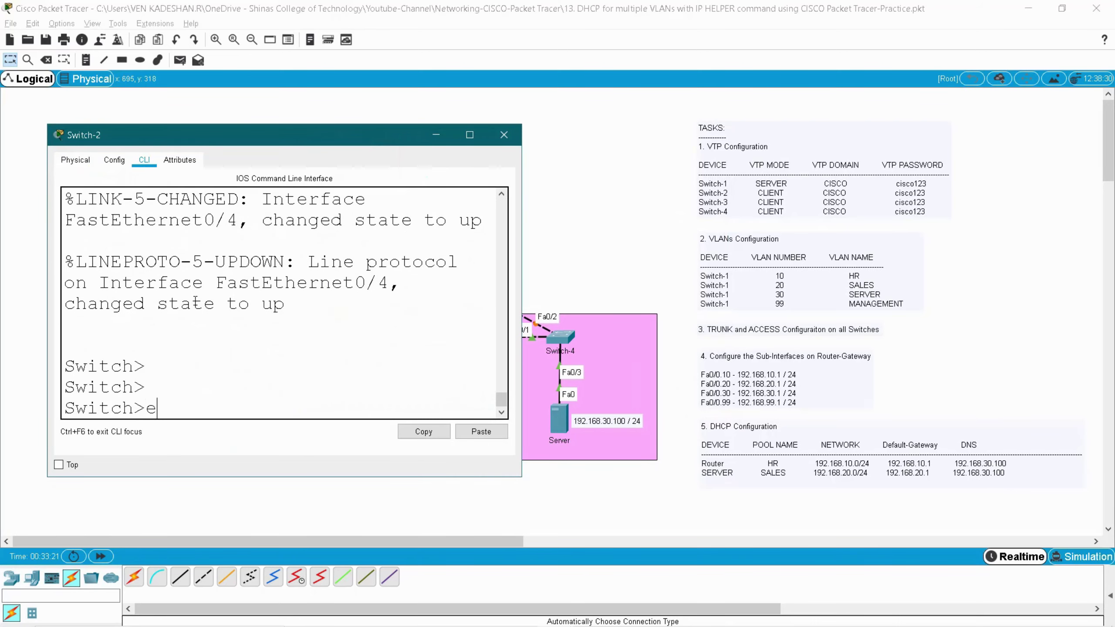
key("Return")
type("conf tch#conf")
key("Return")
- Set Switch-2's VTP mode to client
type("vpt")
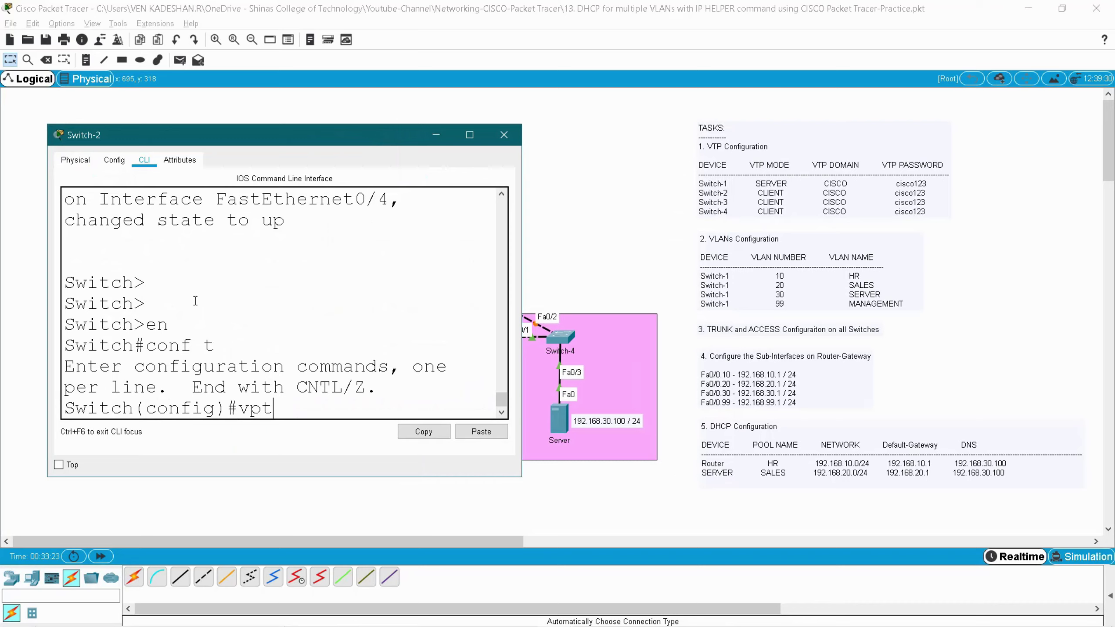
key("BackSpace")
key("BackSpace")
type("t")
key("Tab")
type("mo")
key("Tab")
type("cl")
key("Tab")
key("Return")
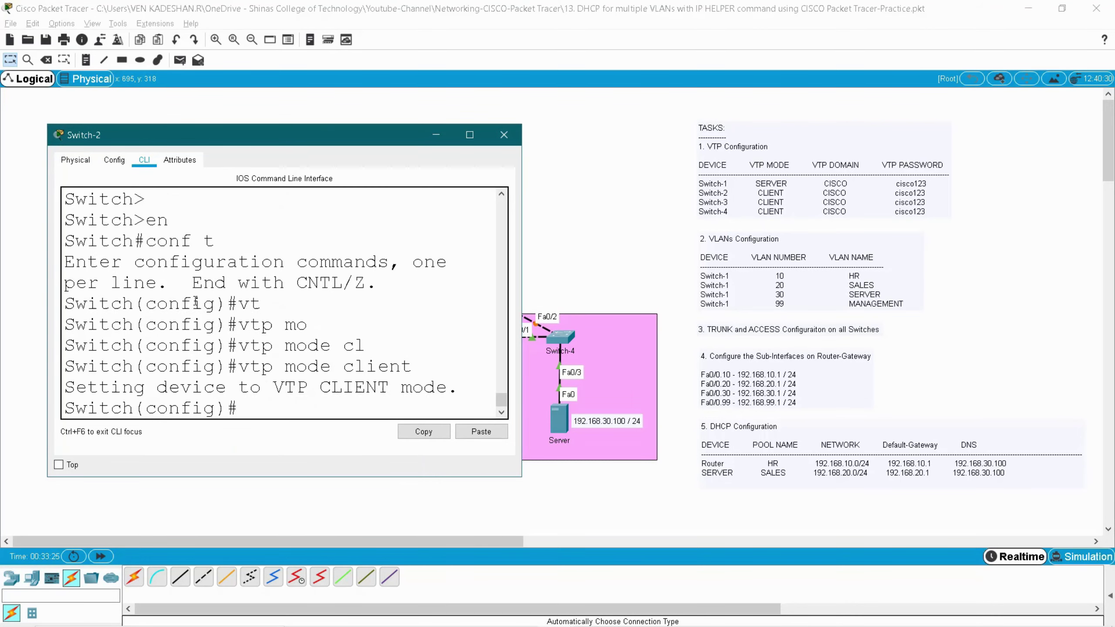
type("vtp")
- Set Switch-2's VTP domain to CISCO and configure the VTP password
key("Tab")
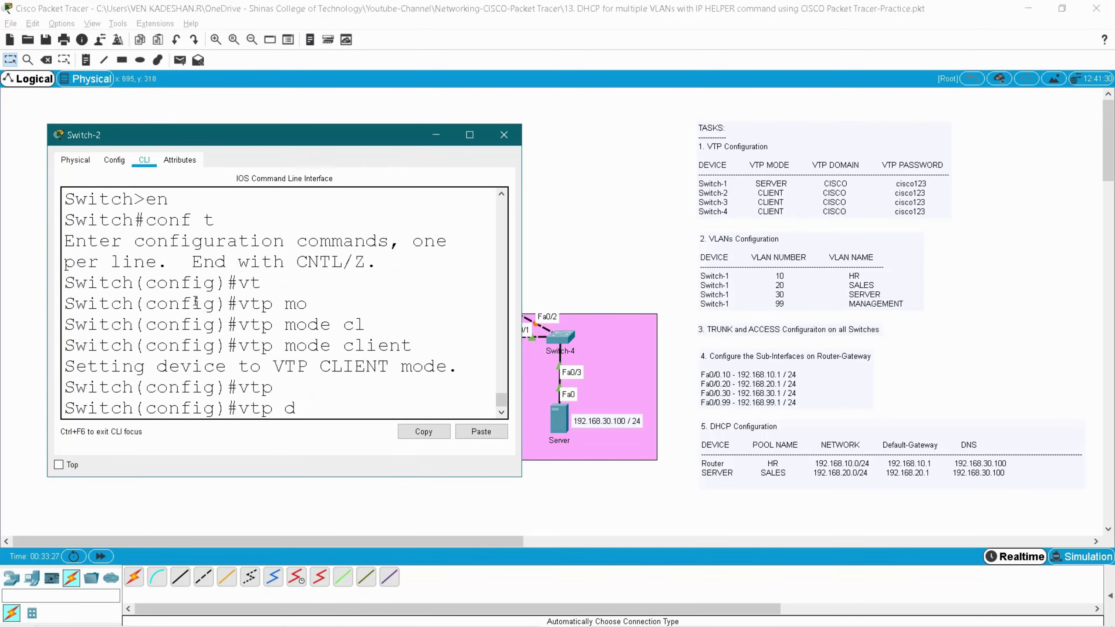
key("Tab")
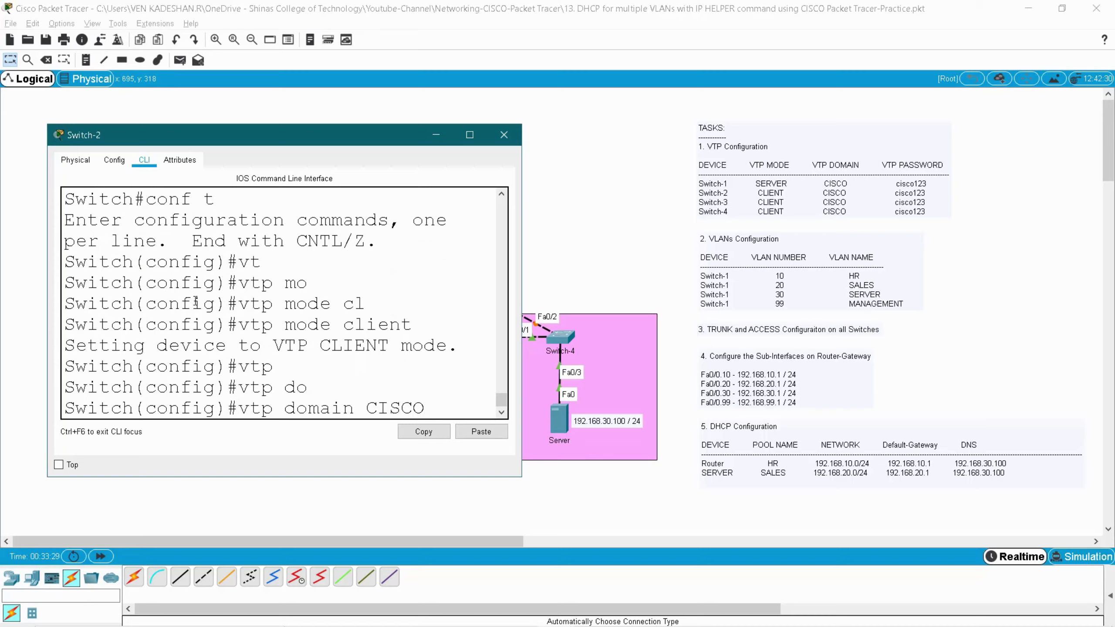
key("Return")
key("Tab")
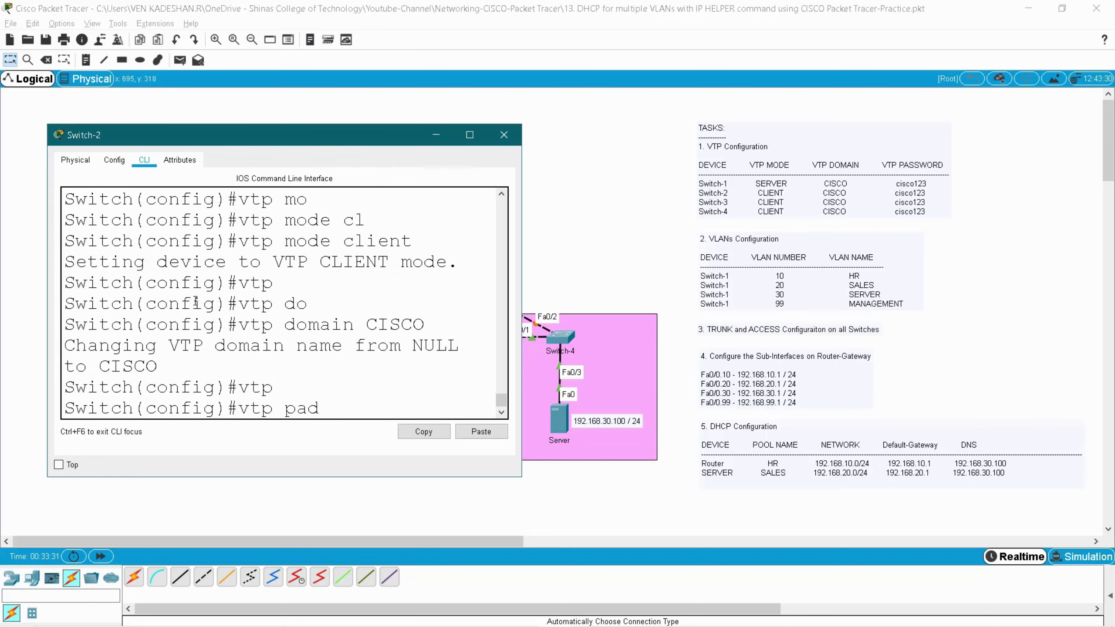
key("BackSpace")
key("Tab")
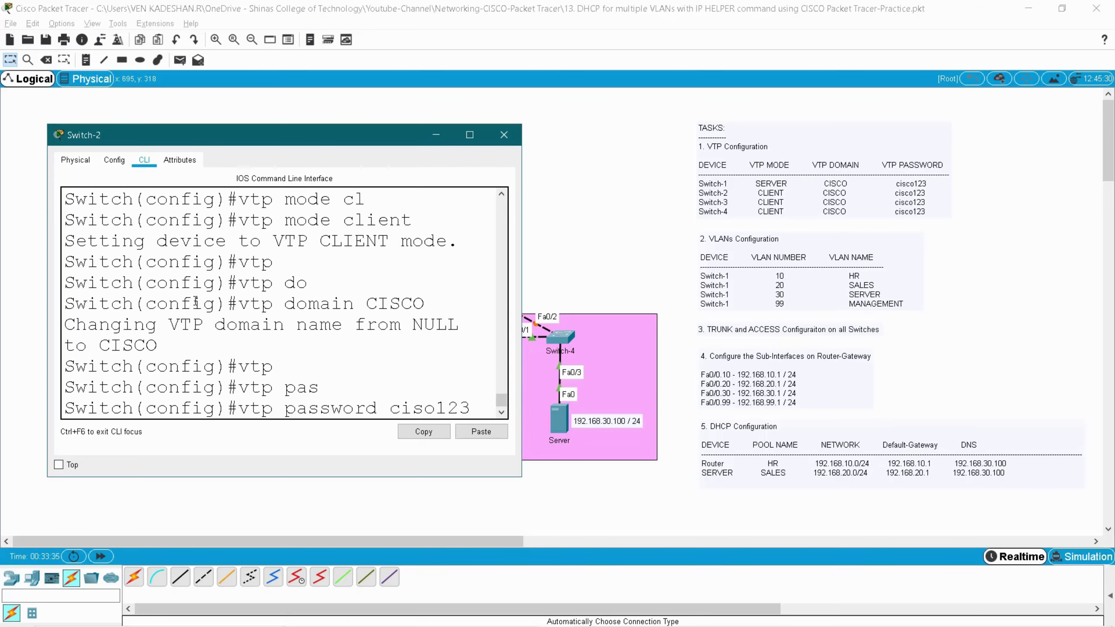
key("Return")
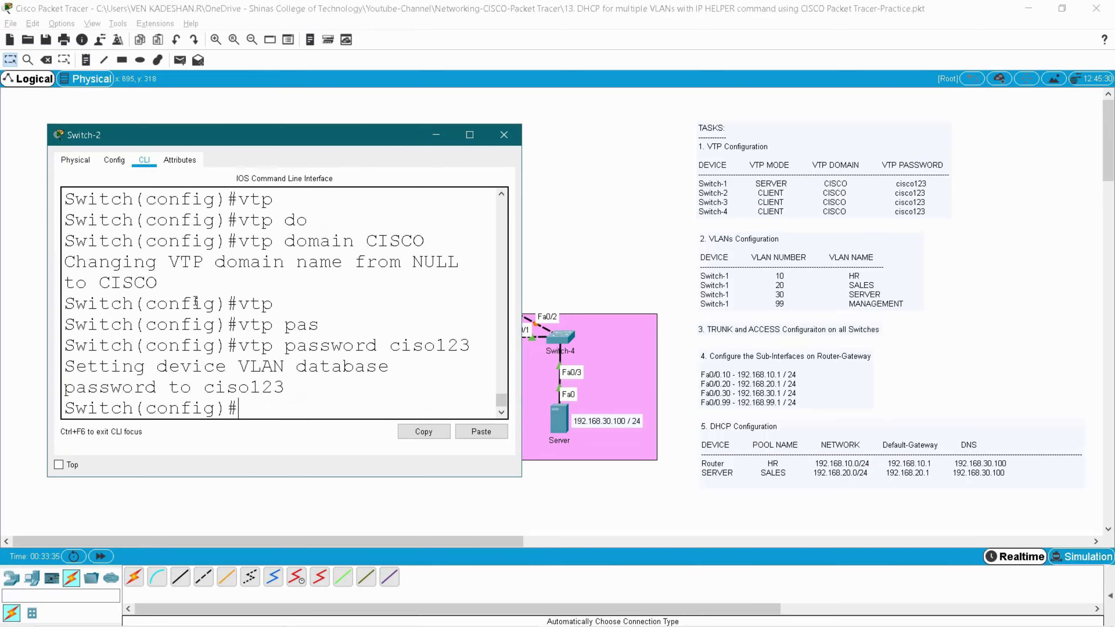
- Exit Switch-2's configuration mode, attempt a save, and bring up Switch-3's device window
type("end")
key("Return")
key("Return")
type("we")
key("Return")
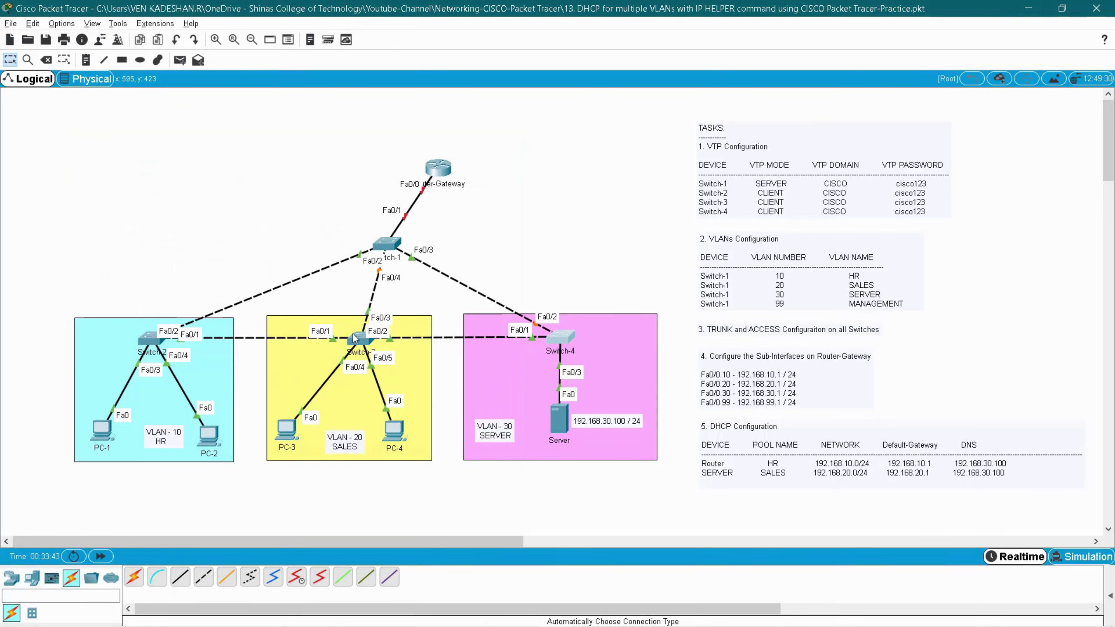
left_click(358, 338)
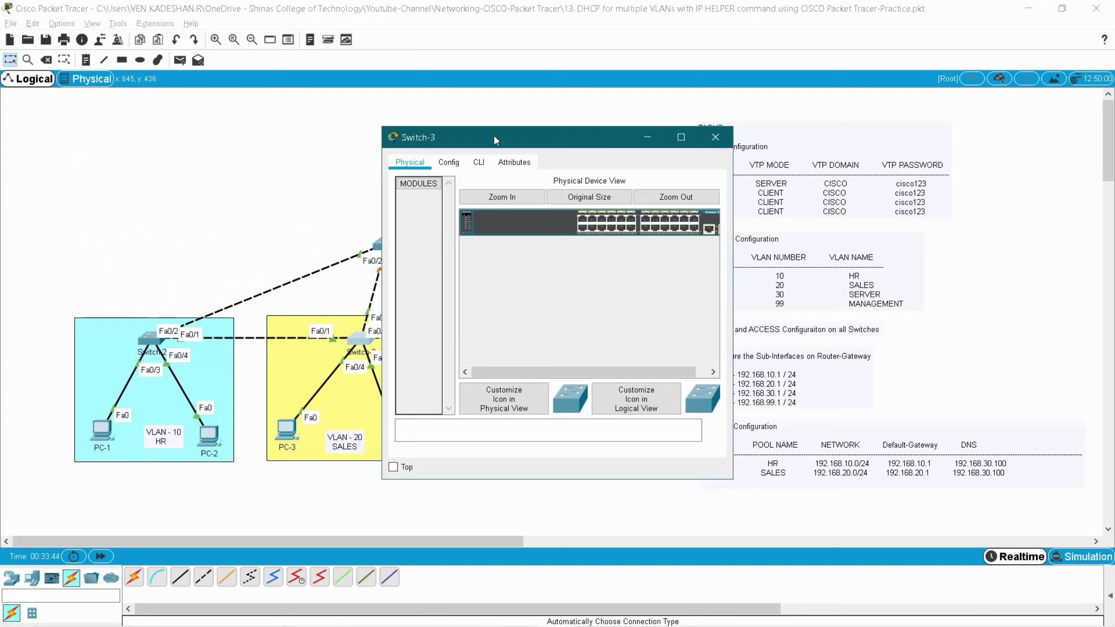
left_click_drag(493, 135, 202, 106)
- In Switch-3's CLI, enter global configuration mode and set VTP mode to client
left_click(198, 133)
type("en")
key("Return")
type("conf t")
key("Return")
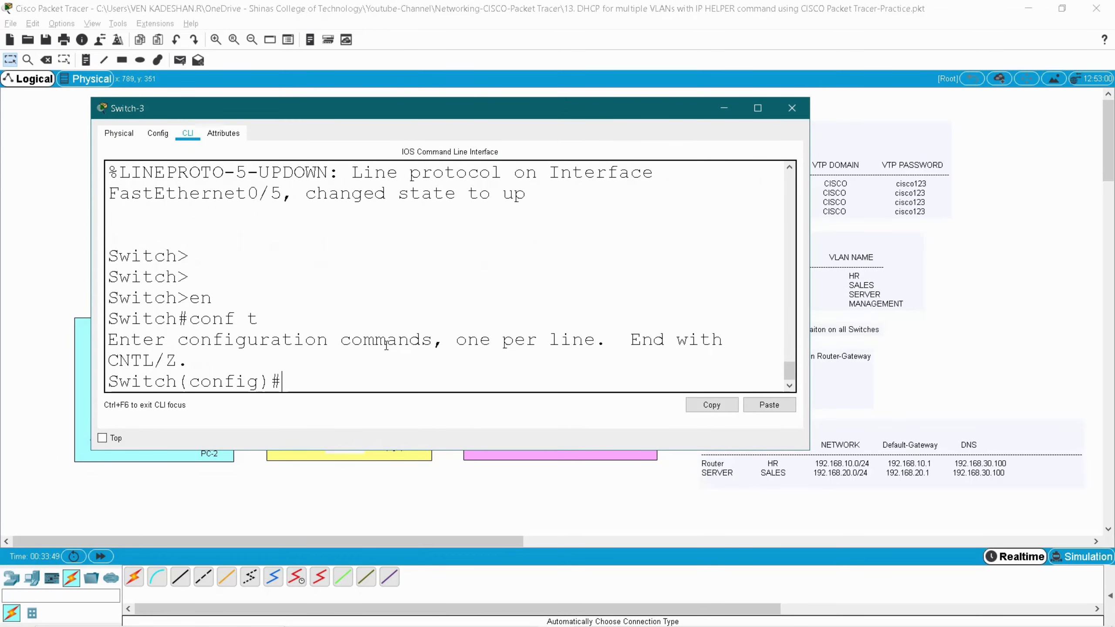
type("vtp")
key("Tab")
type("mo")
key("Tab")
type("cl")
- Set Switch-3's VTP domain to CISCO and configure the shared VTP password
key("Tab")
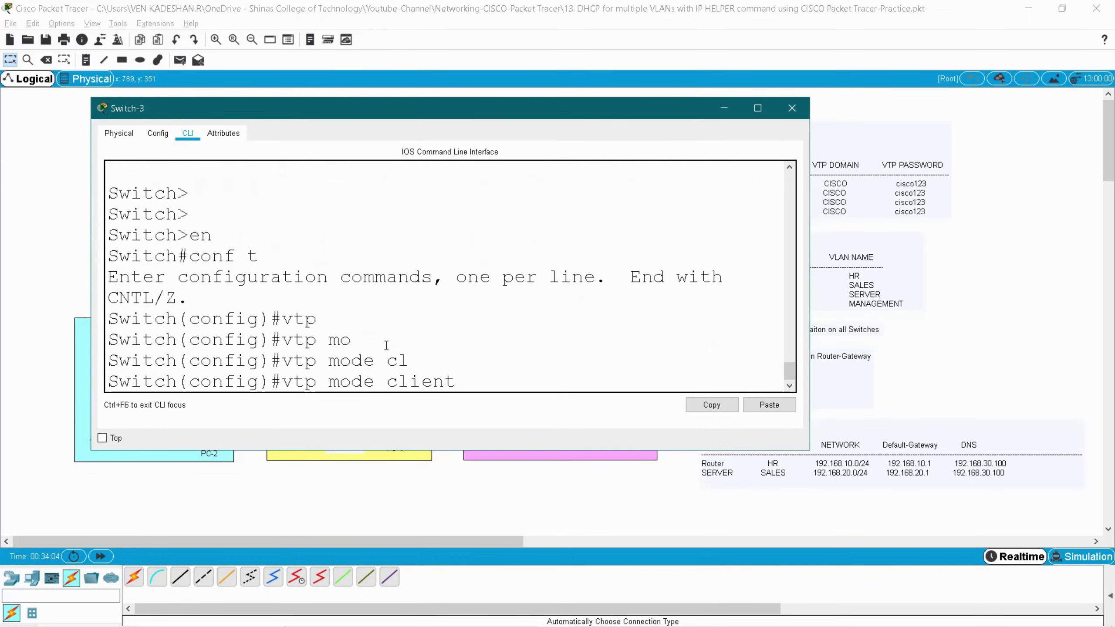
key("Return")
key("Tab")
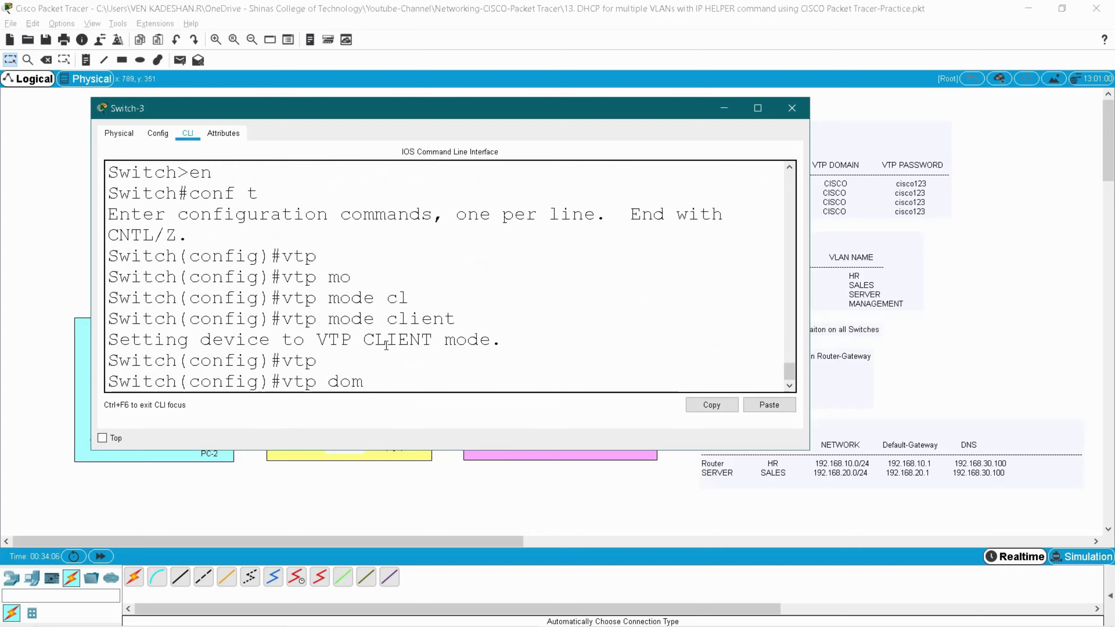
key("Tab")
key("Return")
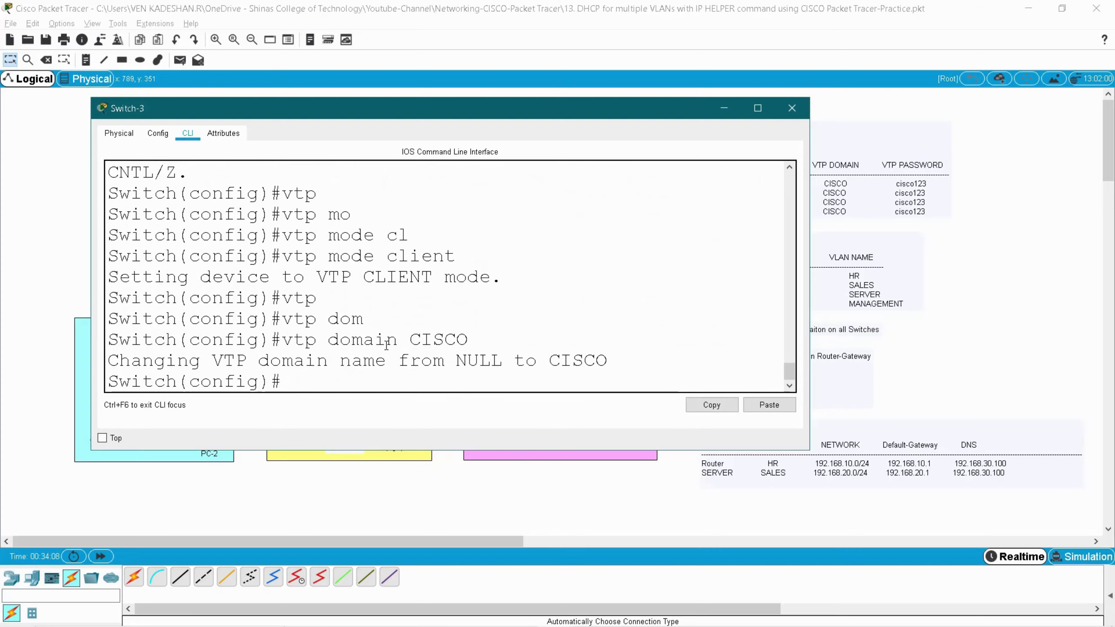
key("Tab")
key("Tab")
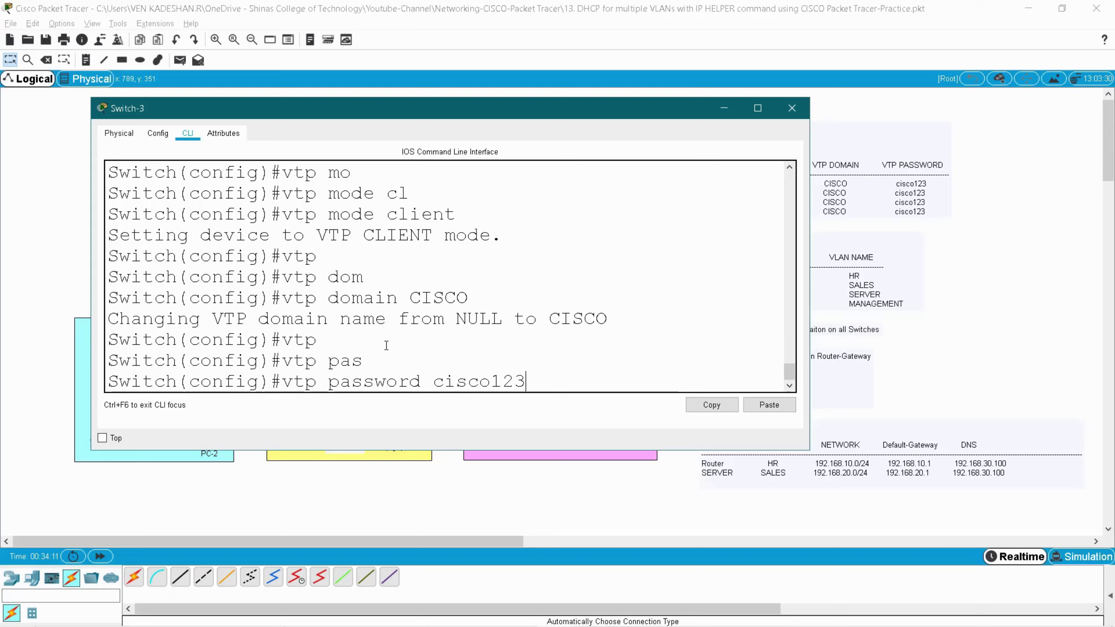
key("Return")
- Exit configuration mode, save Switch-3's configuration with wr, and close its window
type("end")
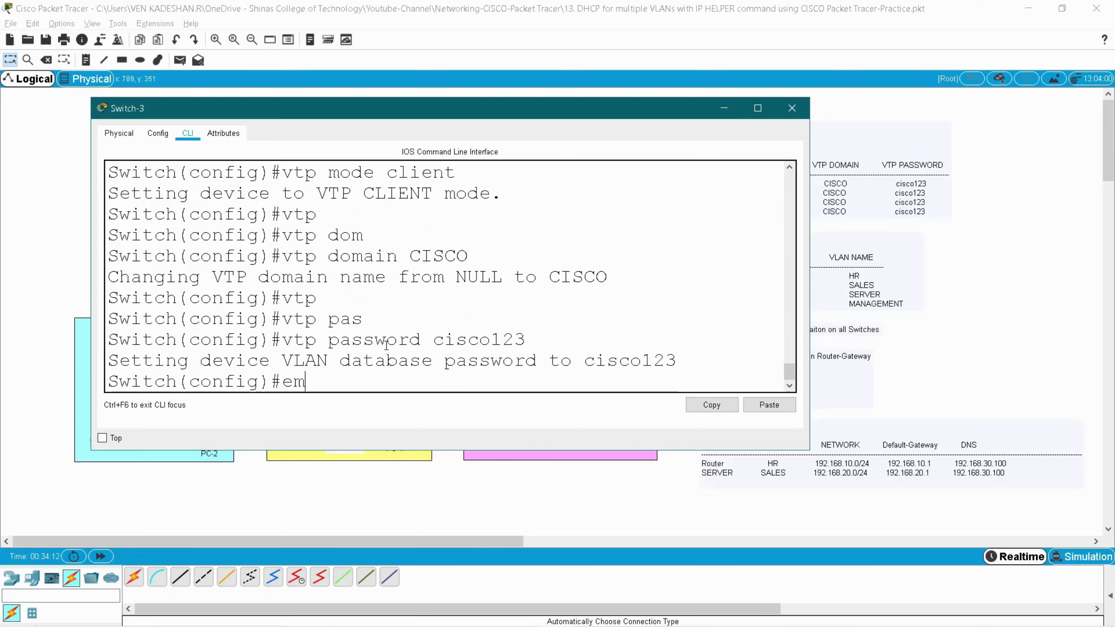
key("BackSpace")
key("BackSpace")
type("nd")
key("Return")
type("witch#w")
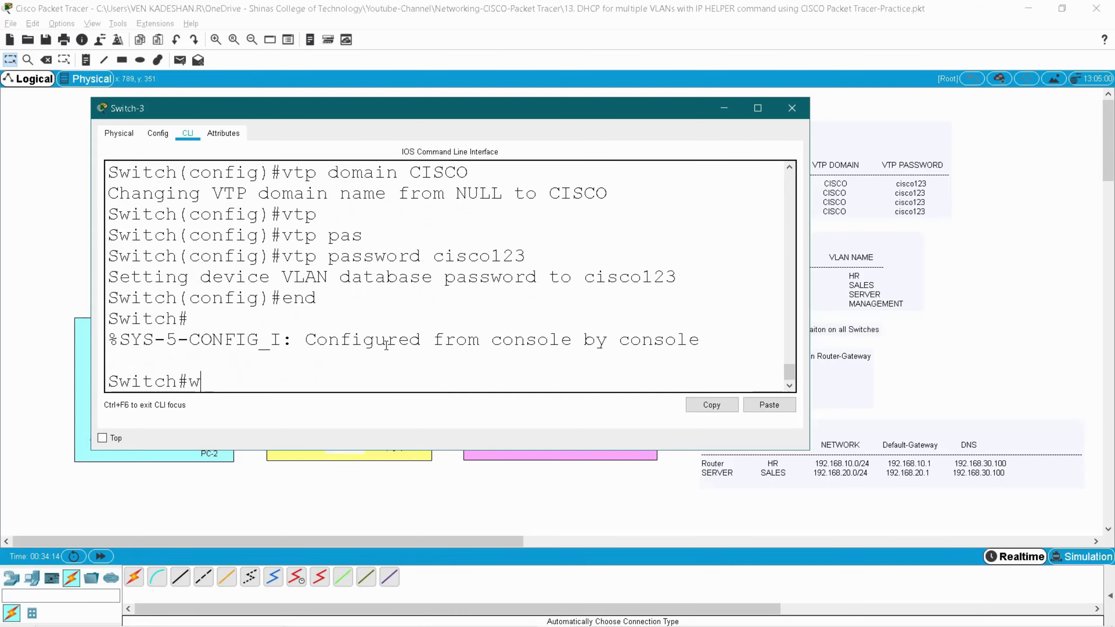
type("r")
key("Return")
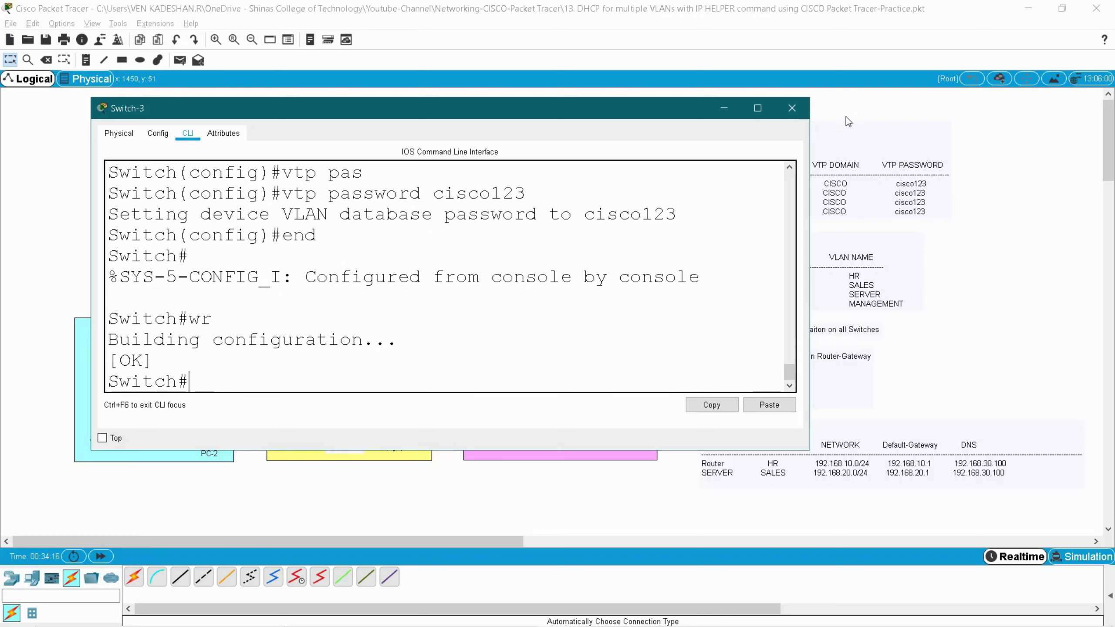
left_click(792, 108)
- Open Switch-4's command line in a moved, widened device window
left_click(554, 343)
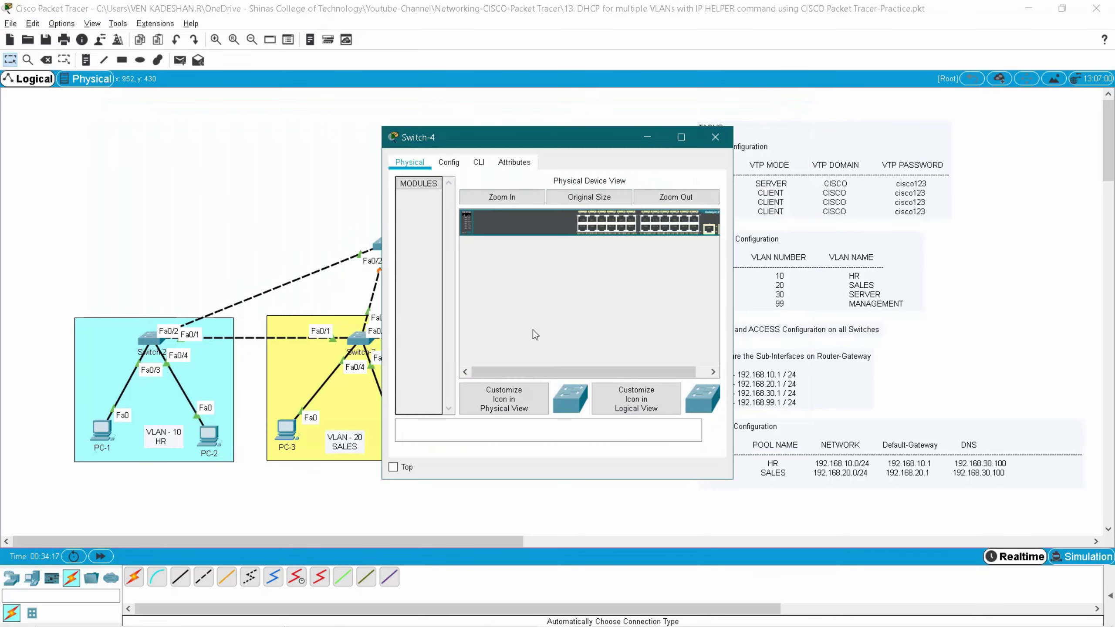
left_click_drag(453, 134, 132, 102)
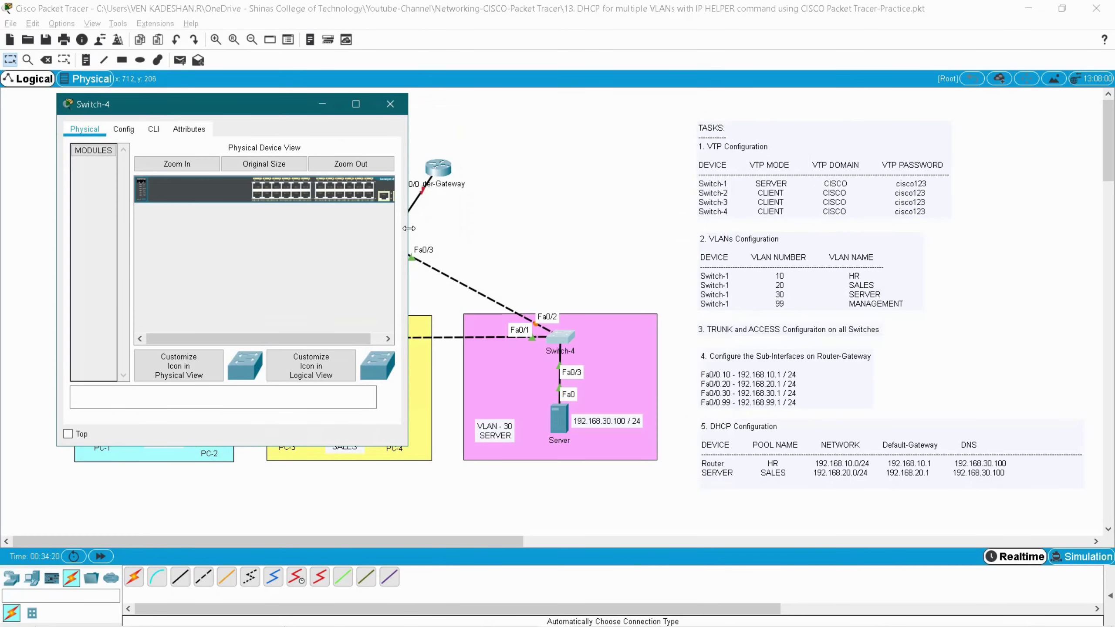
left_click_drag(409, 228, 691, 228)
left_click(153, 129)
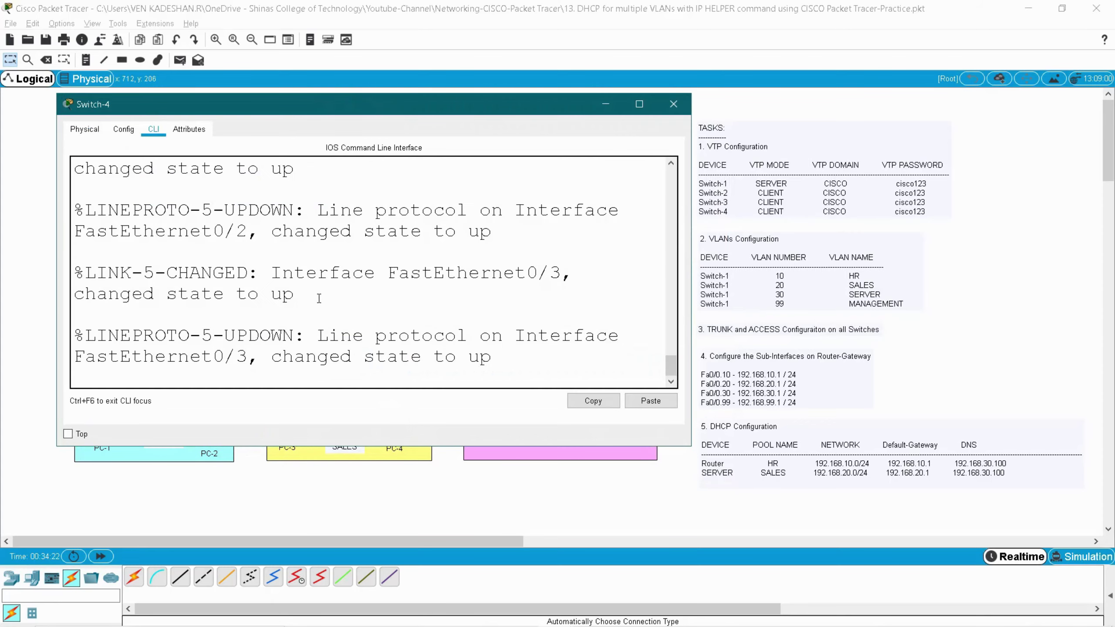
key("Return")
key("Return")
key("Return")
- Enter global configuration on Switch-4 and set it to VTP client mode
type("en")
key("Return")
type("conf t")
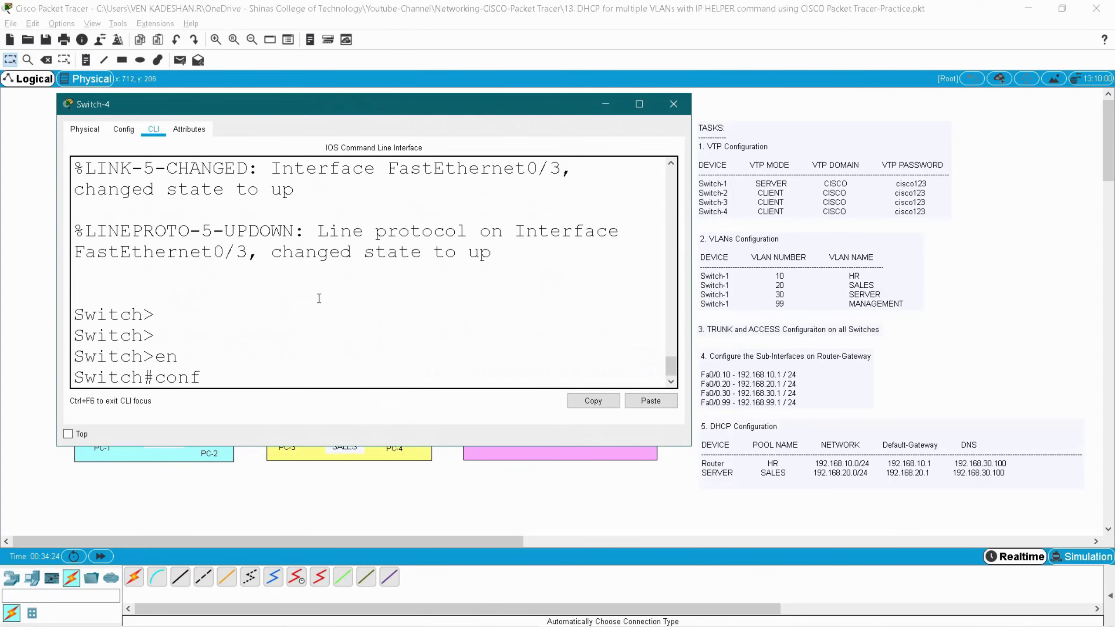
key("Return")
type("vt")
key("Tab")
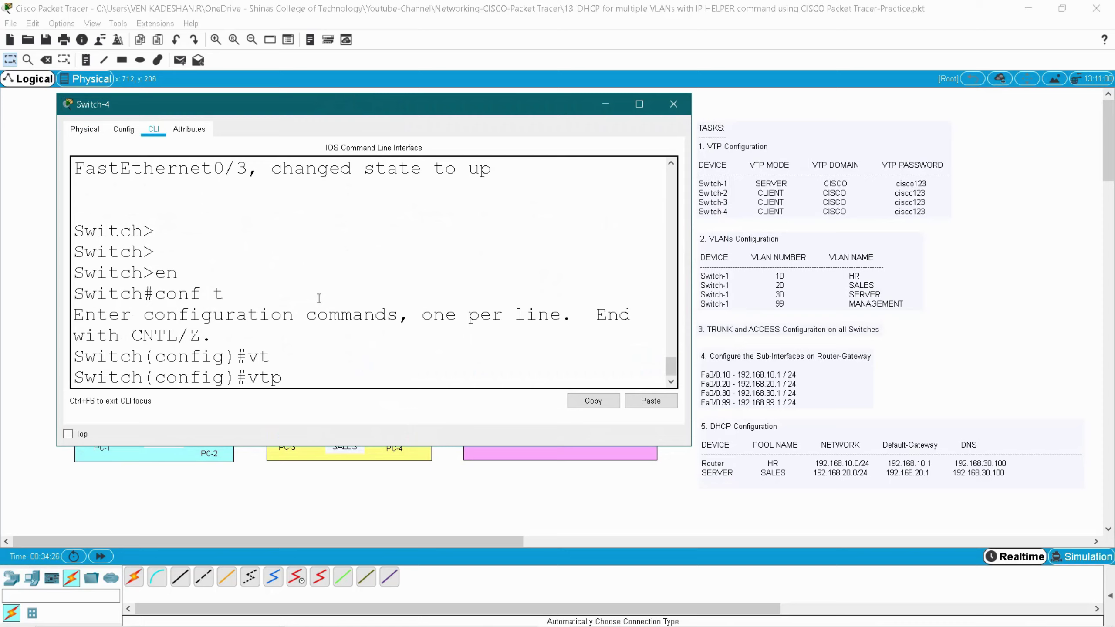
type("mo")
key("Tab")
type("cl")
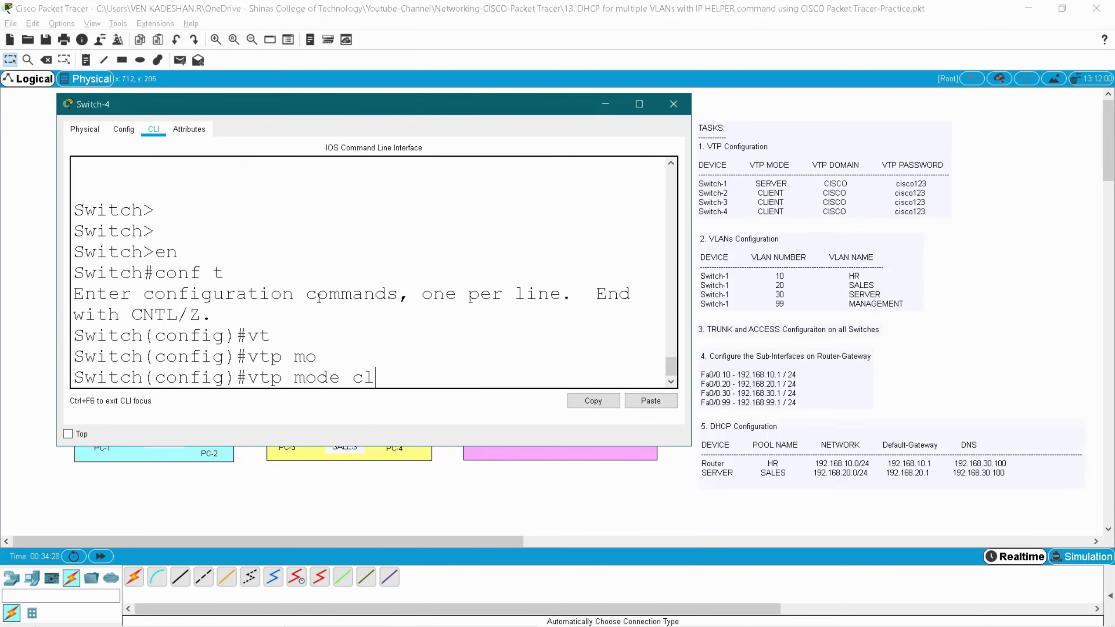
key("Tab")
key("Return")
- Set Switch-4's VTP domain to CISCO and apply the VTP password
key("Tab")
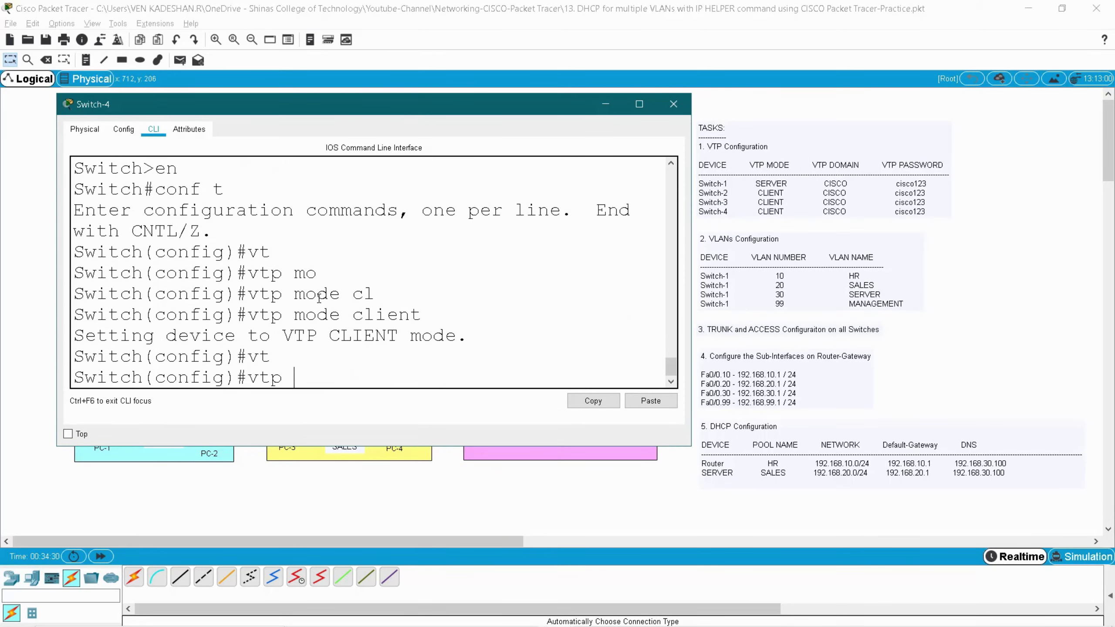
key("Tab")
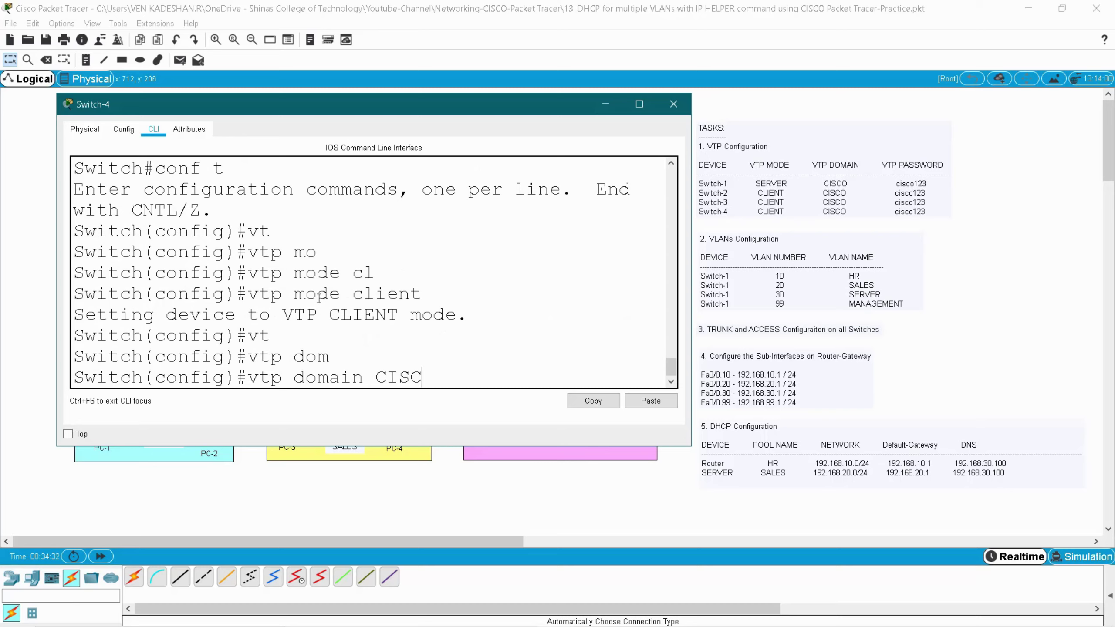
key("Return")
key("Tab")
key("Tab")
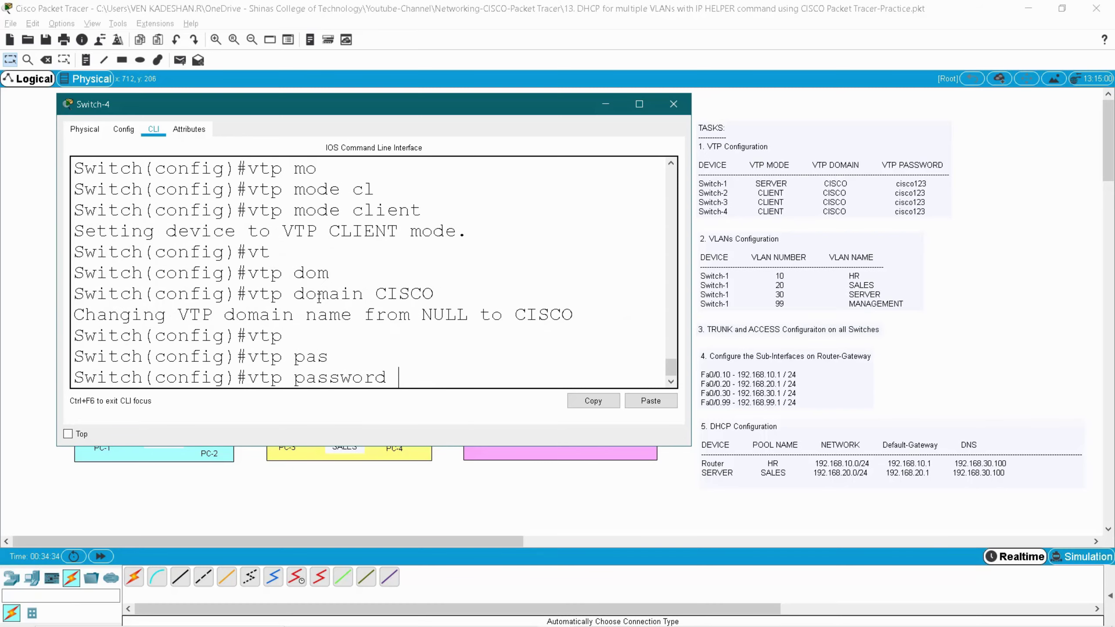
key("Return")
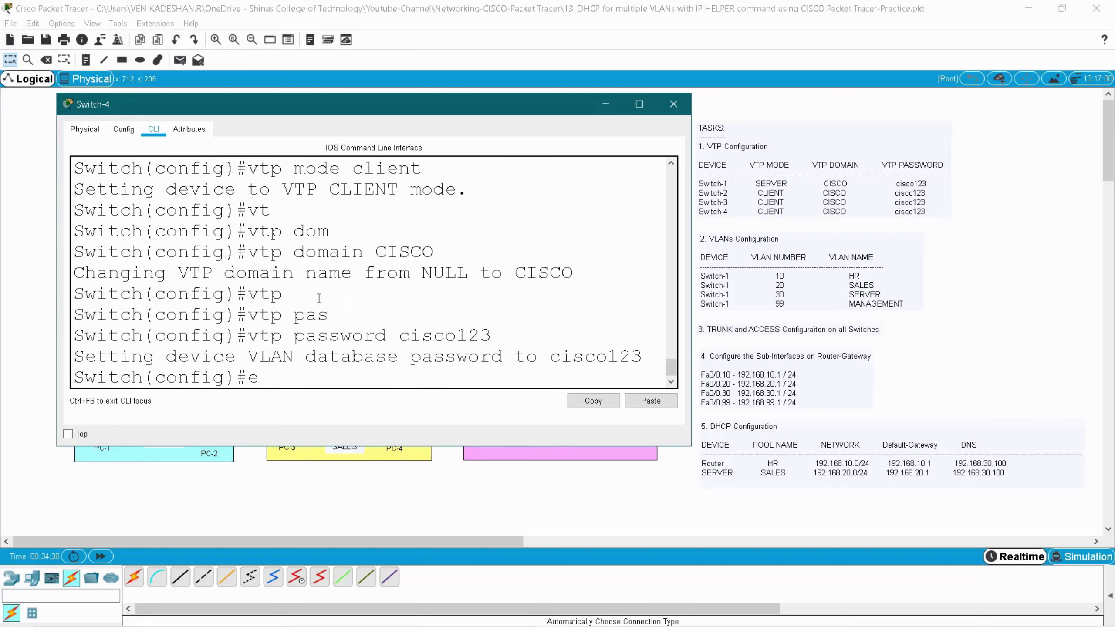
- Exit configuration mode, save Switch-4's configuration with wr, and show its VTP status
type("end")
key("Return")
type("wr")
key("Return")
key("Return")
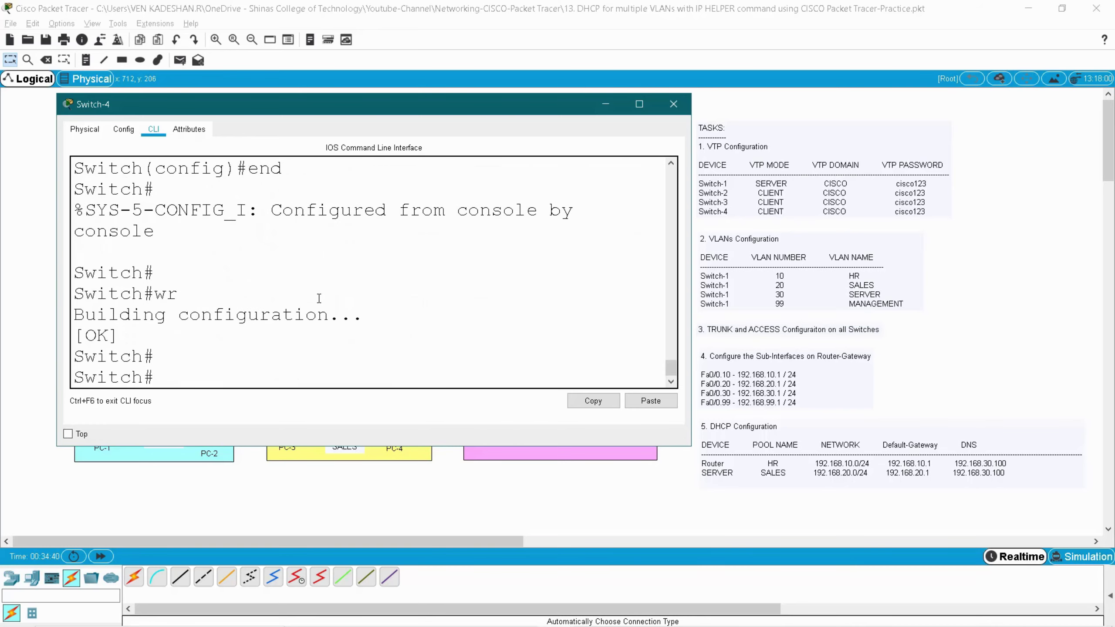
type("sh vtp st")
key("Return")
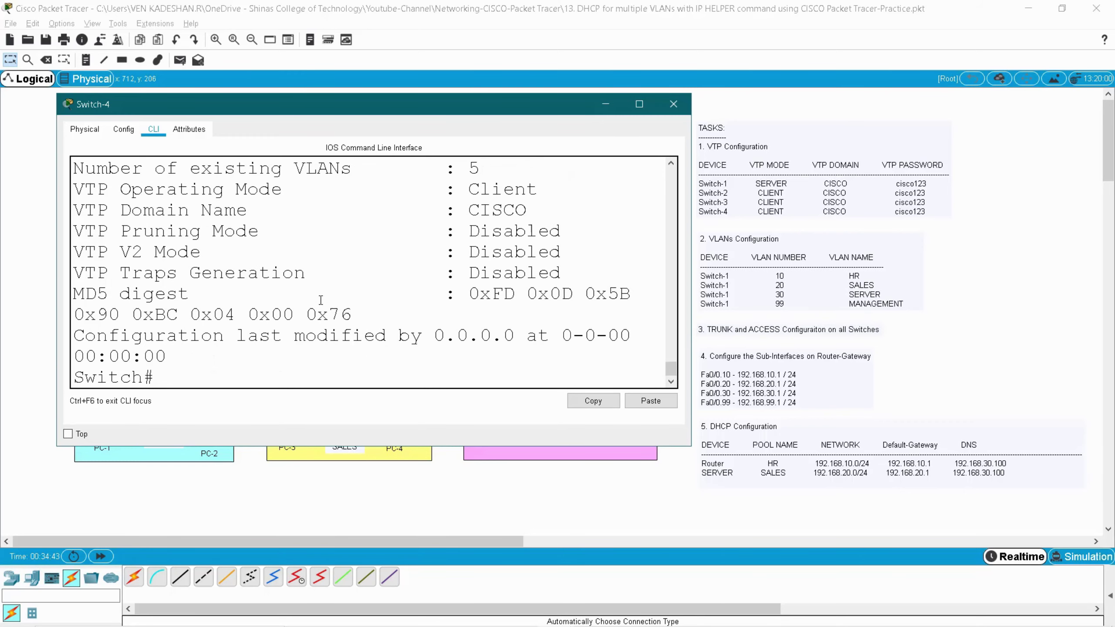
- Review Switch-4's VTP status: version 2, revision 0, 255 max VLANs, 5 VLANs, Client, CISCO
left_click(694, 266)
key("alt+Tab")
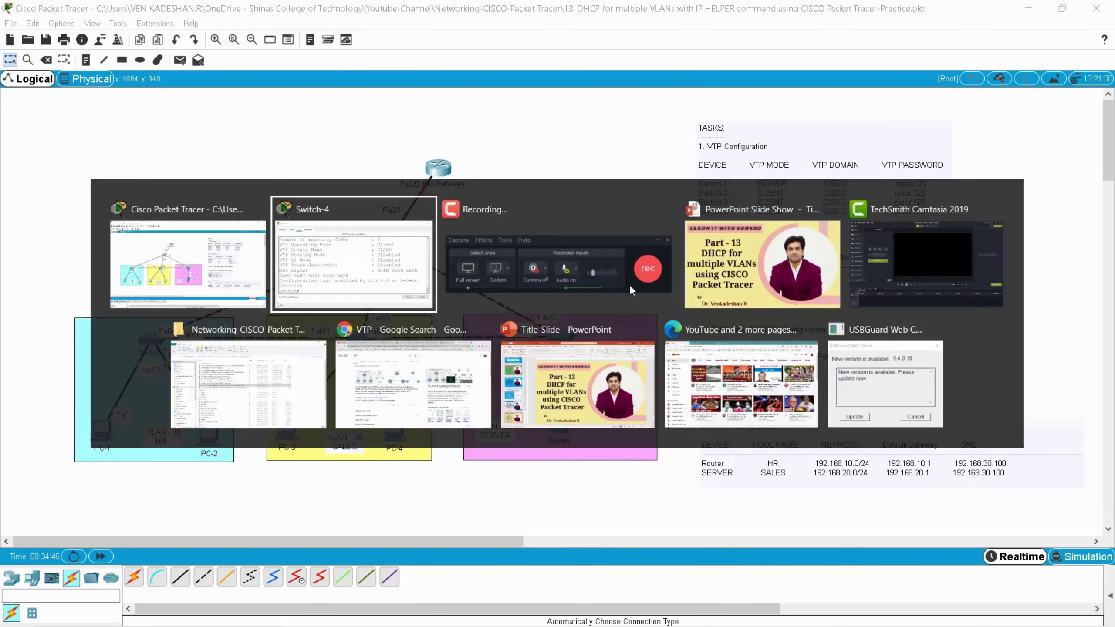
left_click_drag(693, 249, 843, 250)
left_click_drag(480, 240, 416, 244)
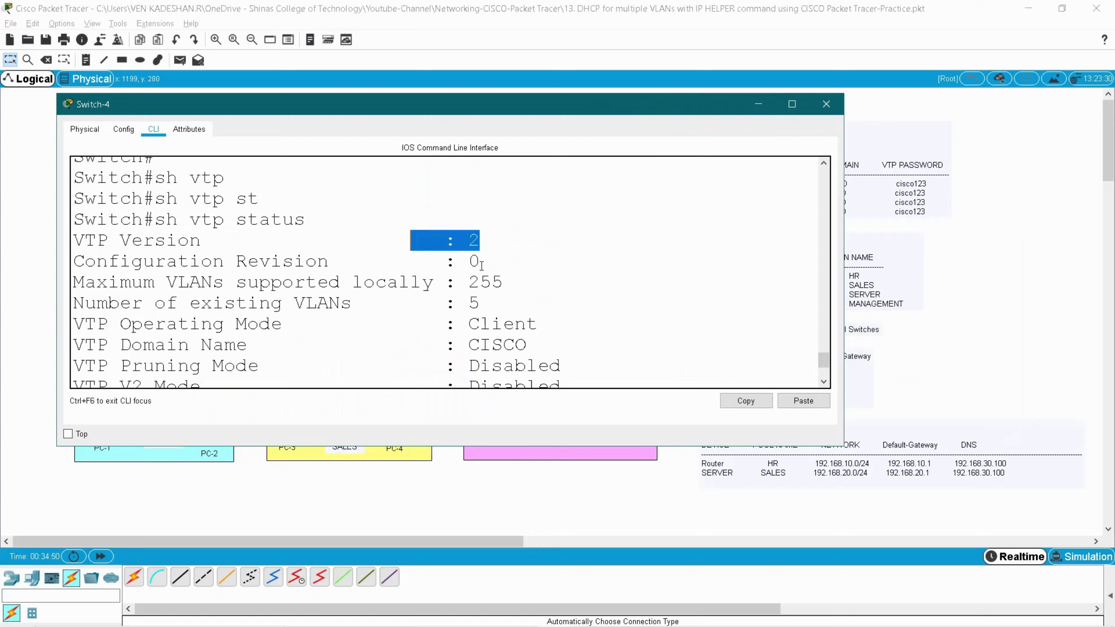
left_click_drag(481, 262, 229, 263)
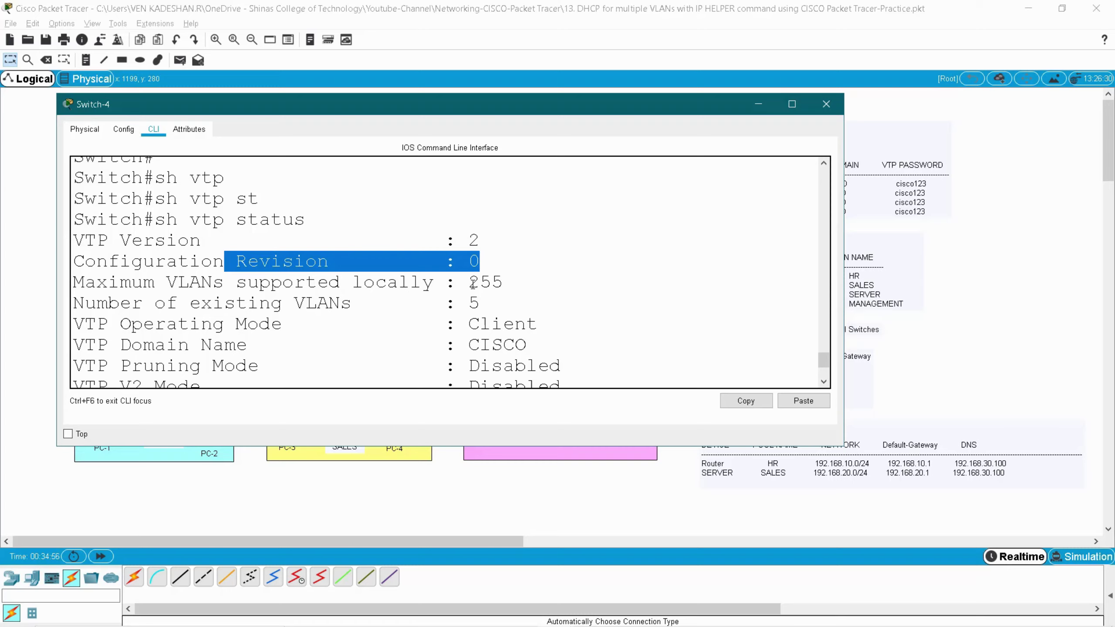
left_click_drag(473, 283, 506, 285)
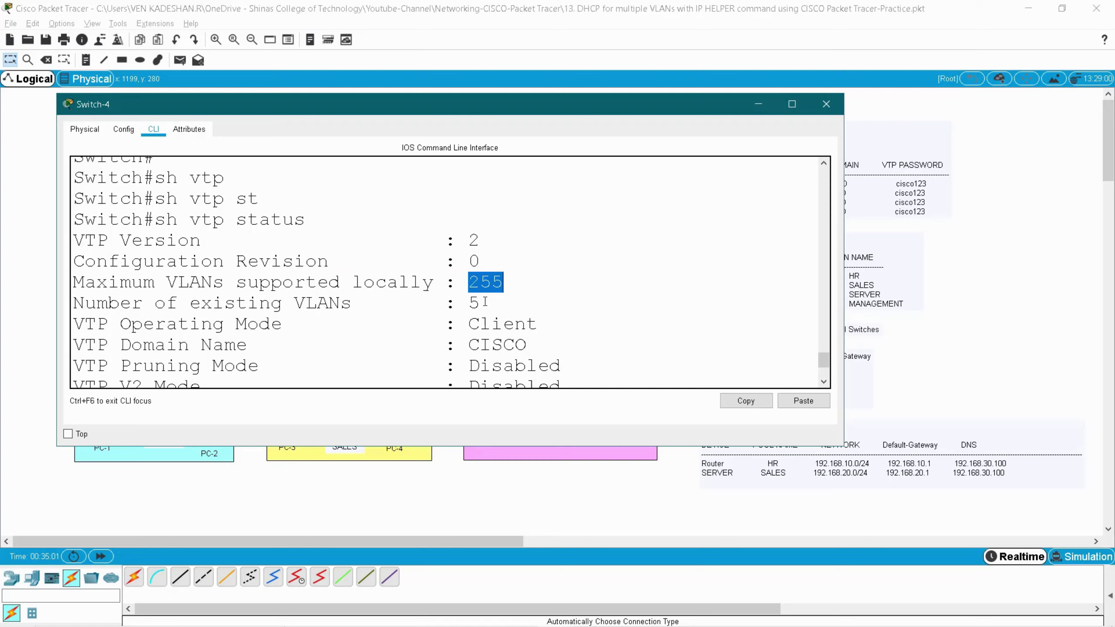
left_click_drag(480, 303, 220, 306)
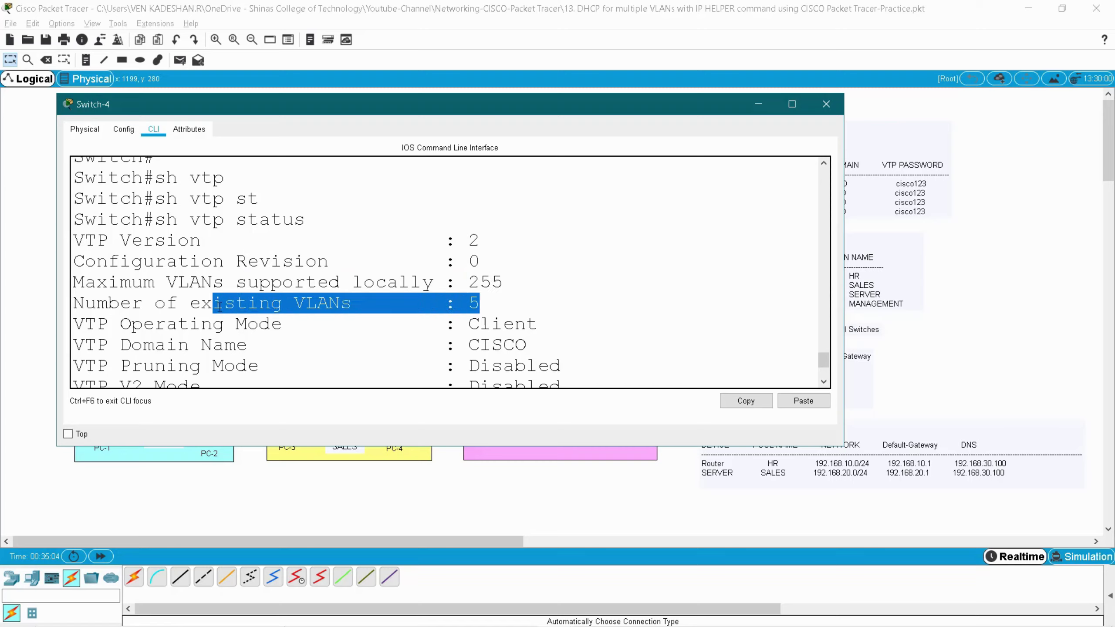
triple_click(491, 323)
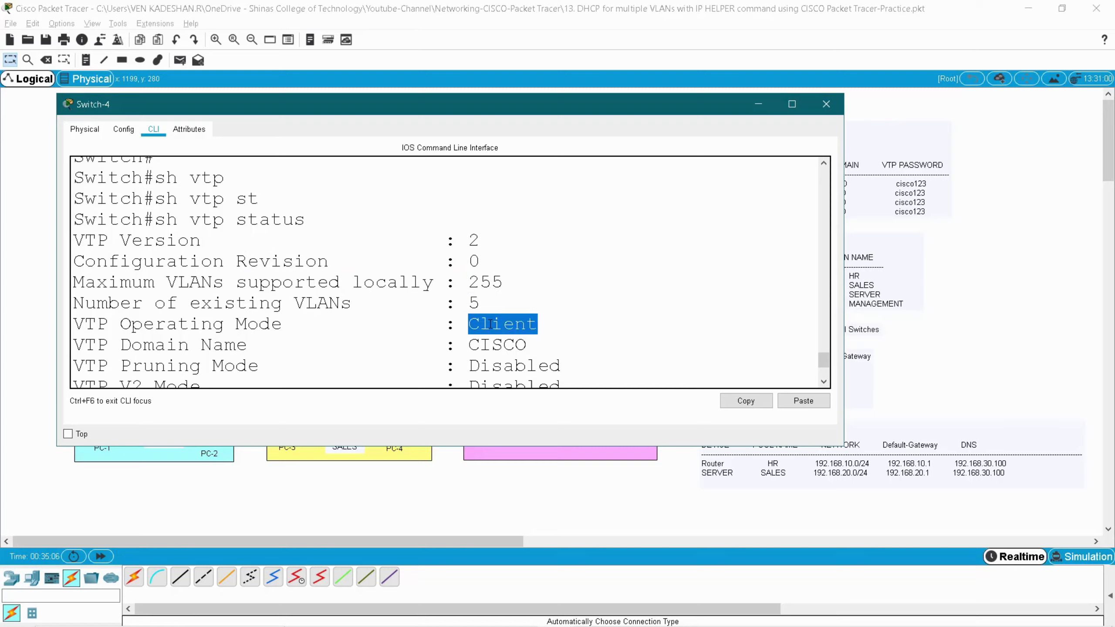
double_click(498, 347)
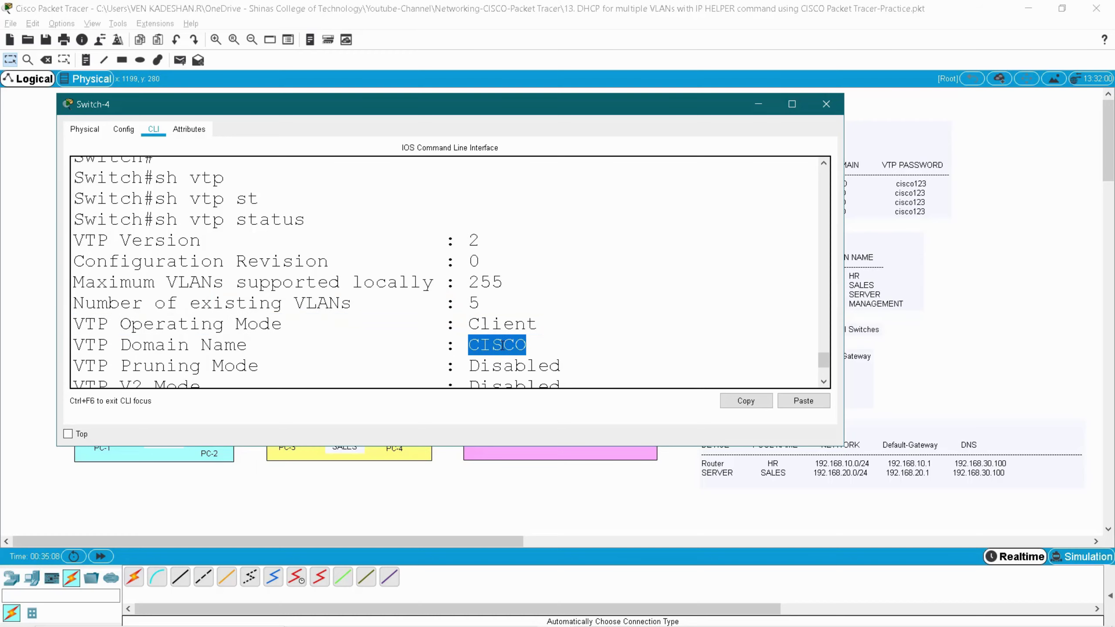
scroll(563, 342, "down", 2)
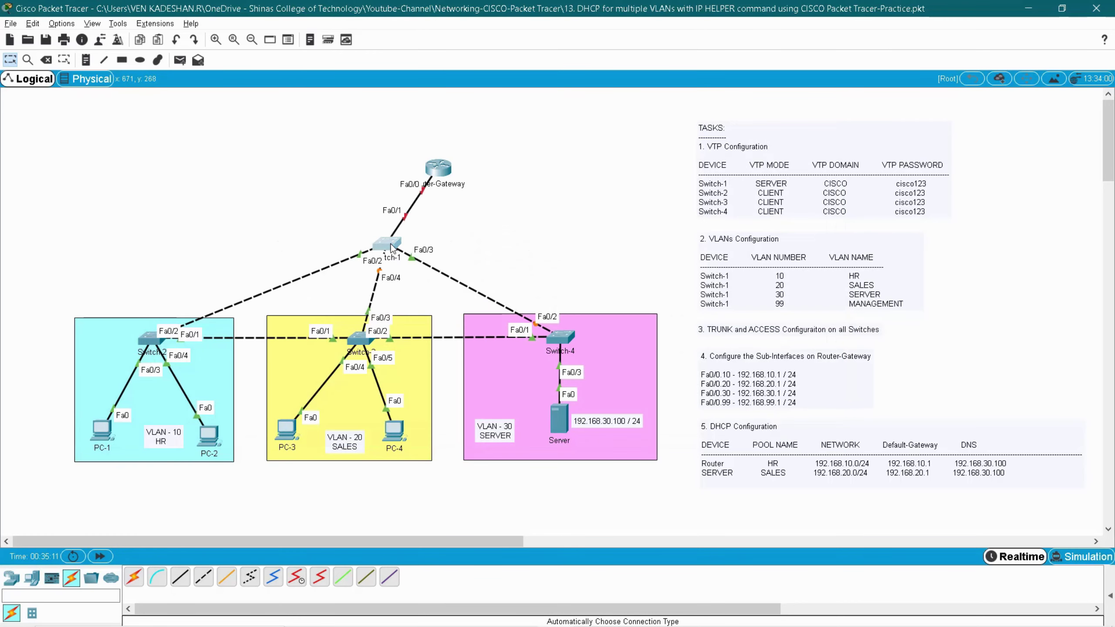
left_click(381, 247)
left_click_drag(382, 291, 137, 291)
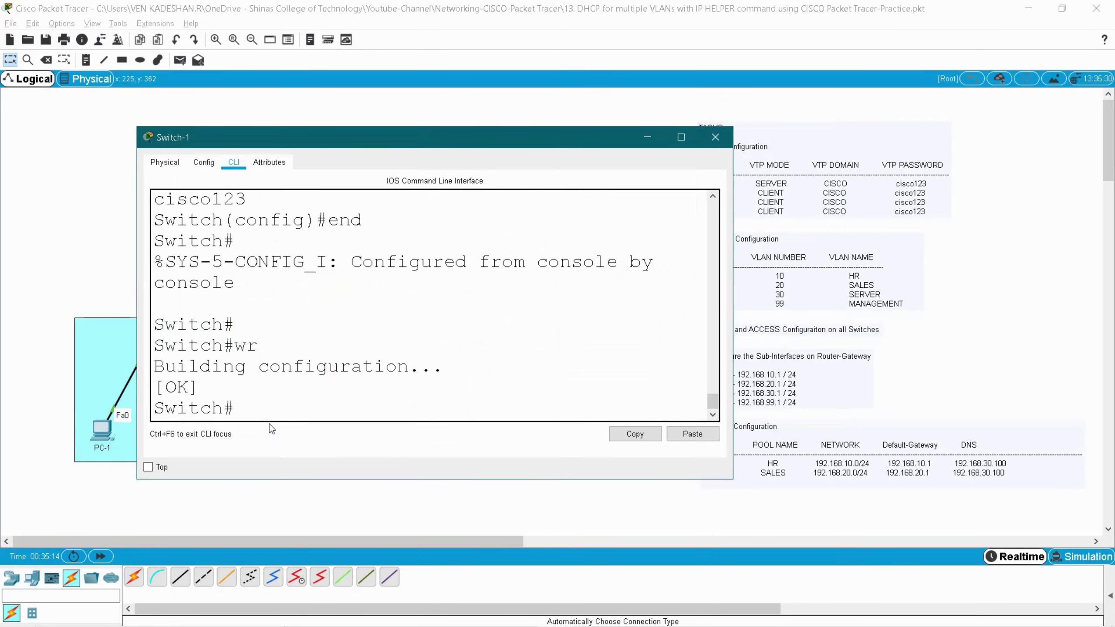
type("sh vt")
key("Tab")
type("st")
key("Return")
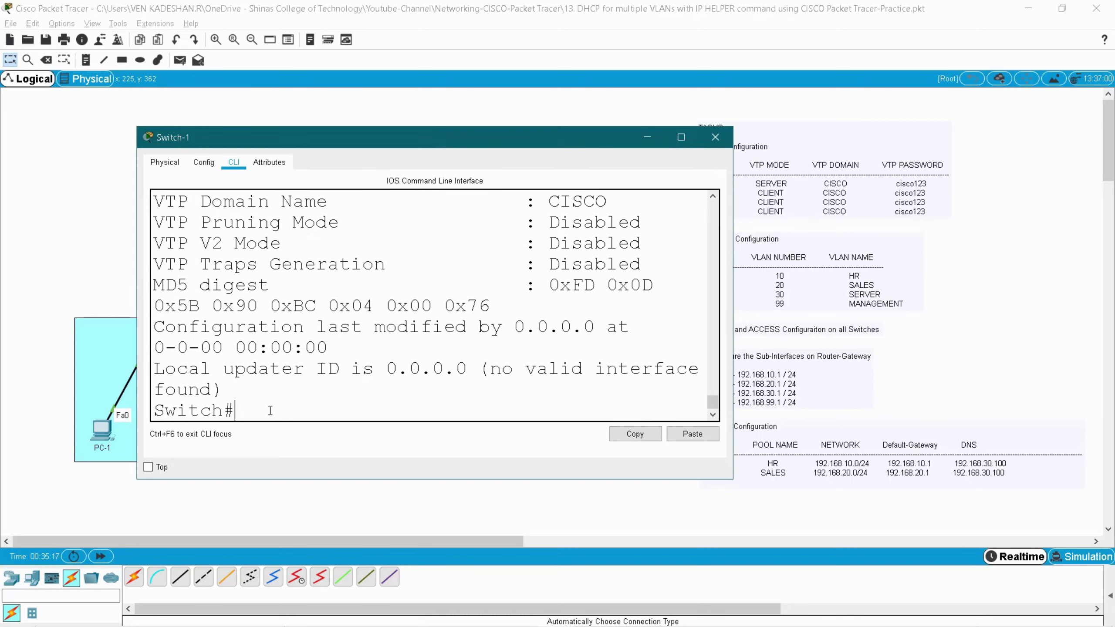
left_click_drag(732, 321, 889, 310)
scroll(584, 299, "up", 2)
left_click_drag(568, 254, 468, 254)
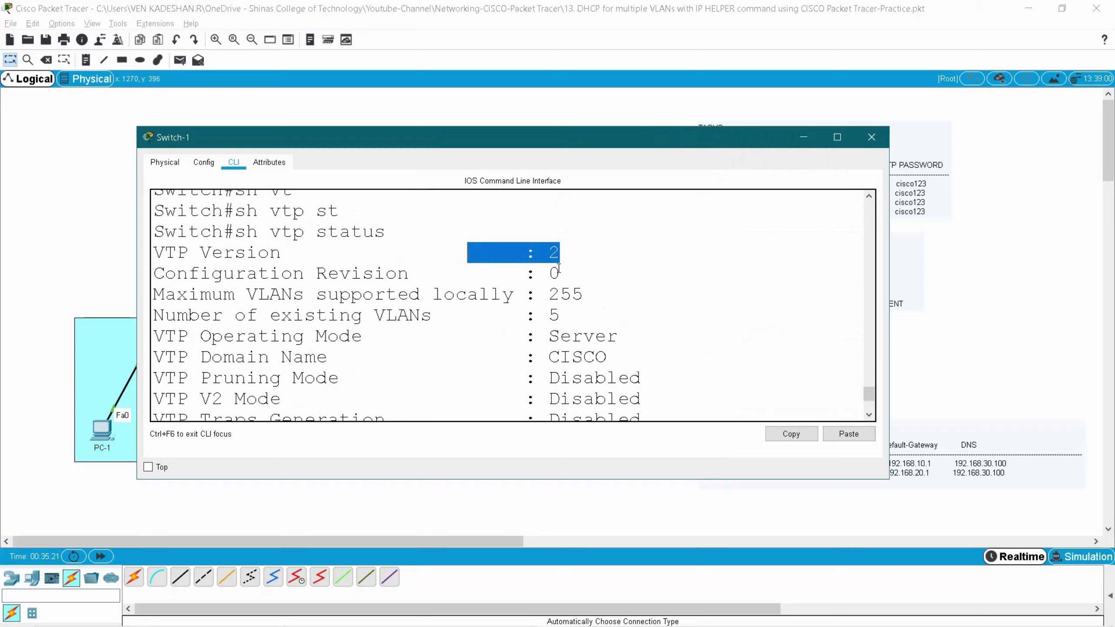
left_click_drag(588, 276, 461, 277)
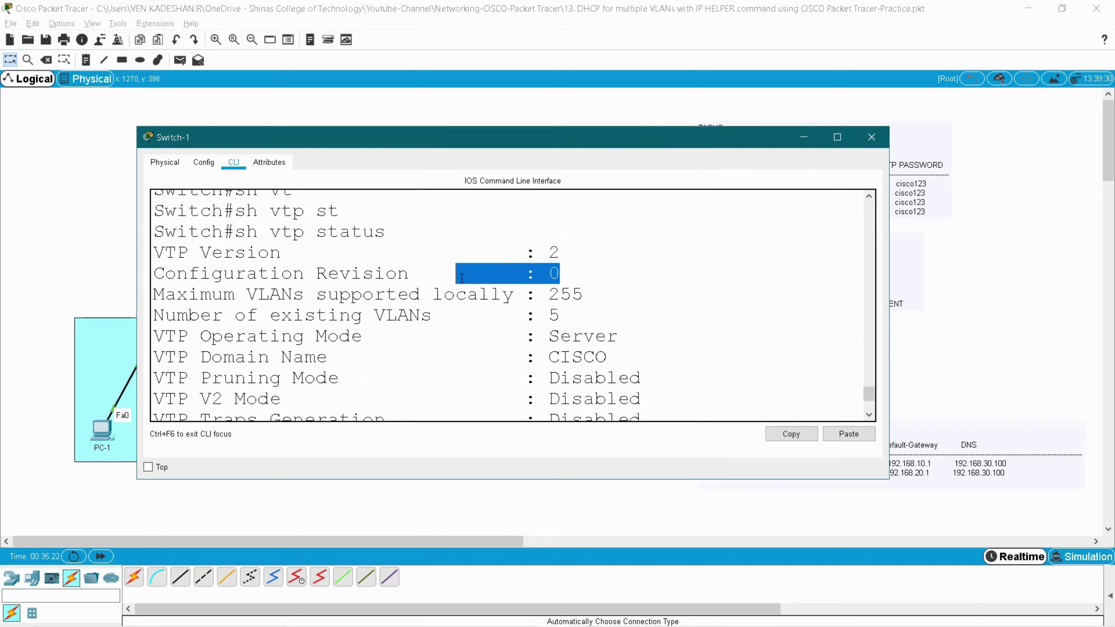
double_click(560, 293)
left_click_drag(565, 315, 513, 315)
scroll(426, 375, "down", 2)
left_click(383, 407)
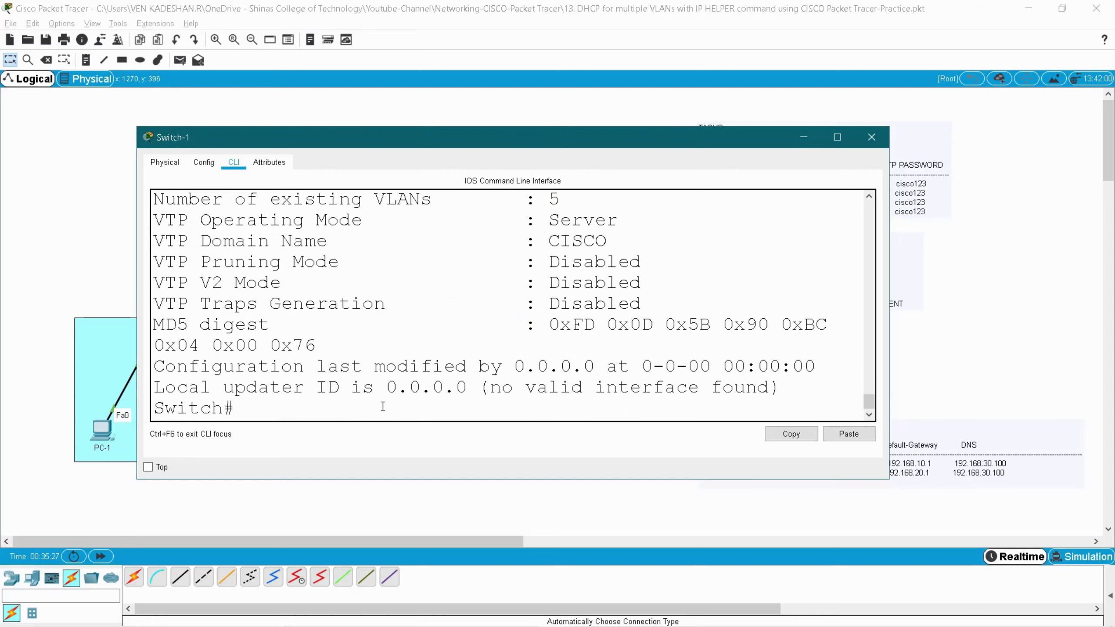
- Run show vlan brief on Switch-1
type("ch")
key("Tab")
key("BackSpace")
key("BackSpace")
type("show")
key("Tab")
type("vl")
key("Tab")
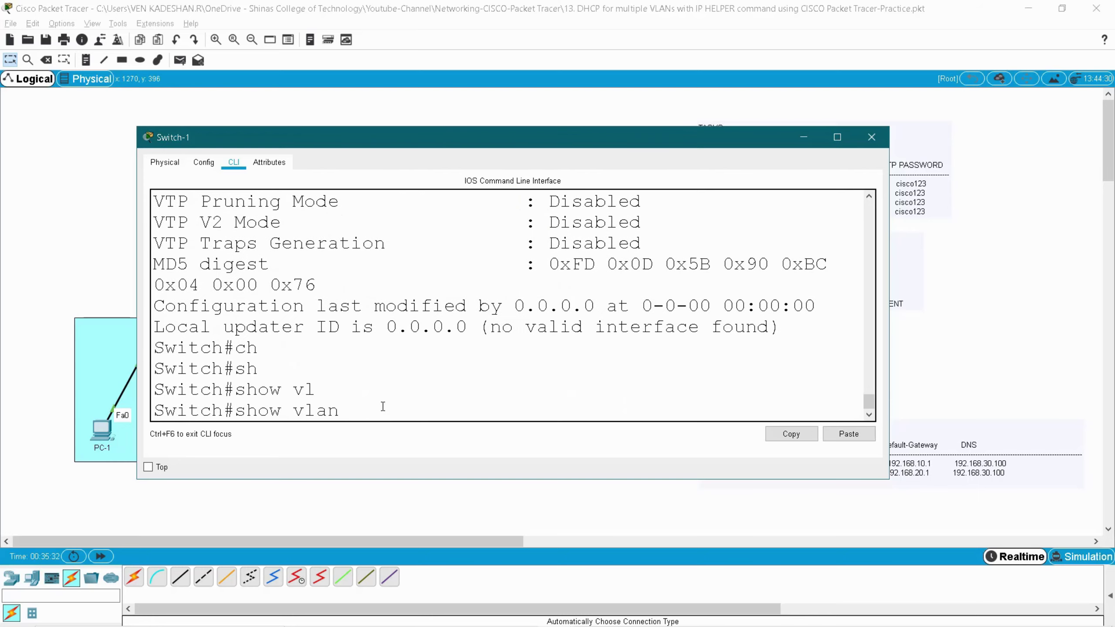
type("bri")
key("Tab")
key("Return")
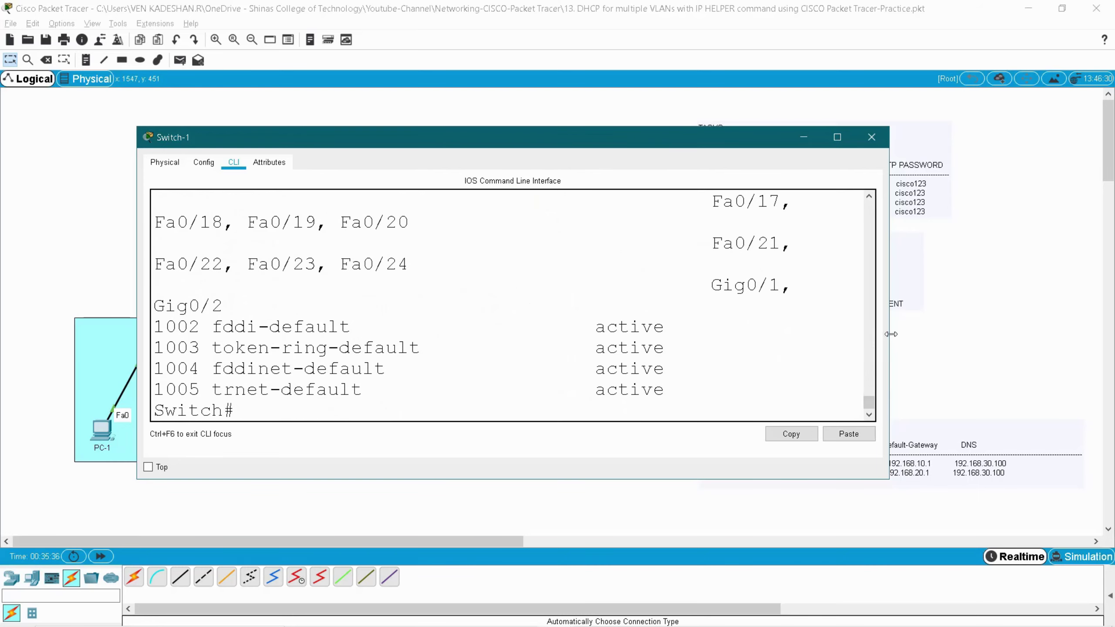
- Widen the terminal and review the VLAN table, including VLAN 1's ports and VLAN 1002
left_click_drag(891, 335, 1084, 334)
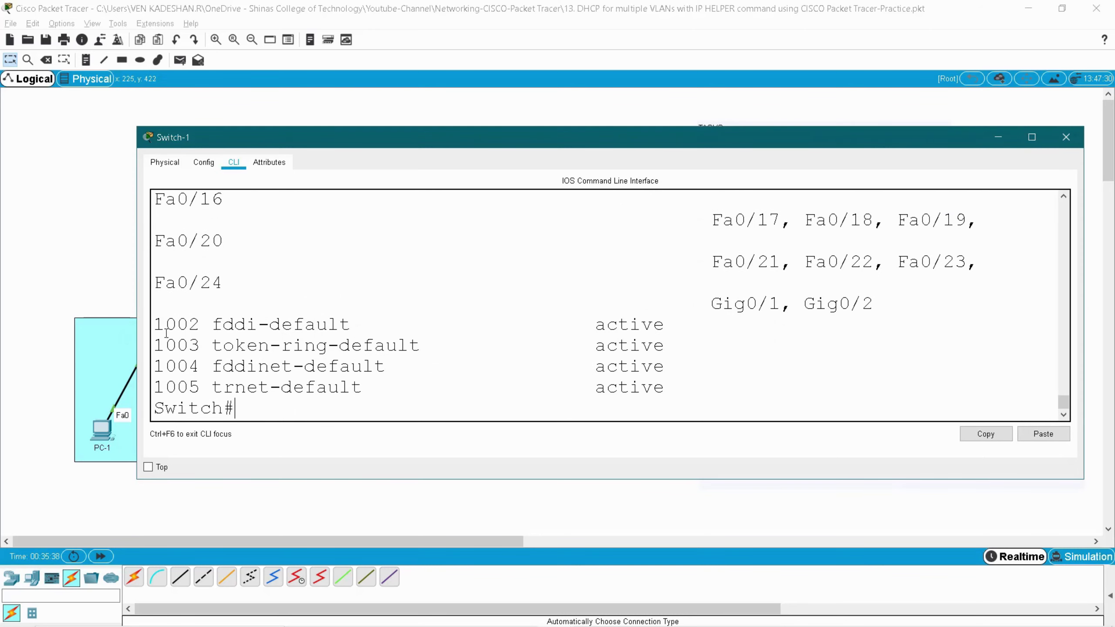
left_click_drag(131, 337, 62, 336)
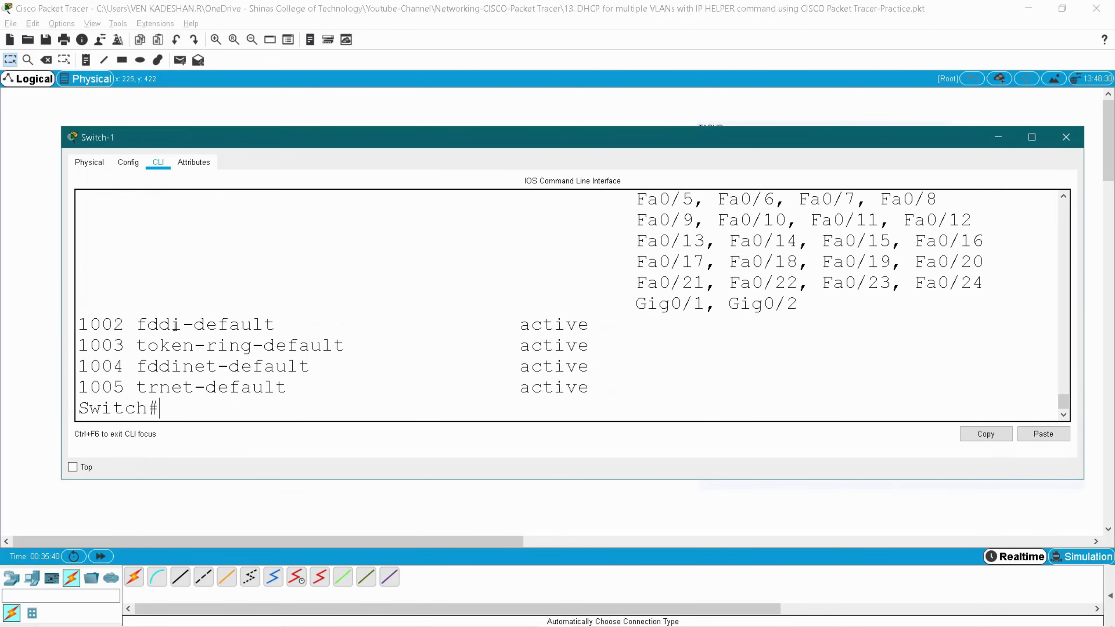
left_click_drag(95, 296, 79, 295)
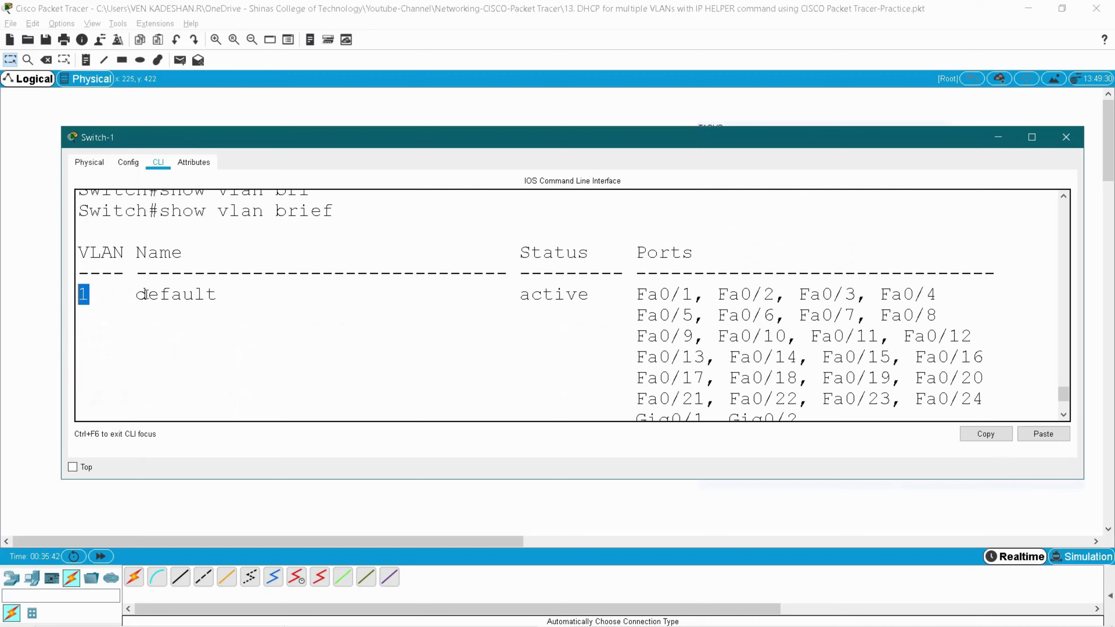
scroll(152, 298, "down", 2)
scroll(644, 290, "up", 2)
left_click_drag(637, 294, 825, 413)
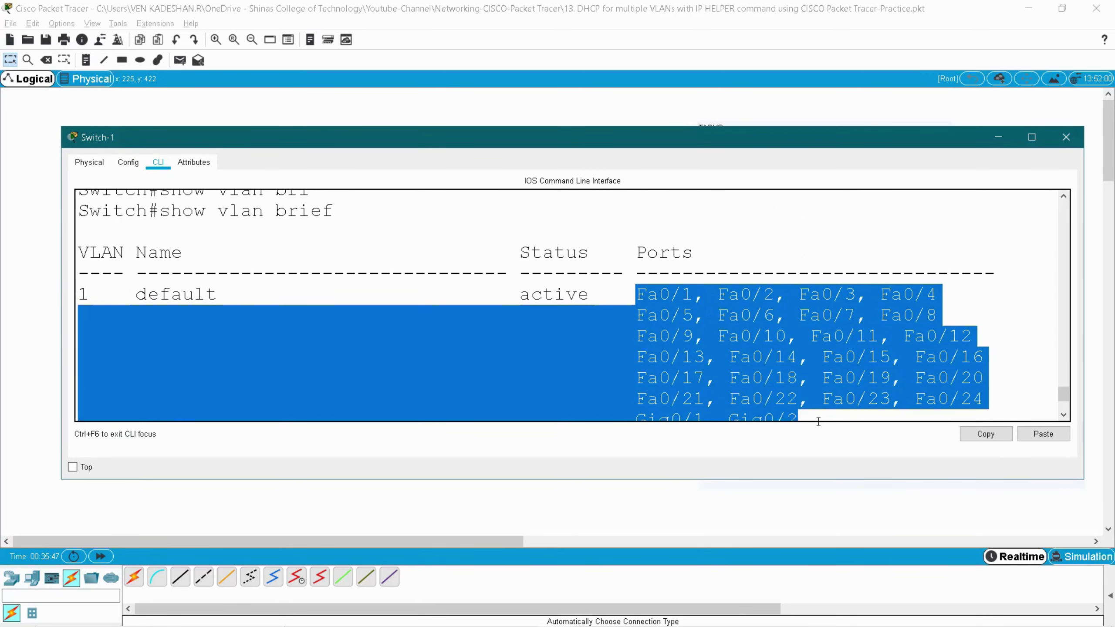
scroll(814, 398, "down", 1)
scroll(80, 324, "down", 2)
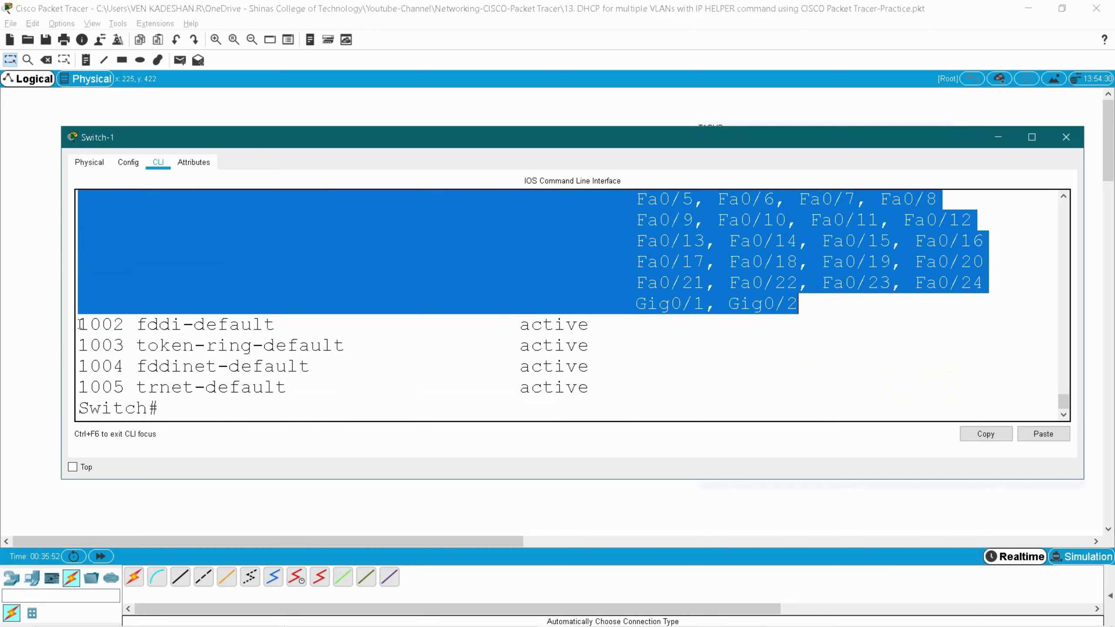
double_click(80, 324)
left_click(134, 325)
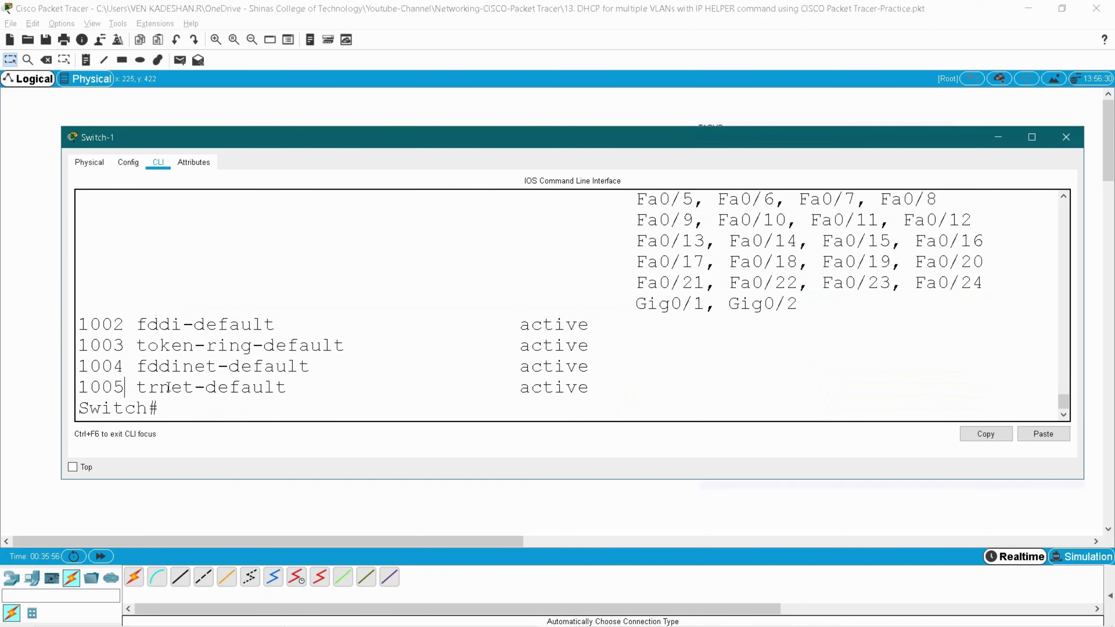
- Run sh vtp status on Switch-1 and note the existing VLAN count
type("sh vtp status")
key("Return")
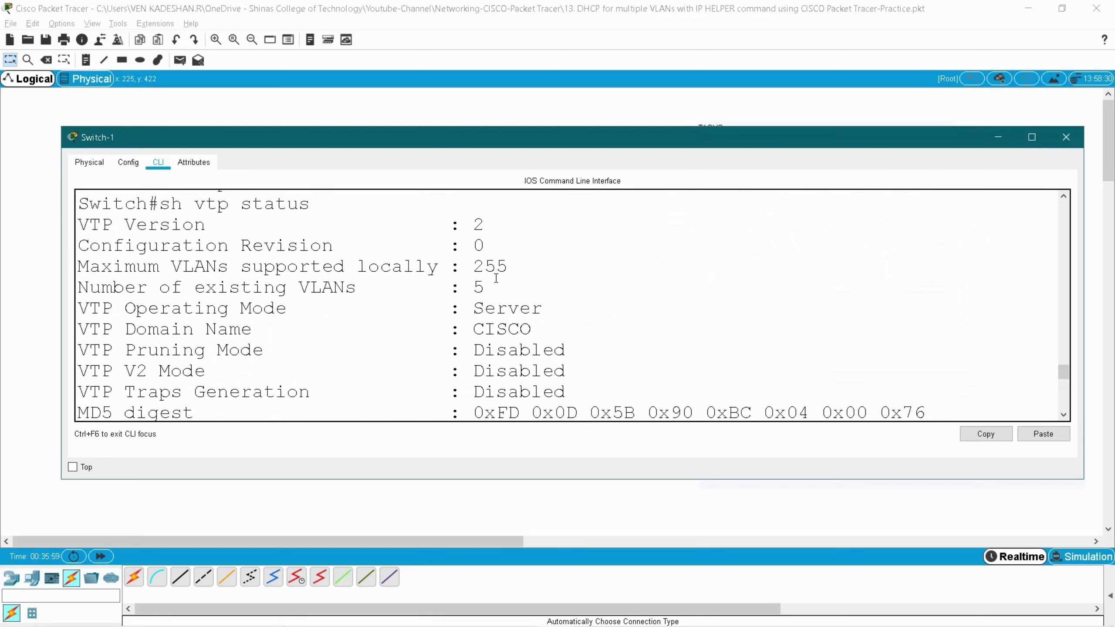
left_click_drag(496, 277, 333, 286)
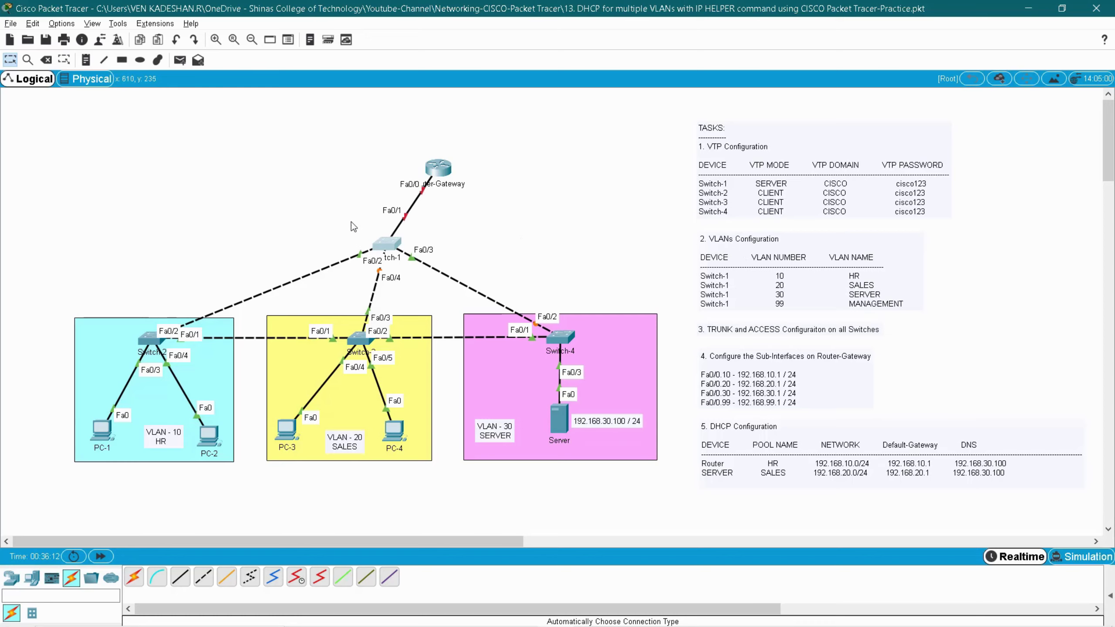
- Open Switch-1's command line and arrange the terminal beside the task list
left_click_drag(319, 219, 469, 263)
left_click(389, 245)
left_click_drag(439, 147, 171, 139)
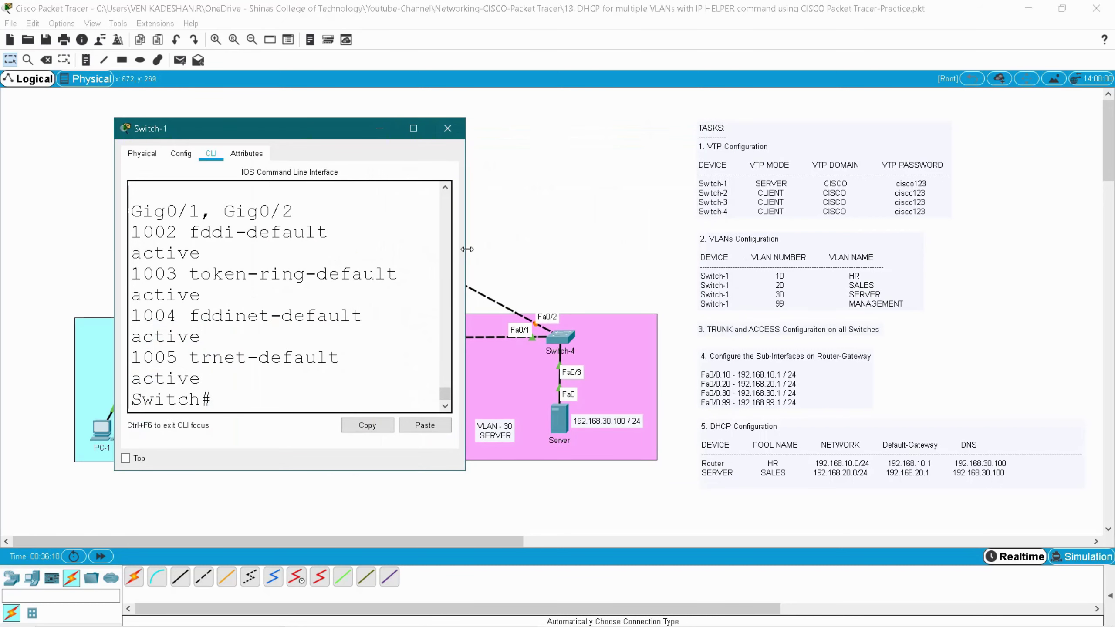
left_click_drag(467, 250, 798, 250)
left_click_drag(429, 132, 326, 114)
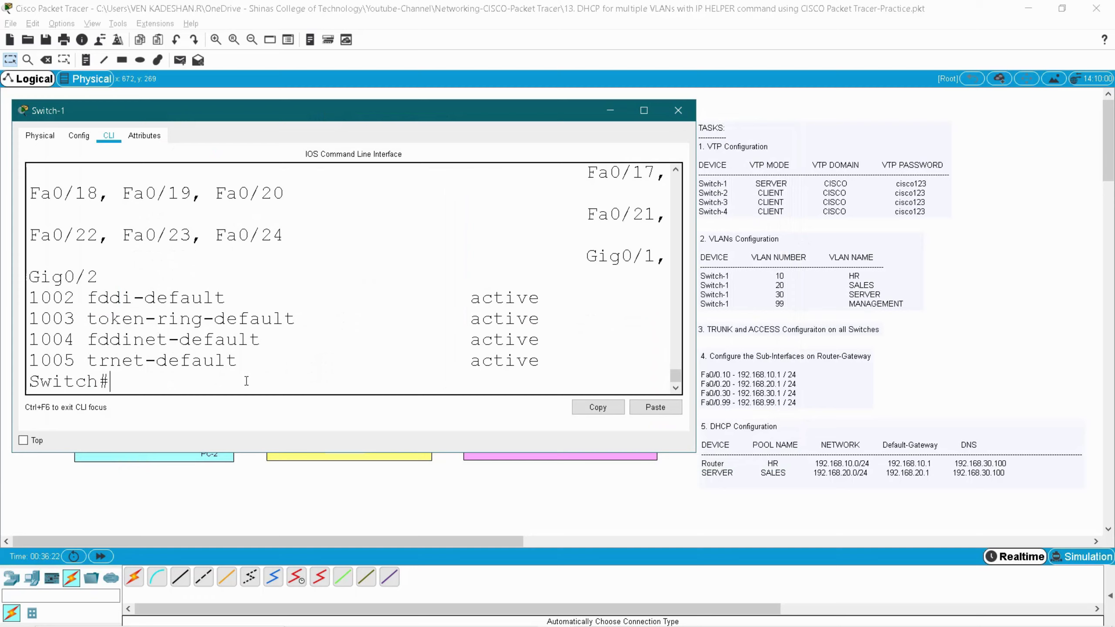
- Enter global configuration and create VLAN 10 named HR
type("conf t")
key("Return")
type("vl")
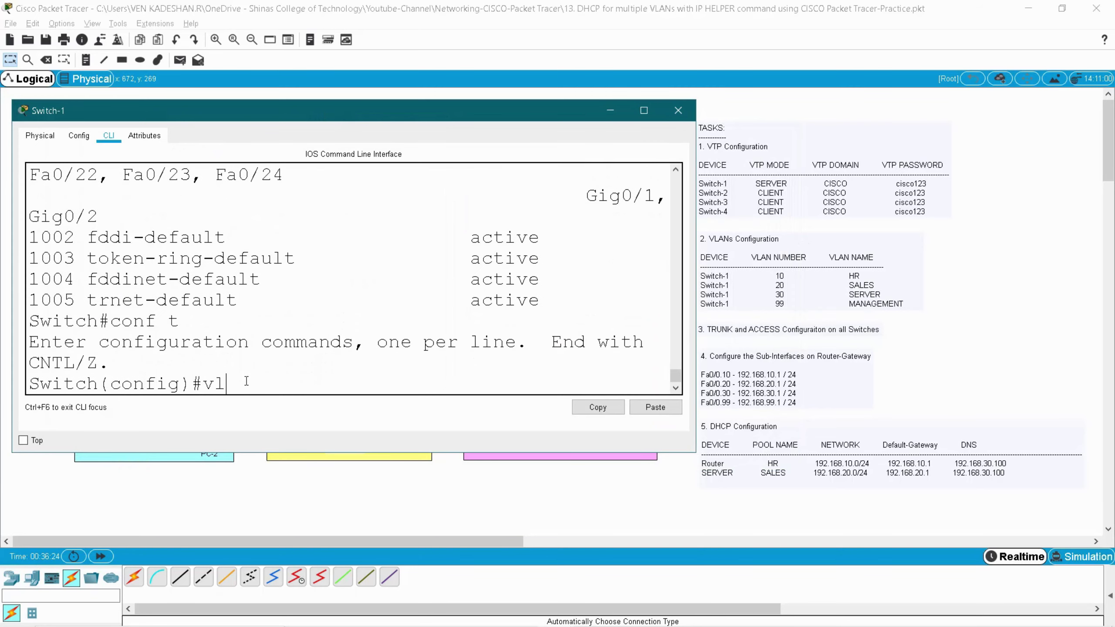
key("Return")
type("vlan 10")
key("Return")
type("nfig-vlan)#n")
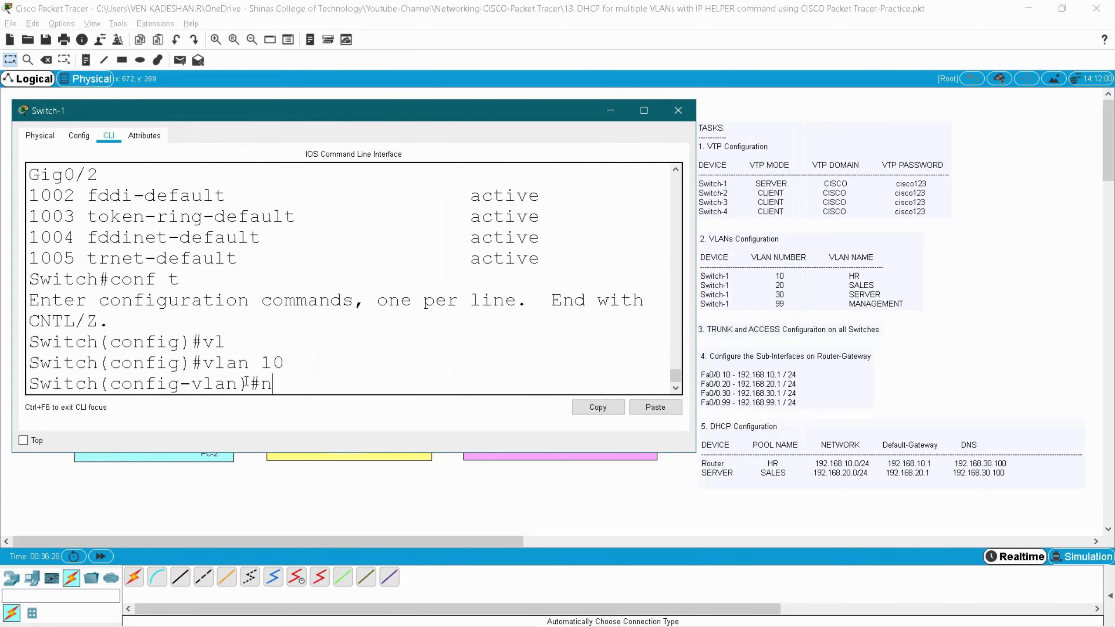
key("Tab")
type("a")
key("Tab")
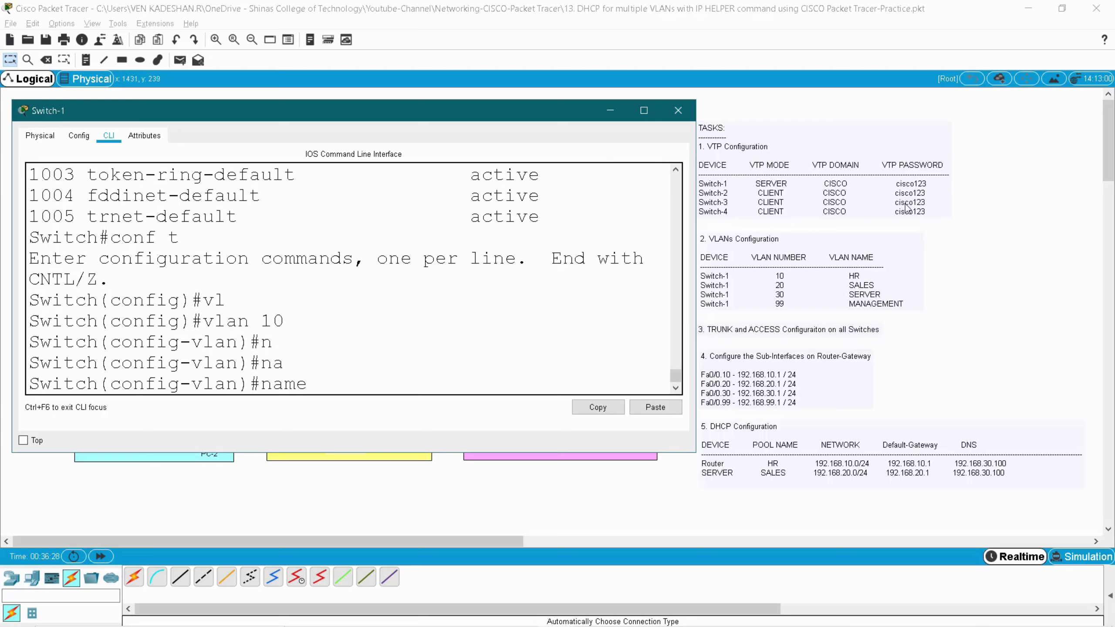
type("HR")
key("Return")
- Create VLAN 20 named SALES and VLAN 30 named SERVER
key("Up")
key("Up")
key("BackSpace")
key("BackSpace")
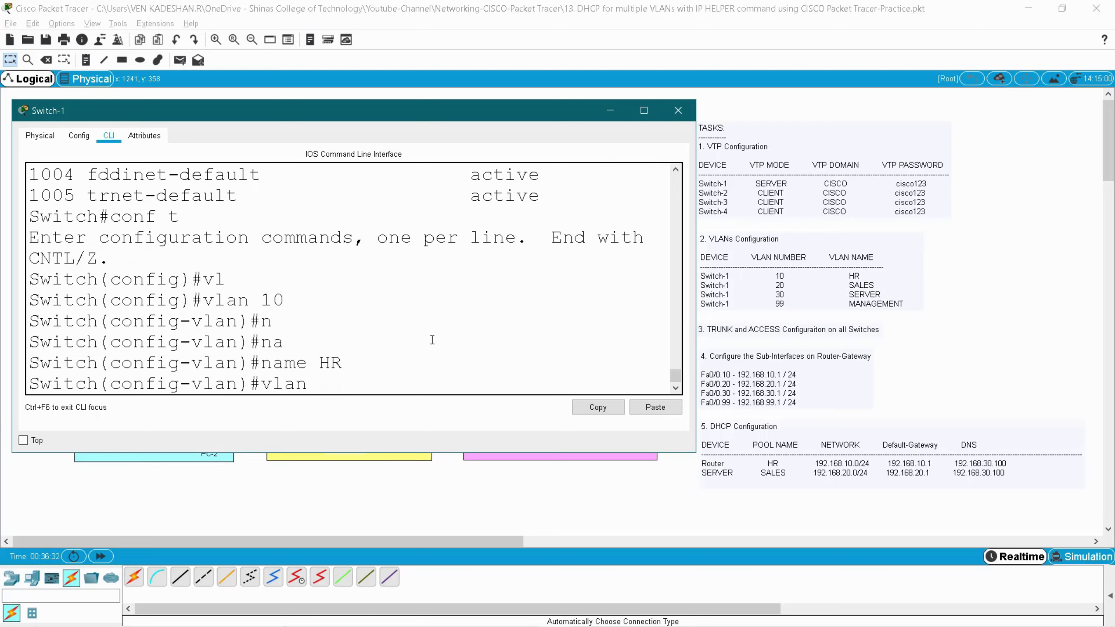
type("20")
key("Return")
key("Up")
key("Up")
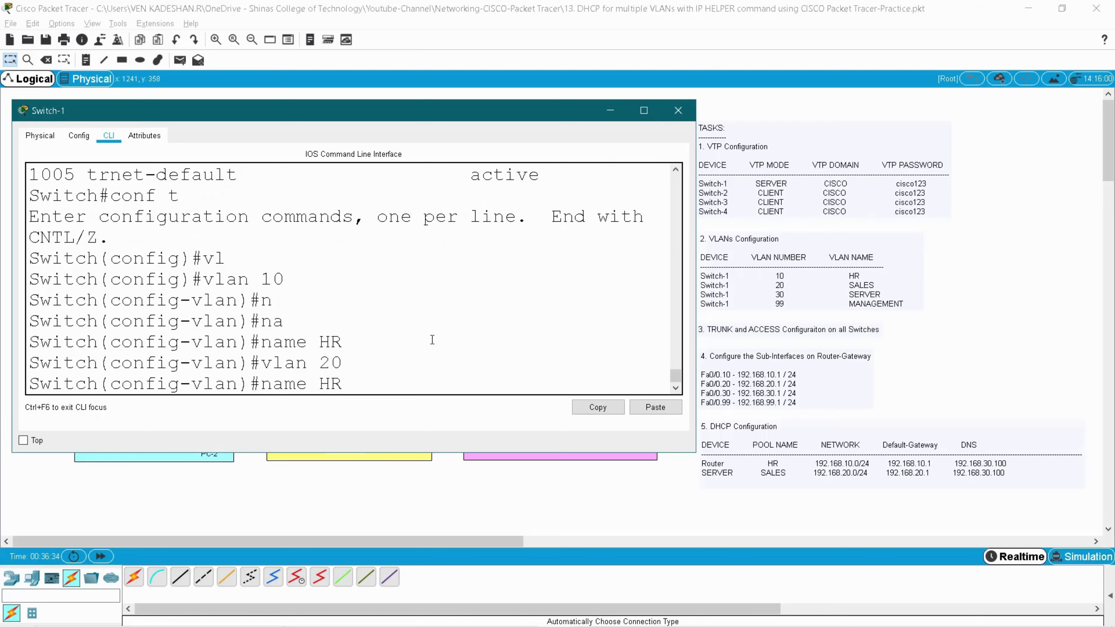
key("BackSpace")
key("BackSpace")
type("SALES")
key("Return")
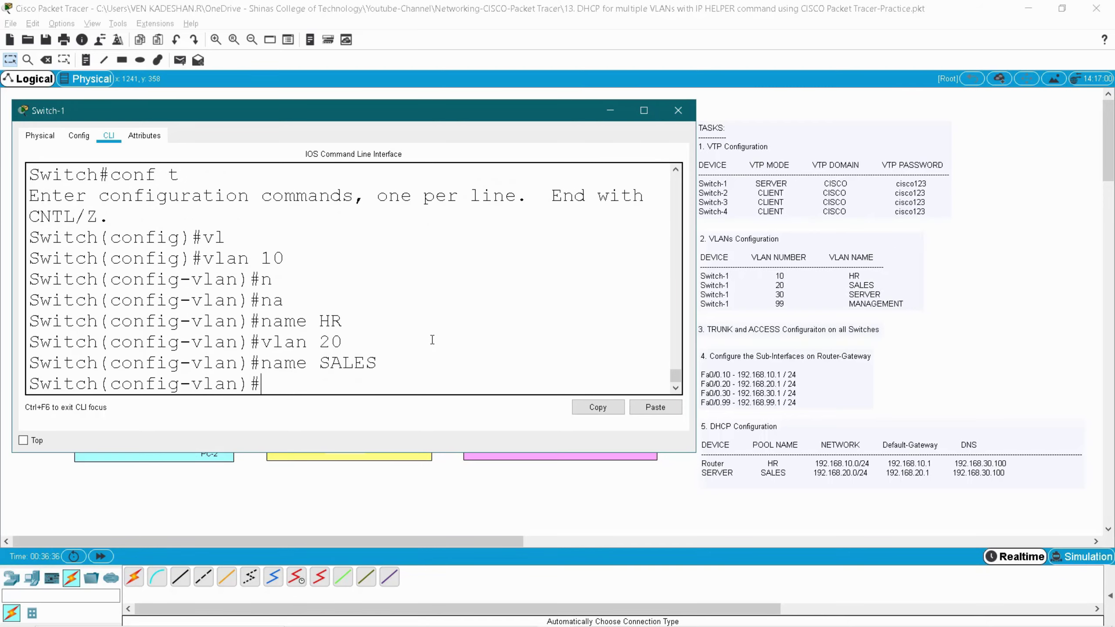
key("Up")
key("Up")
key("BackSpace")
key("BackSpace")
type("30")
key("Return")
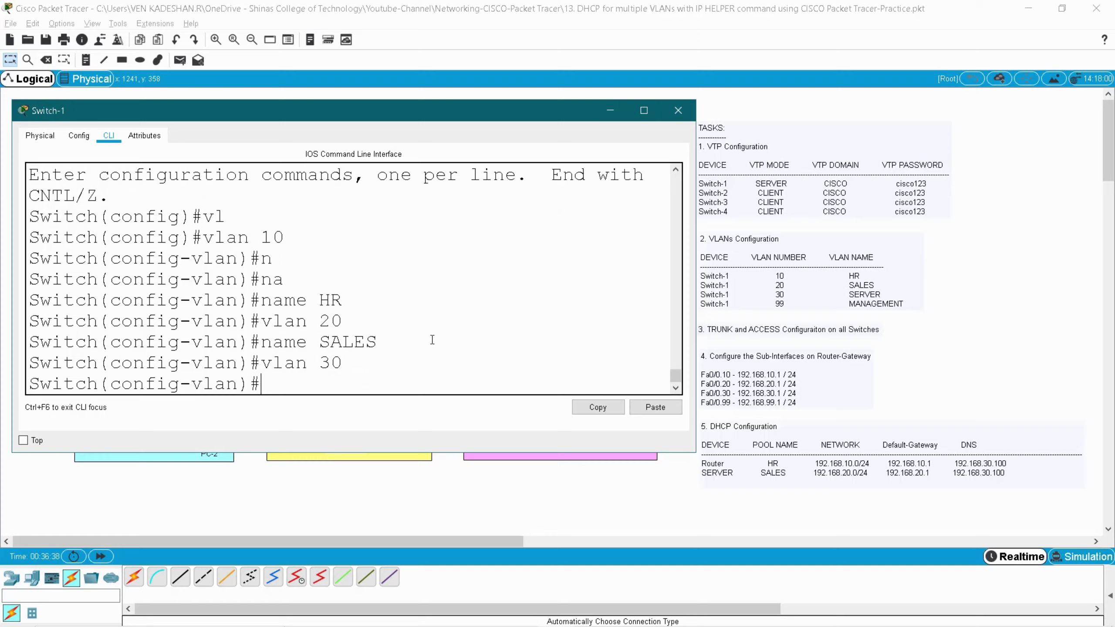
key("Up")
key("Up")
- Create VLAN 99 named MANAGMENT
key("BackSpace")
key("BackSpace")
key("BackSpace")
key("BackSpace")
type("ERVER")
key("Return")
key("Up")
key("Up")
key("BackSpace")
key("BackSpace")
type("99")
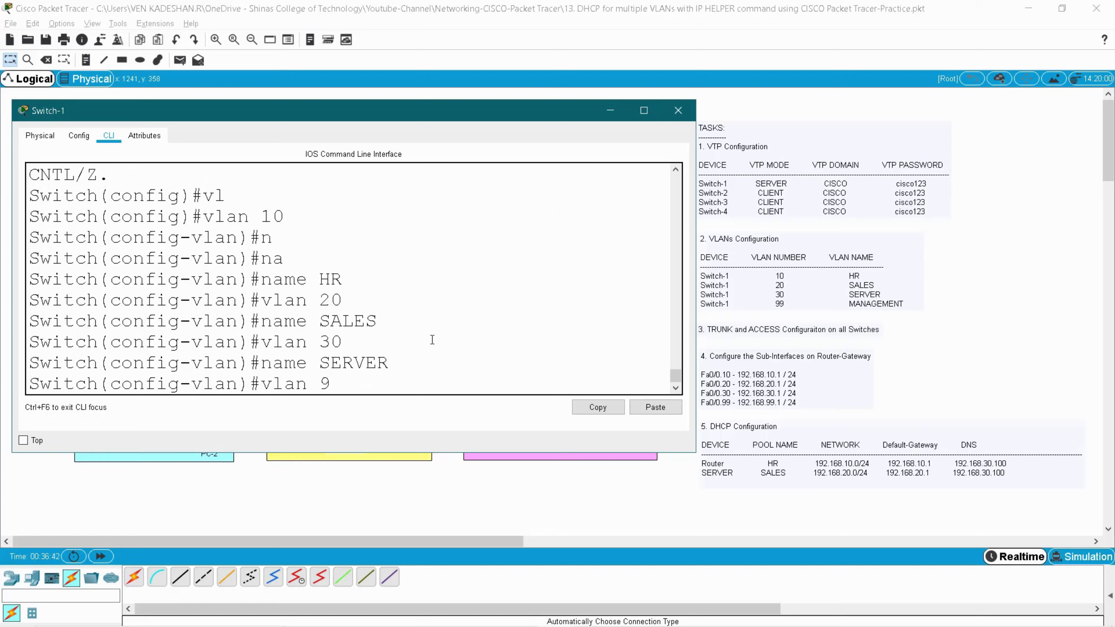
key("Return")
type("nam")
key("Tab")
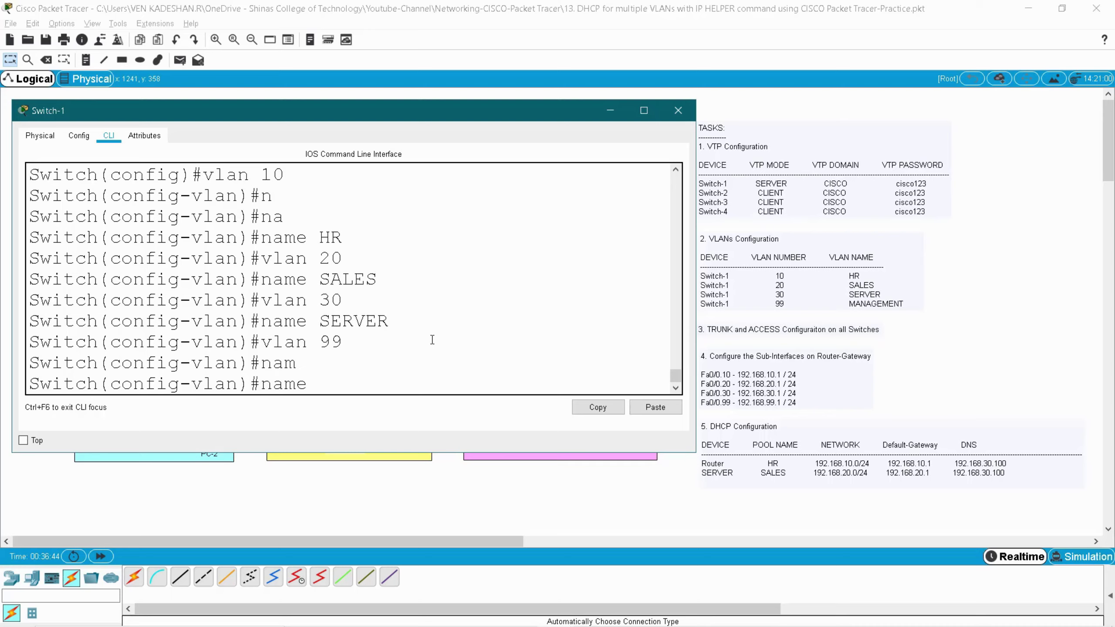
type("MANAGMENT")
key("Return")
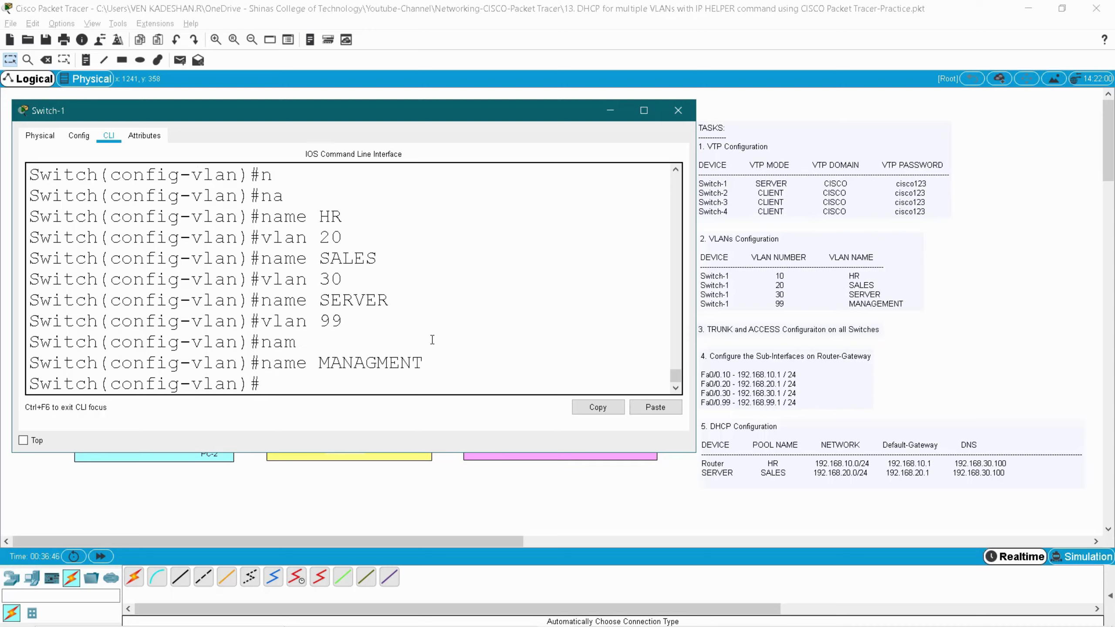
- Exit configuration mode, save Switch-1's configuration with wr, and start a show vlan command
type("end")
key("Return")
type("wr")
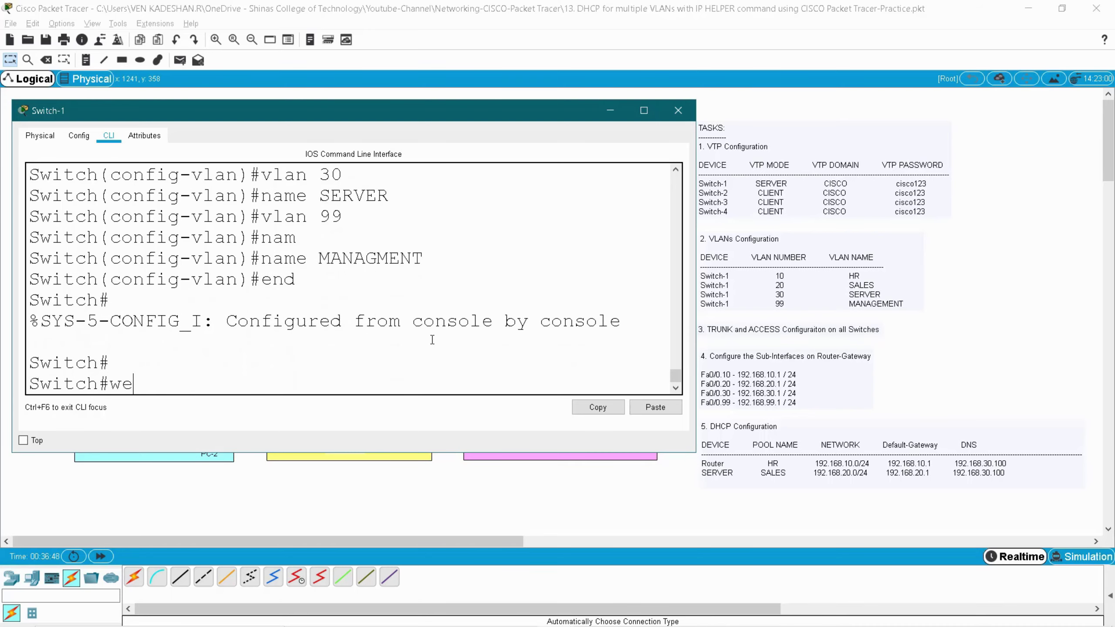
key("Return")
key("Return")
key("Return")
type("sh vl")
key("Tab")
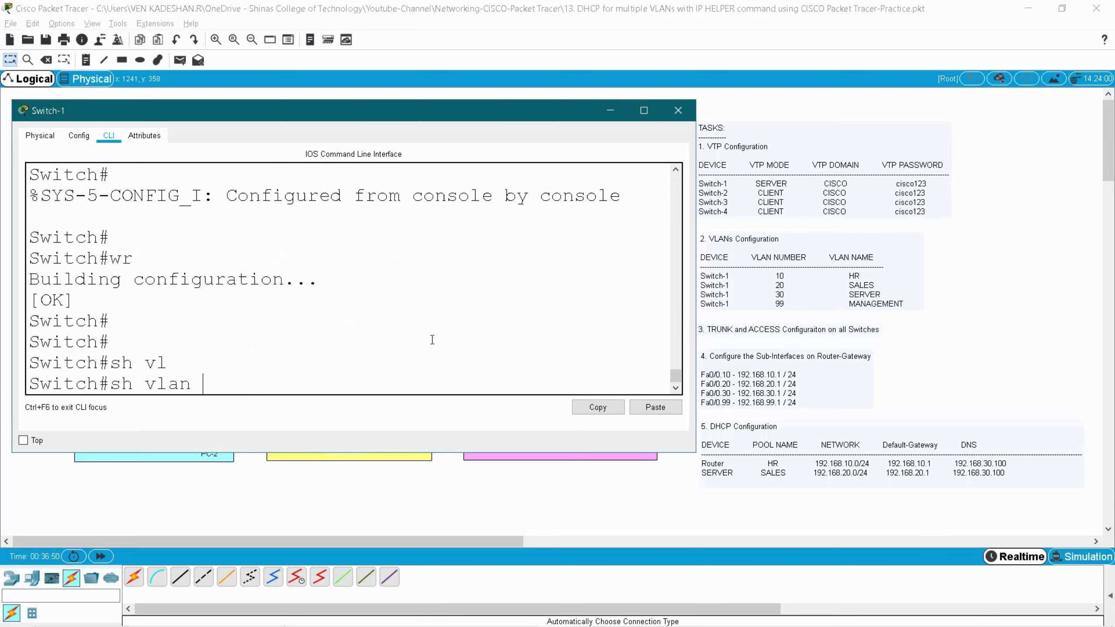
- List the VLANs briefly and check that VLANs 10 through 99 appear
type("br")
key("Return")
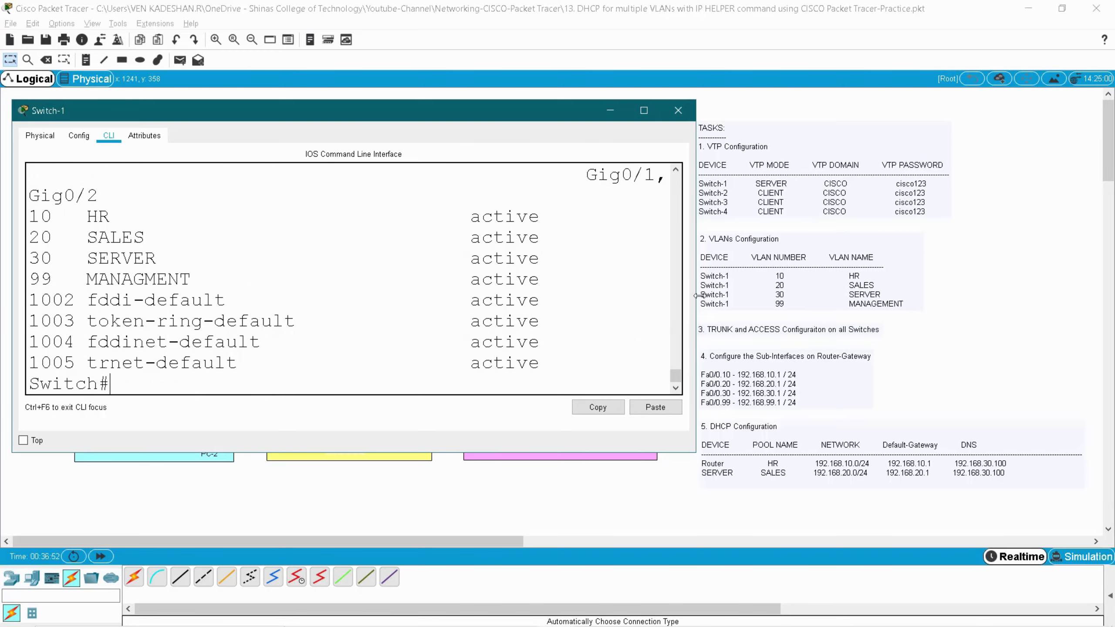
left_click_drag(696, 300, 1029, 301)
left_click_drag(30, 214, 587, 284)
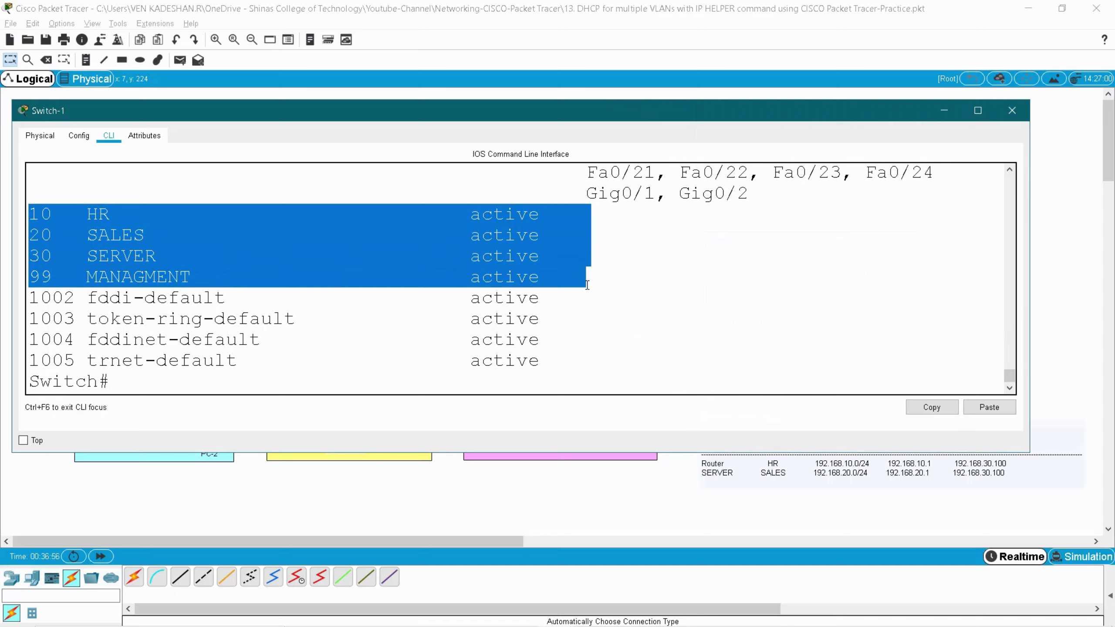
- Run show vtp status on Switch-1
left_click(160, 383)
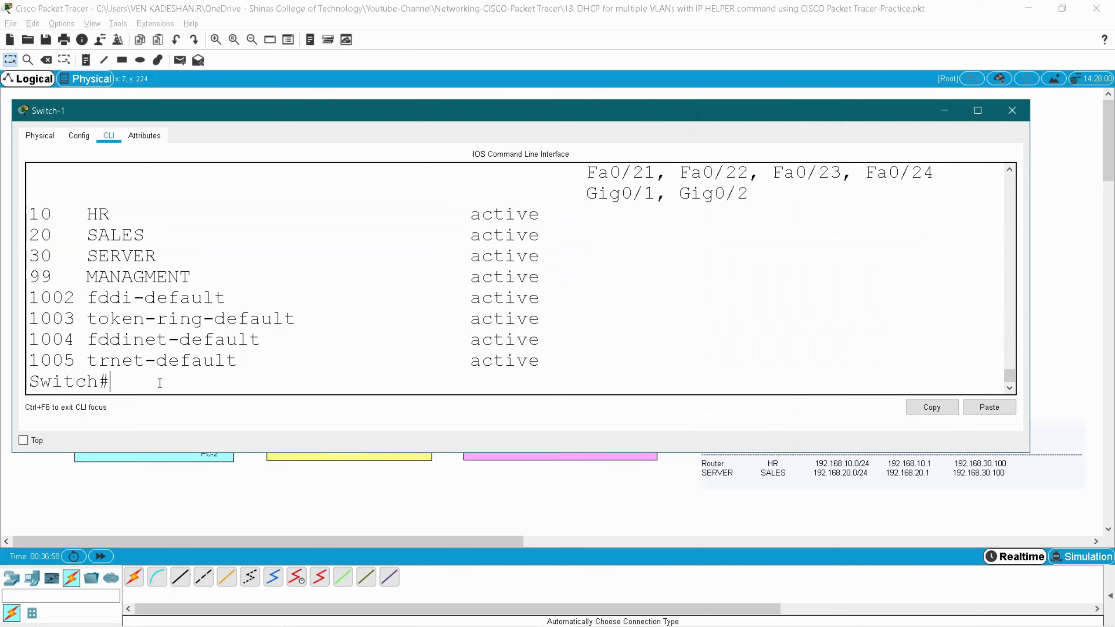
type("show")
key("Tab")
type("vt")
key("Tab")
type("st")
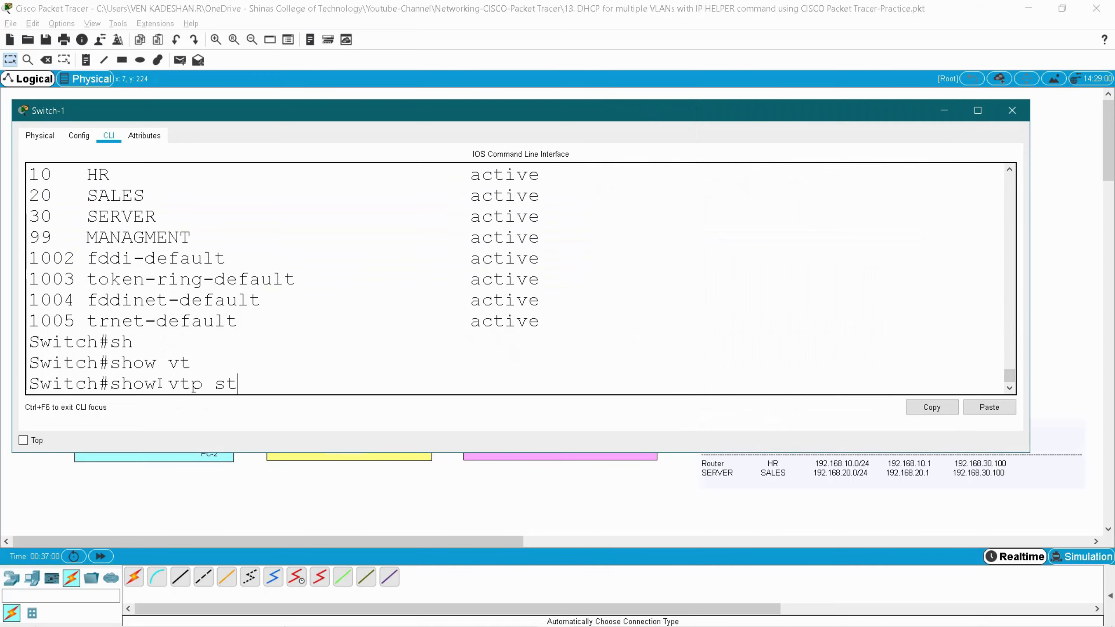
type("atus")
key("Return")
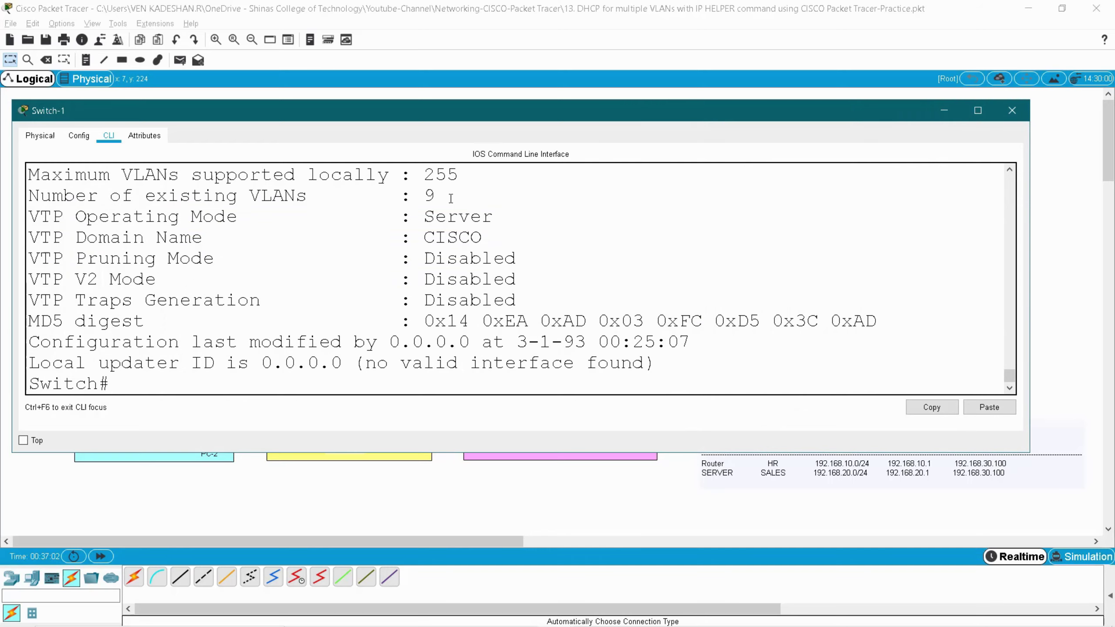
- Compare the VLAN count rising from 5 to 9, then close Switch-1's window
left_click_drag(437, 196, 187, 198)
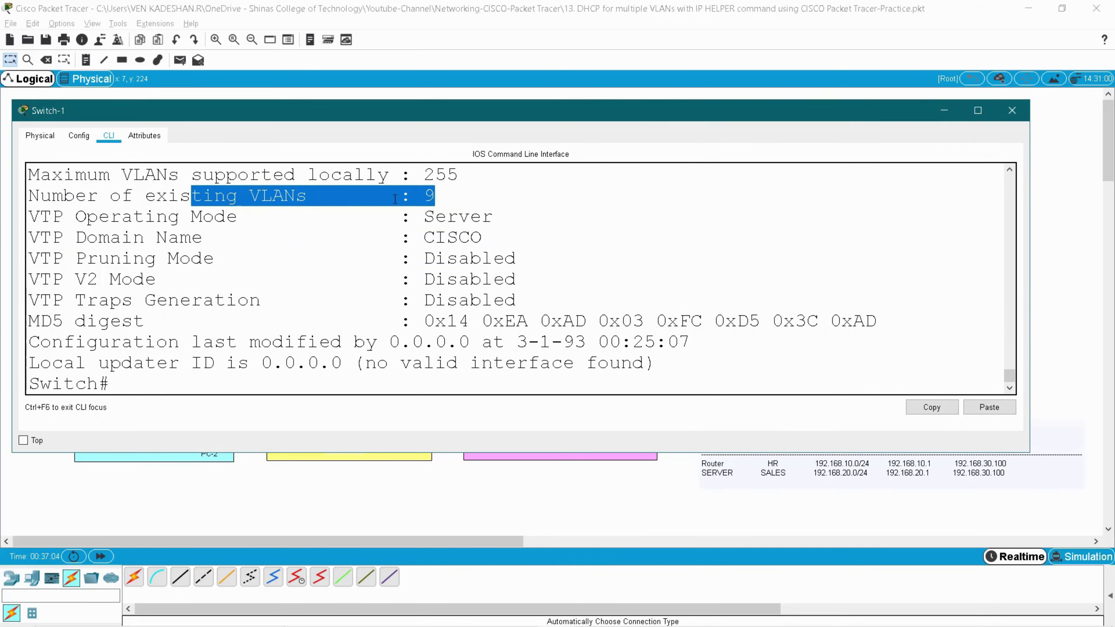
scroll(503, 219, "up", 15)
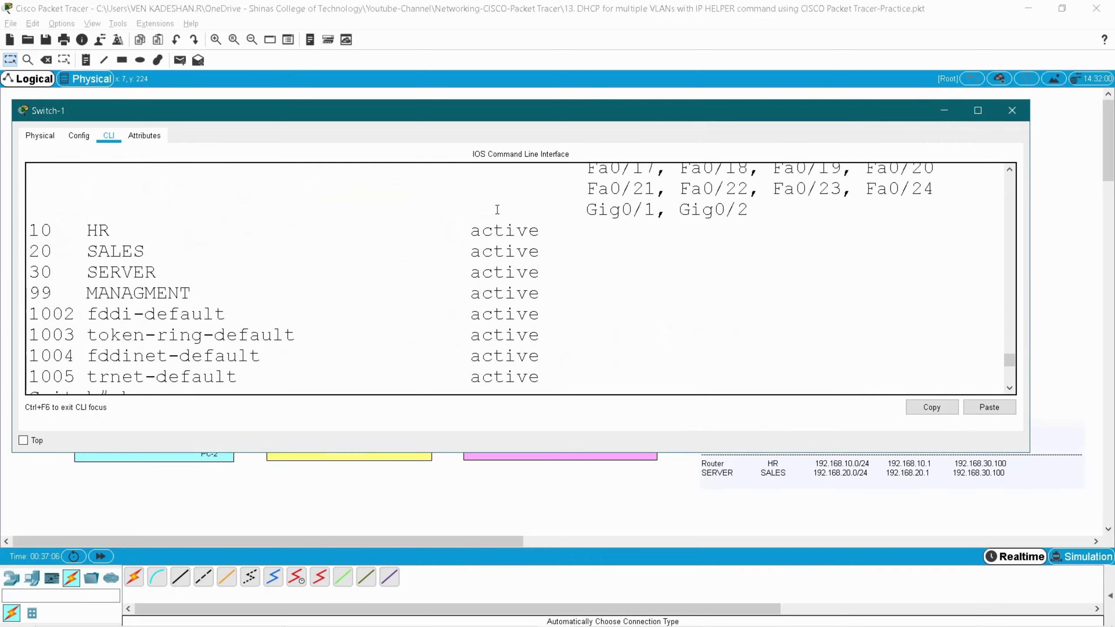
scroll(502, 220, "up", 2)
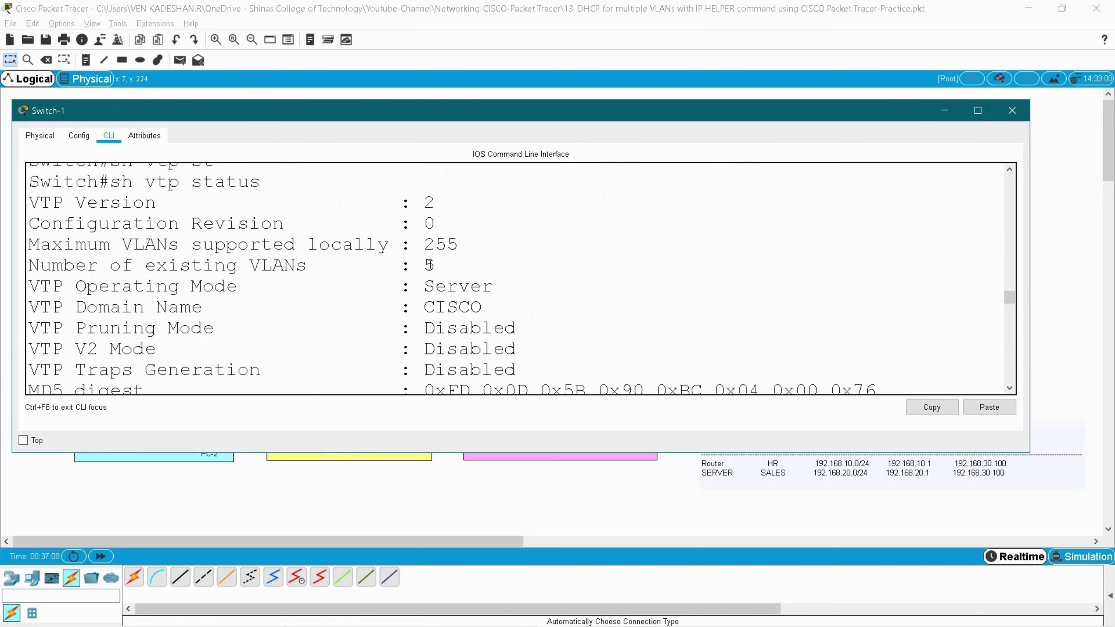
left_click_drag(429, 265, 389, 266)
scroll(547, 265, "down", 15)
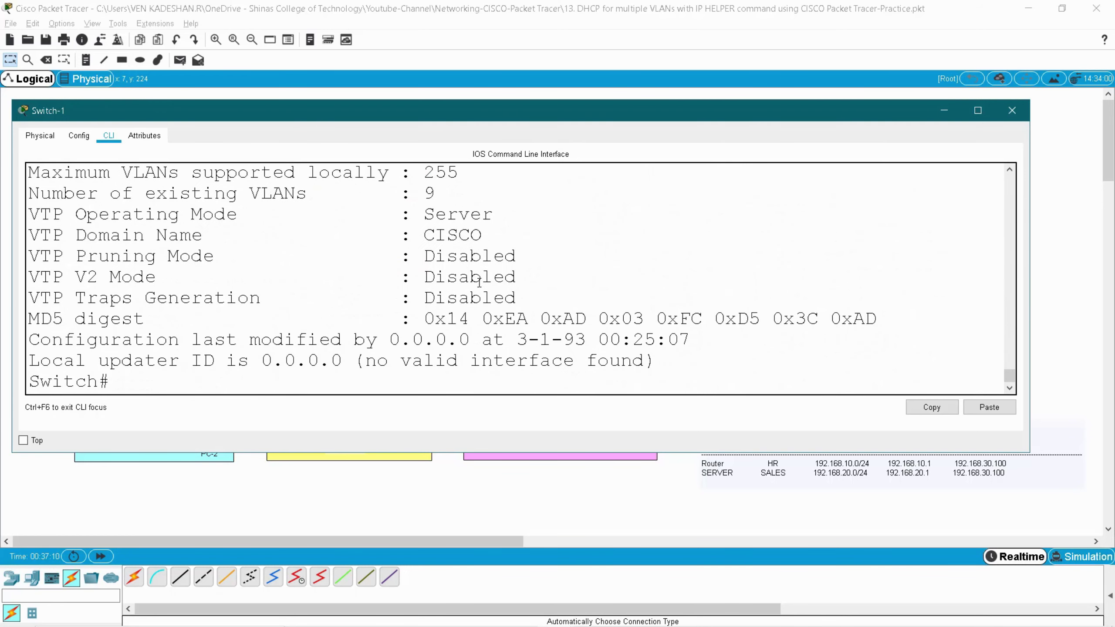
left_click_drag(447, 192, 401, 194)
left_click(1014, 110)
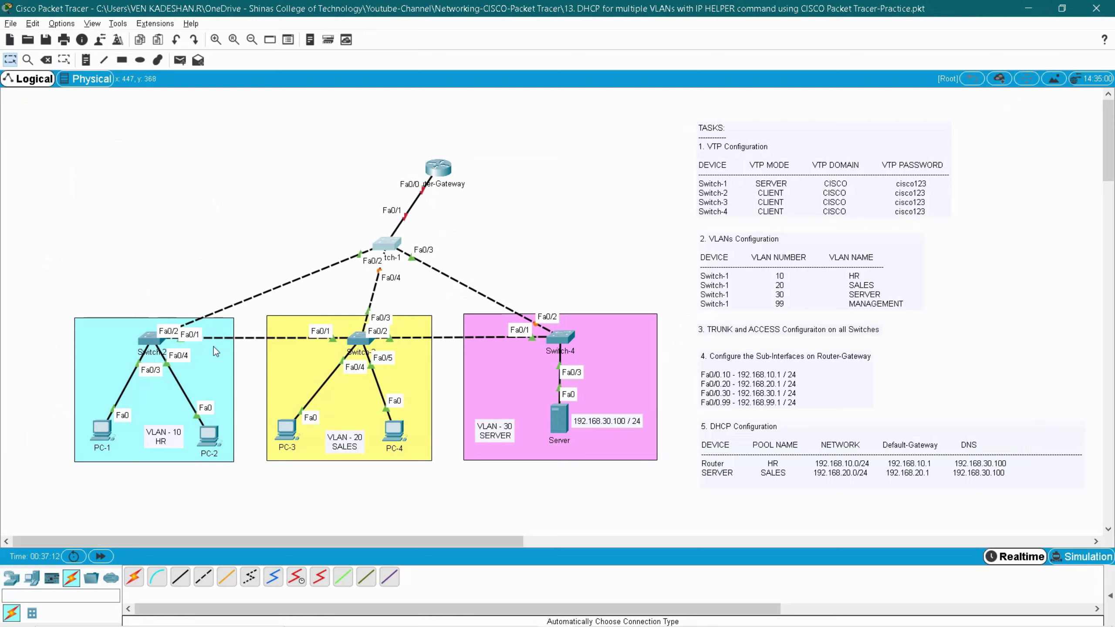
left_click(149, 342)
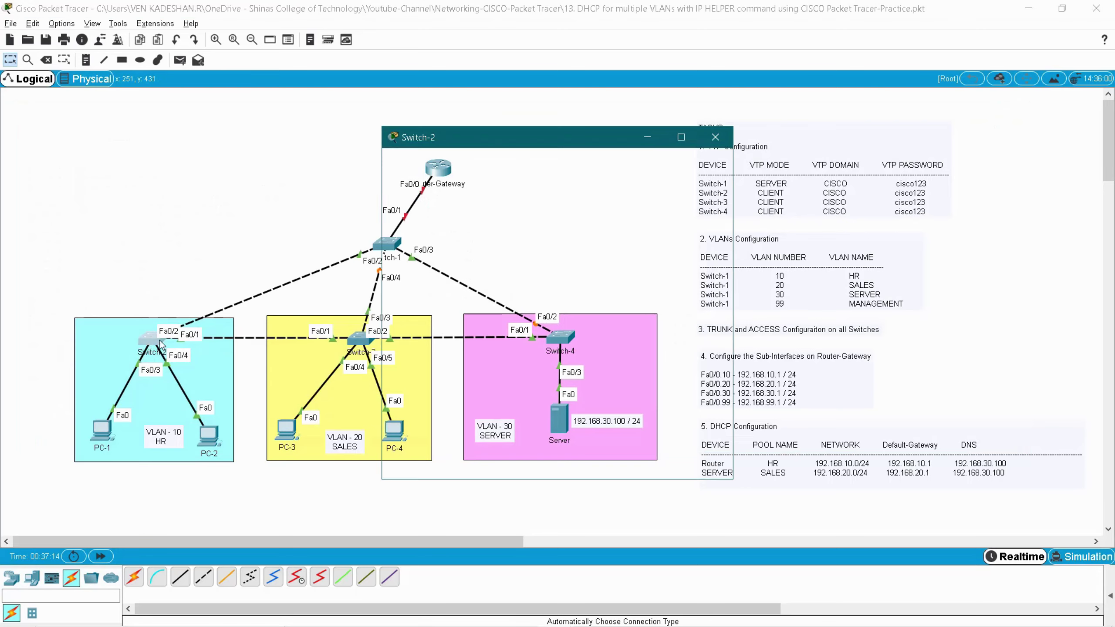
left_click_drag(735, 284, 1013, 264)
left_click_drag(579, 137, 233, 146)
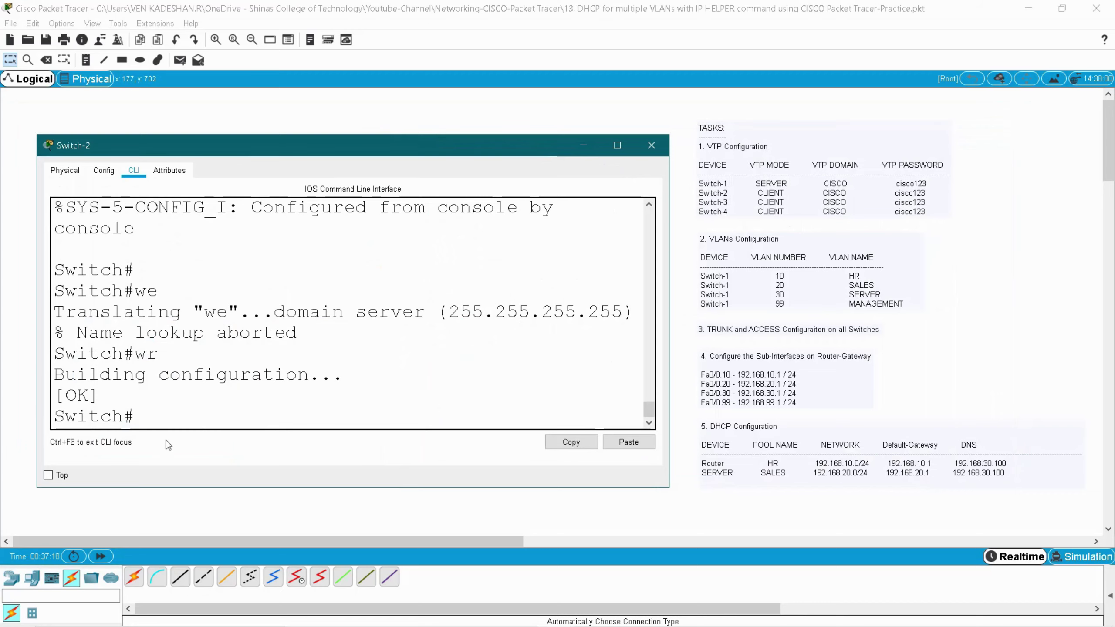
type("sh")
key("Tab")
type("vl")
key("Tab")
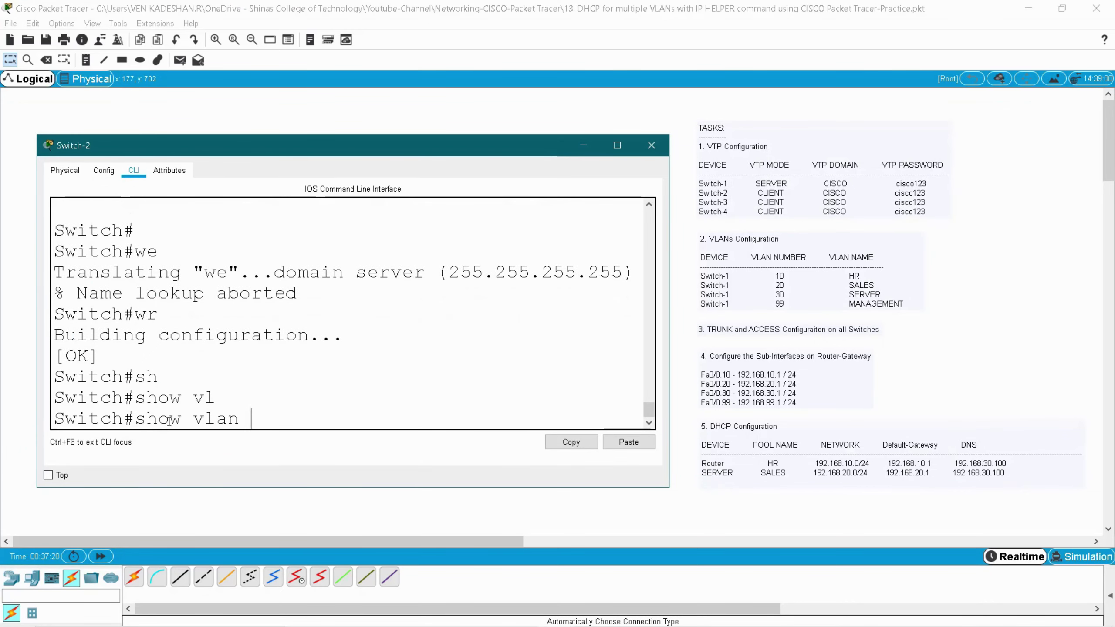
type("br")
key("Tab")
key("Return")
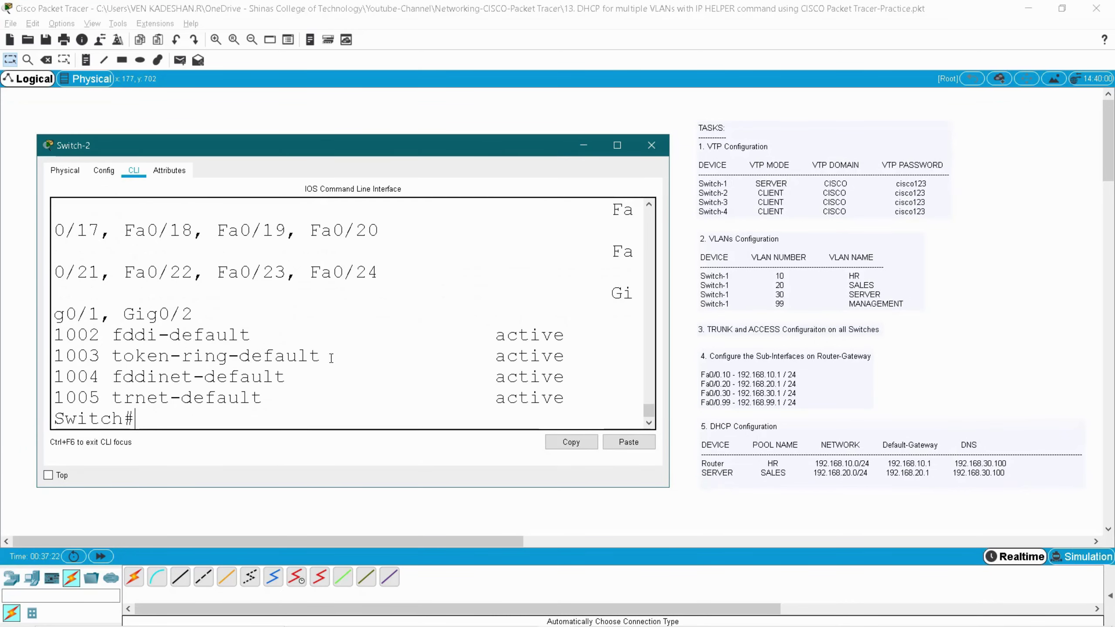
left_click_drag(671, 316, 1017, 316)
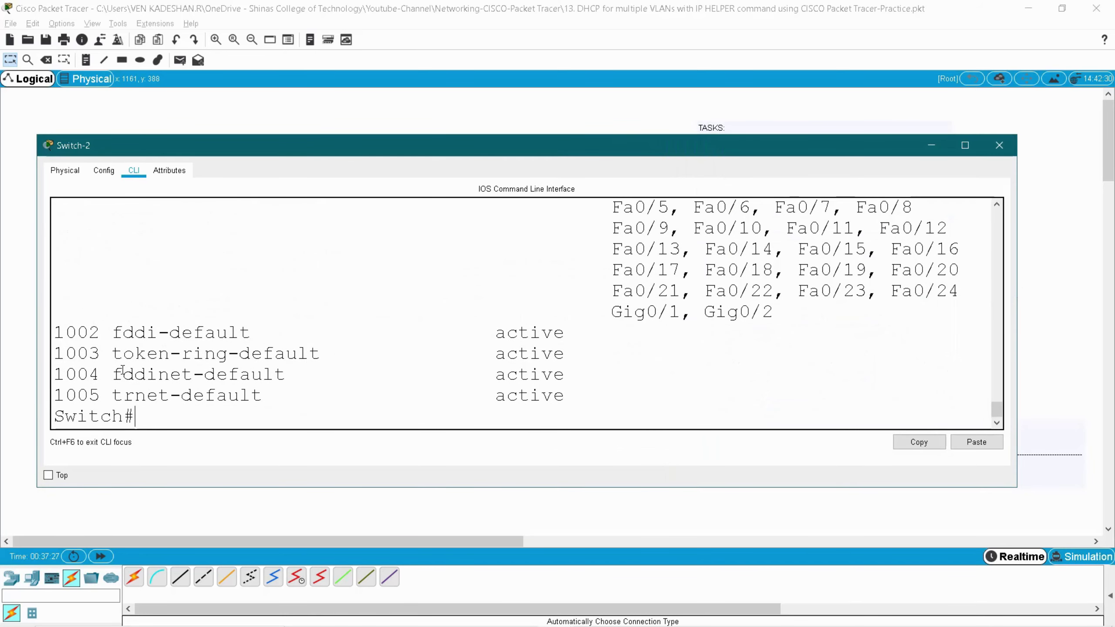
left_click(1000, 146)
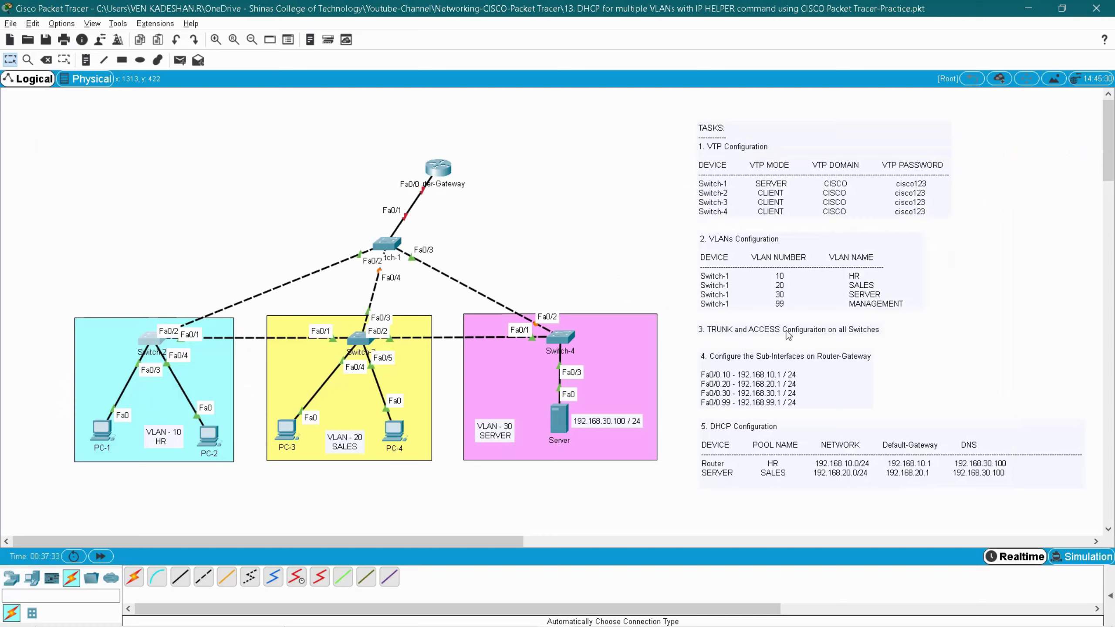
- Open Switch-1's console and position it to the right of the topology
left_click(388, 249)
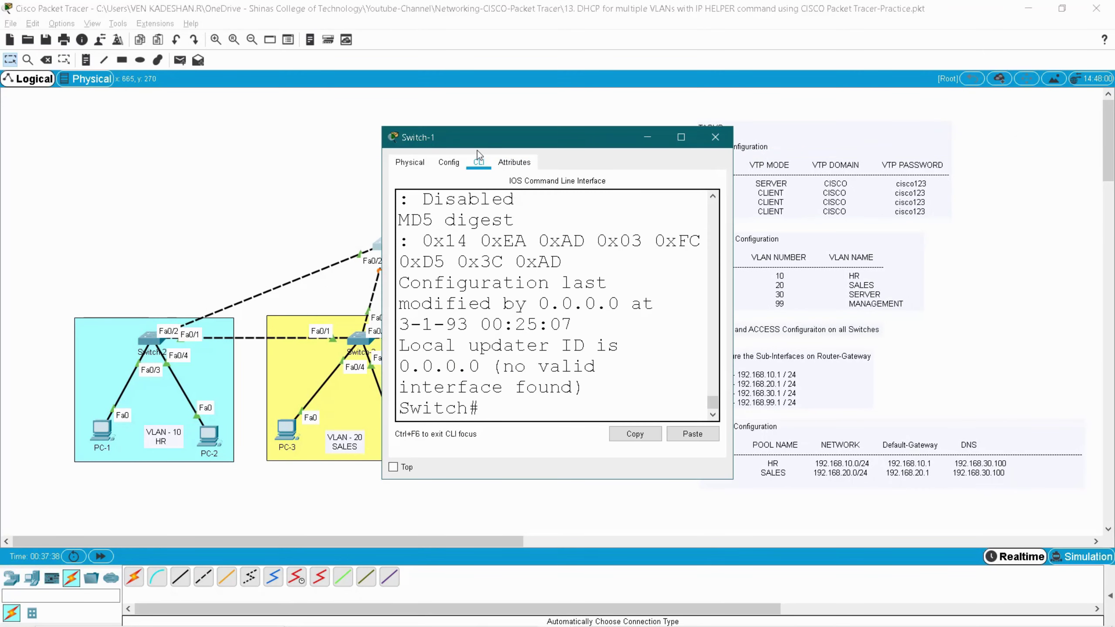
left_click_drag(477, 150, 691, 120)
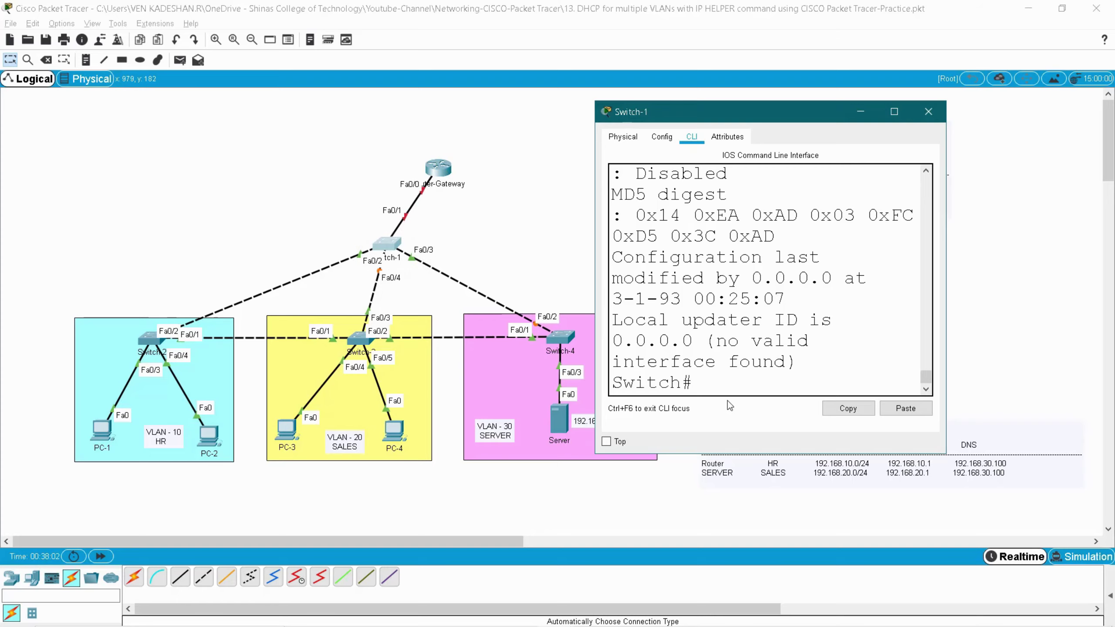
- On Switch-1, enter global configuration and select the interface range Fa0/1-4
left_click(725, 383)
type("conf t")
key("Return")
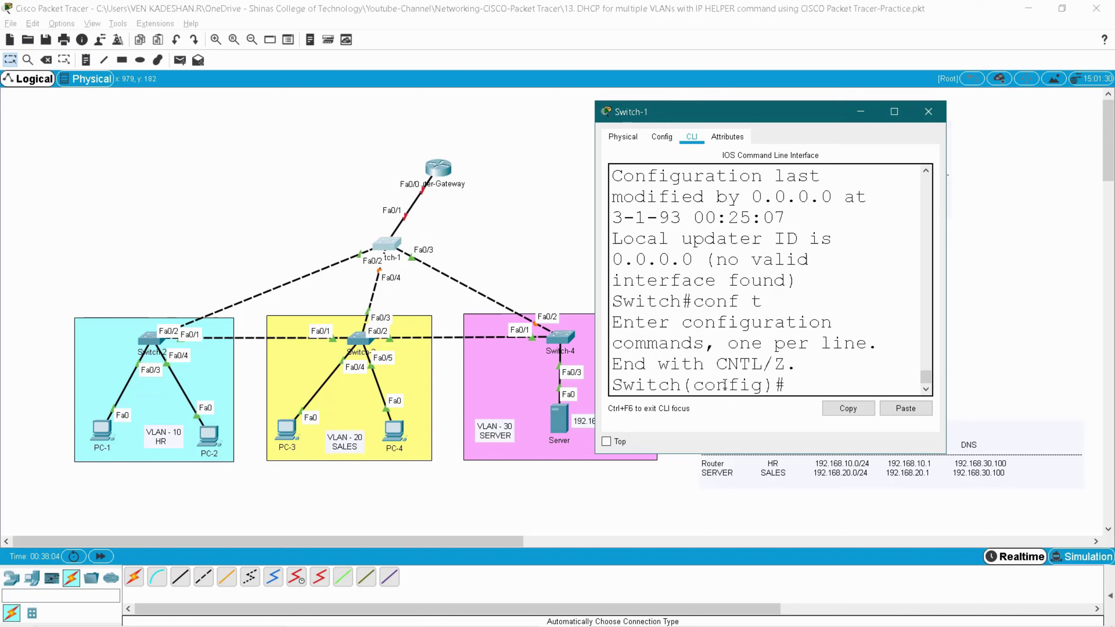
key("Return")
type("inter")
key("Tab")
type("ran")
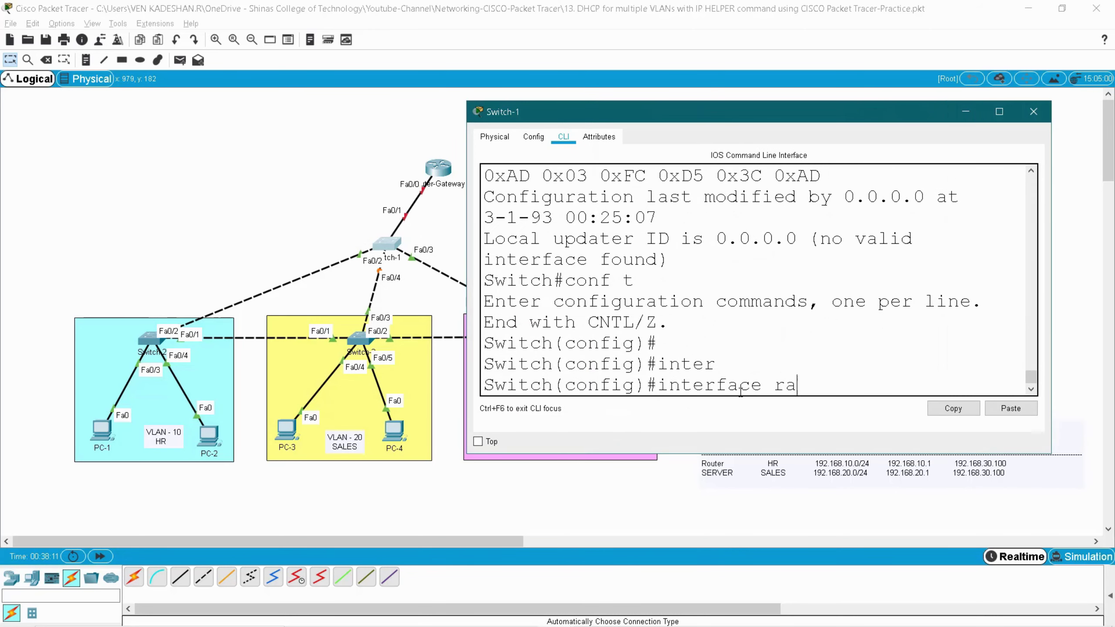
key("Tab")
type("fa0/1")
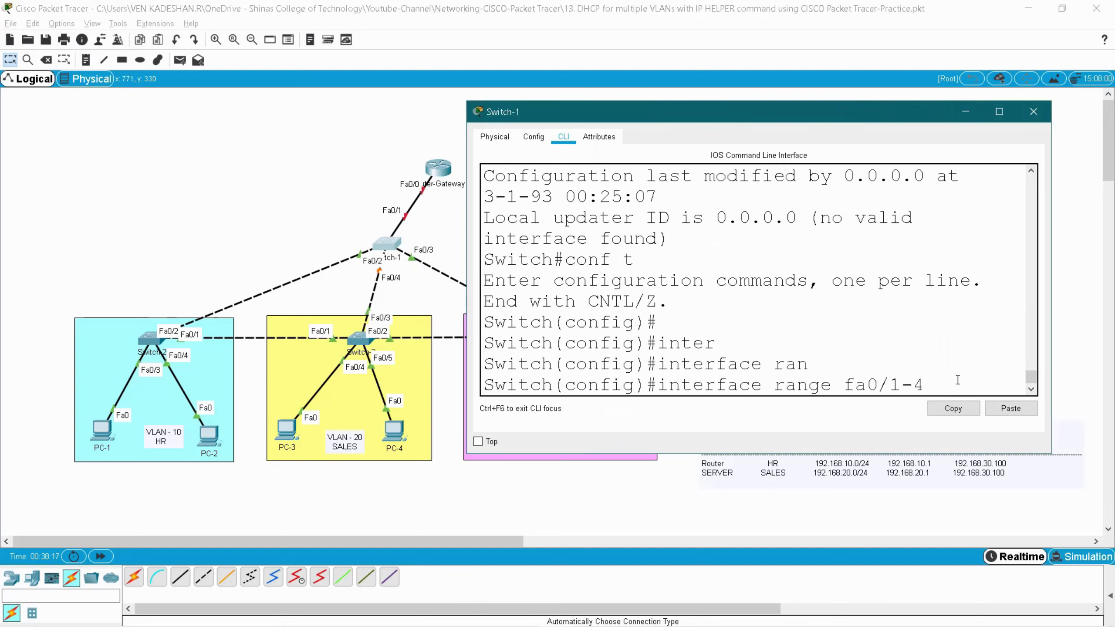
key("Return")
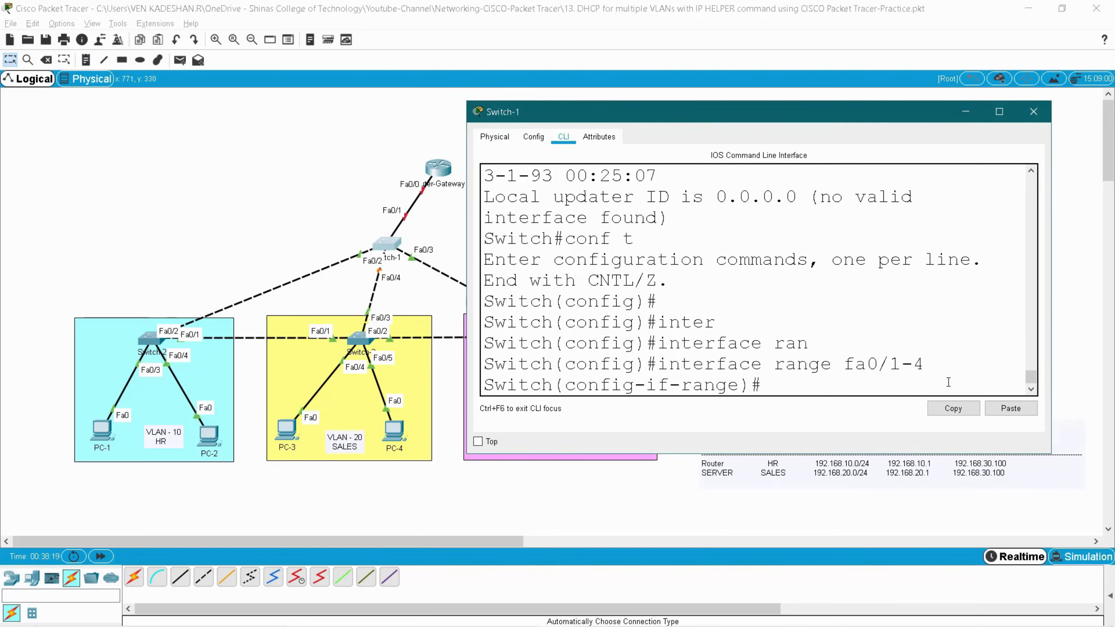
- Set ports Fa0/1-4 to switchport mode trunk
type("sw")
key("Tab")
type("mo")
key("Tab")
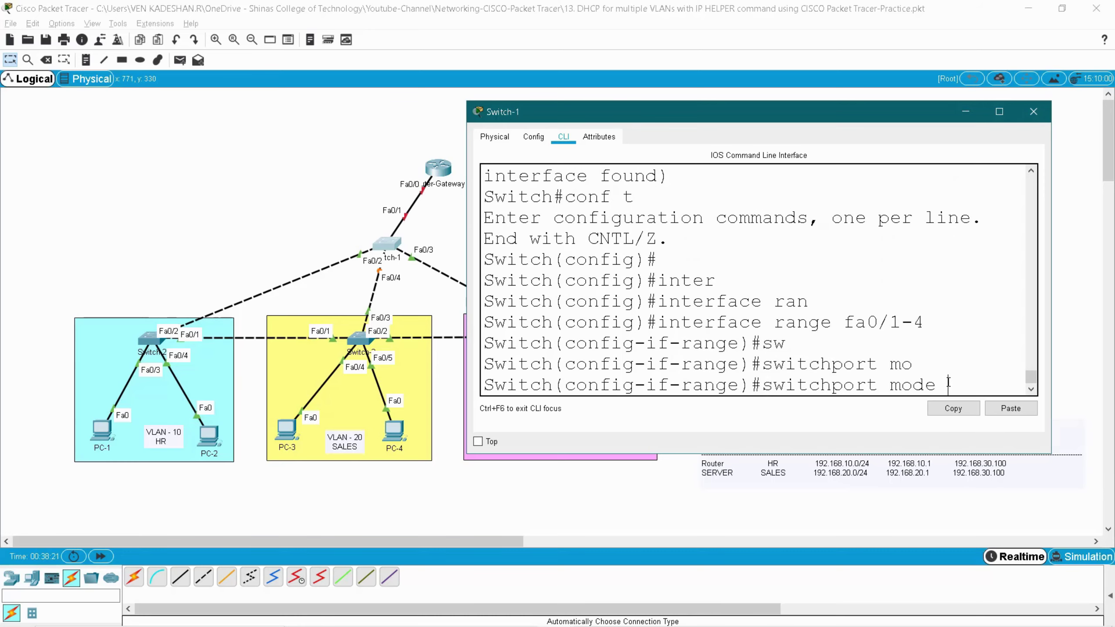
type("tr")
key("Tab")
key("Return")
- End configuration mode, save Switch-1's configuration with wr, and close its window
type("en")
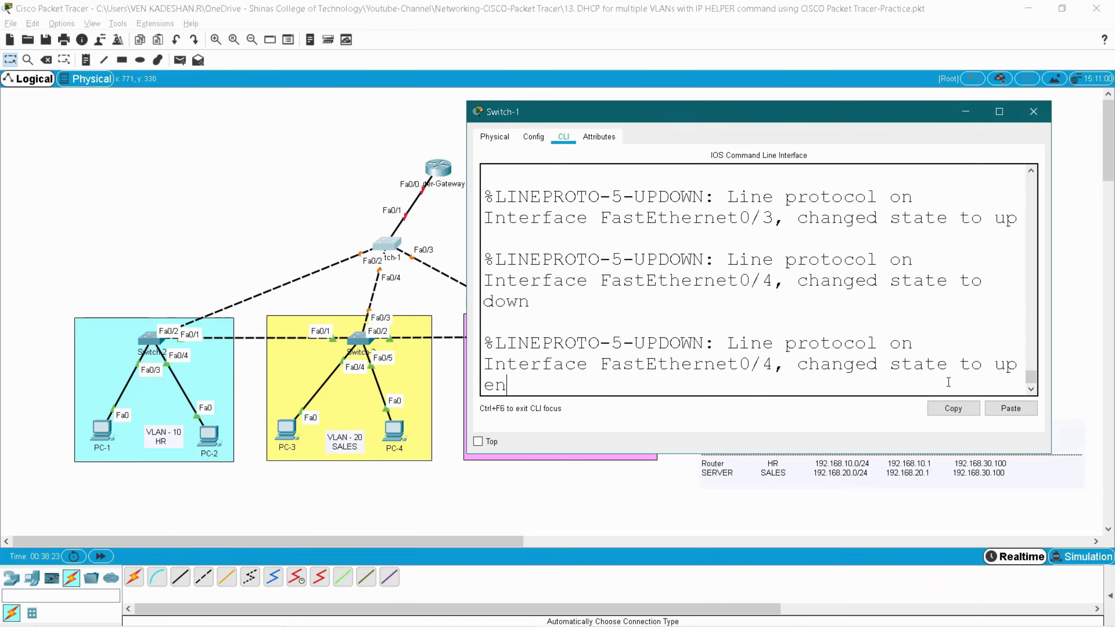
type("d")
key("Return")
key("Return")
type("wr")
key("Return")
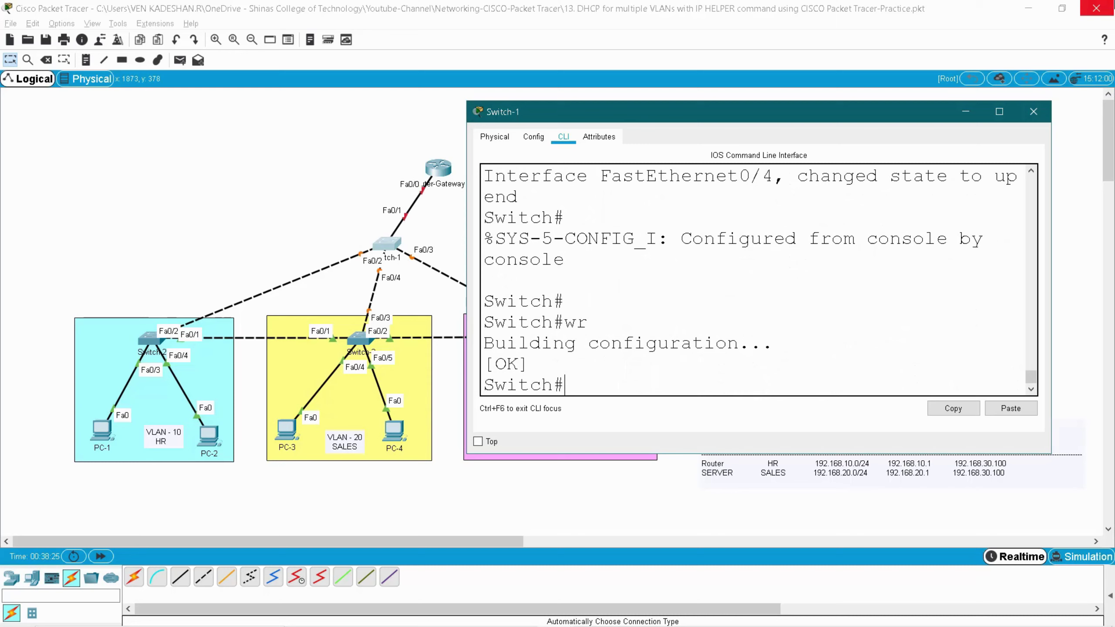
left_click(1034, 112)
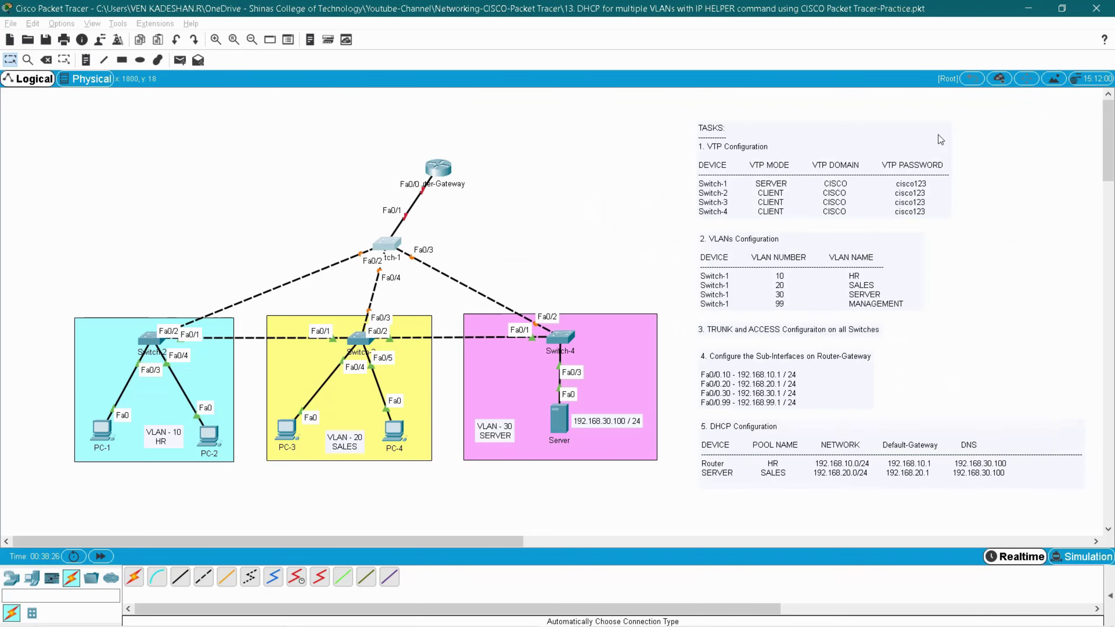
- On Switch-2's command line, select the interface range Fa0/1-2
left_click(147, 348)
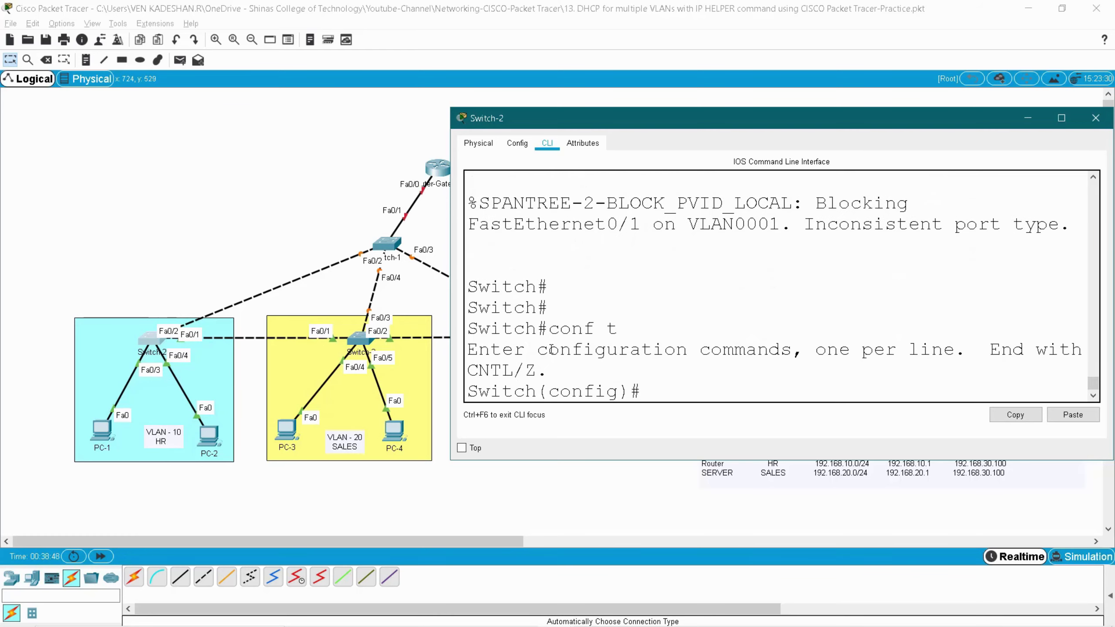
type("inter")
key("Tab")
type("ra")
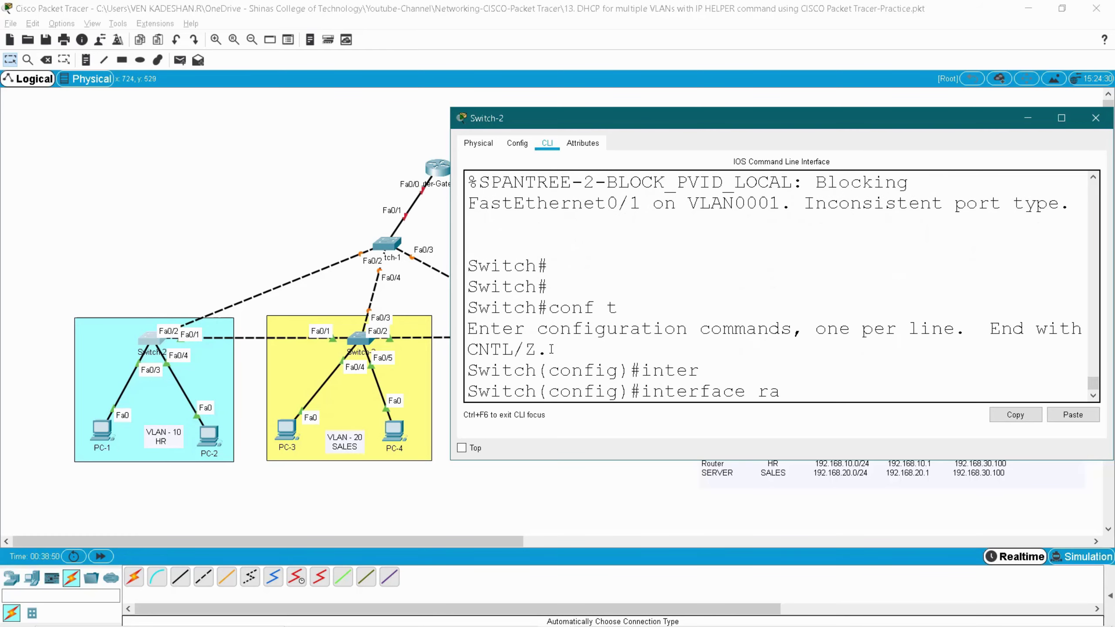
key("Tab")
type("fa0/*")
type("1")
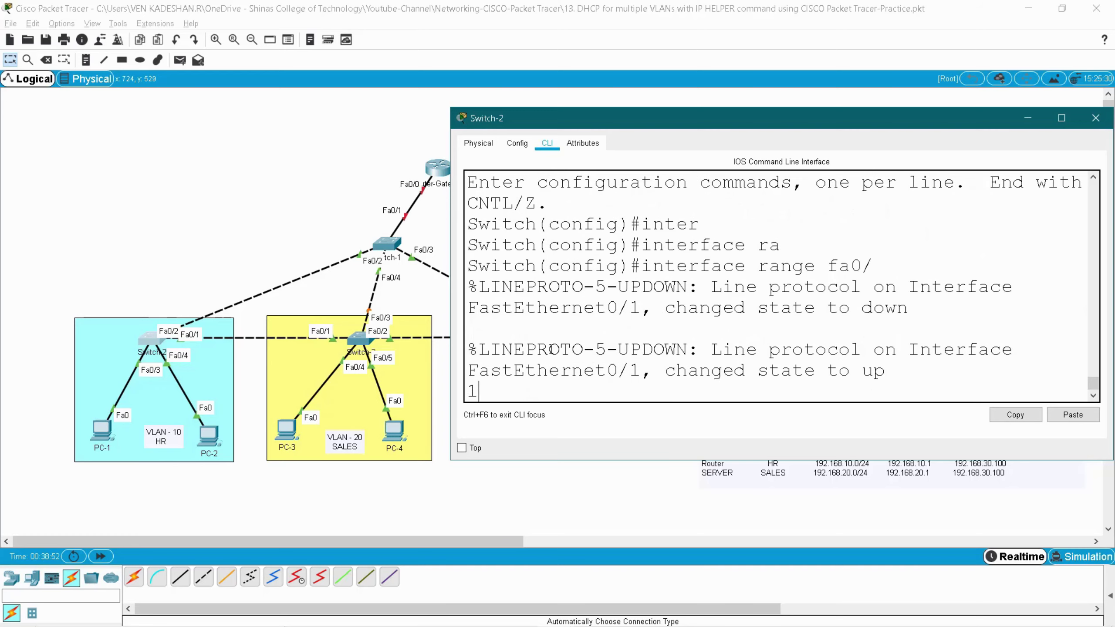
type("-2")
key("Return")
- Set ports Fa0/1-2 to switchport mode trunk and exit the interface range
type("sw")
key("Tab")
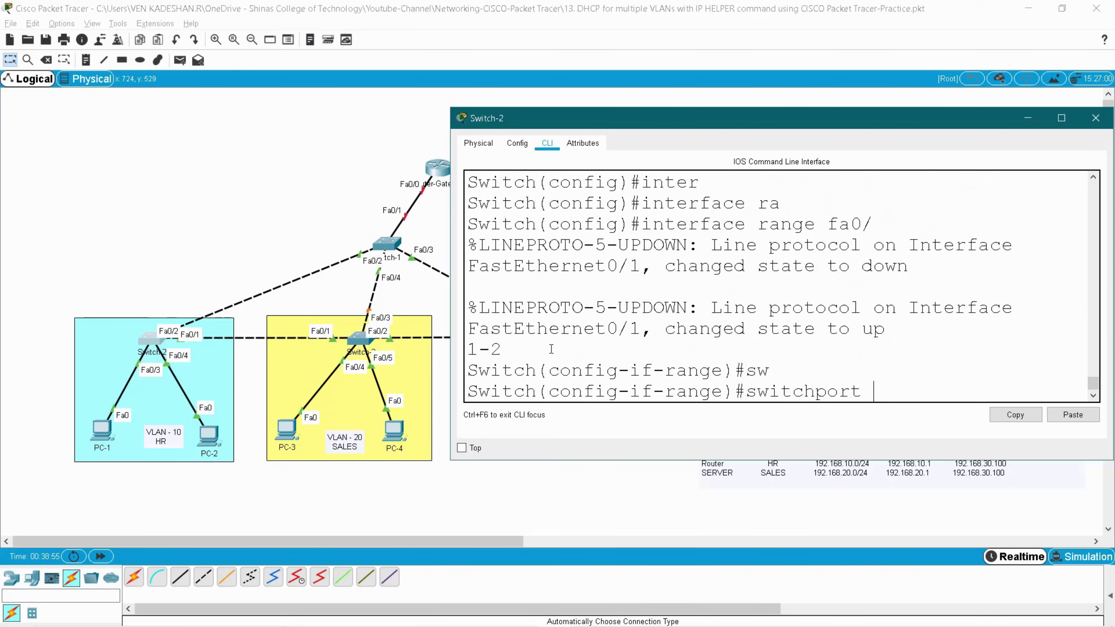
type("mo")
key("Tab")
type("tr")
key("Tab")
key("Return")
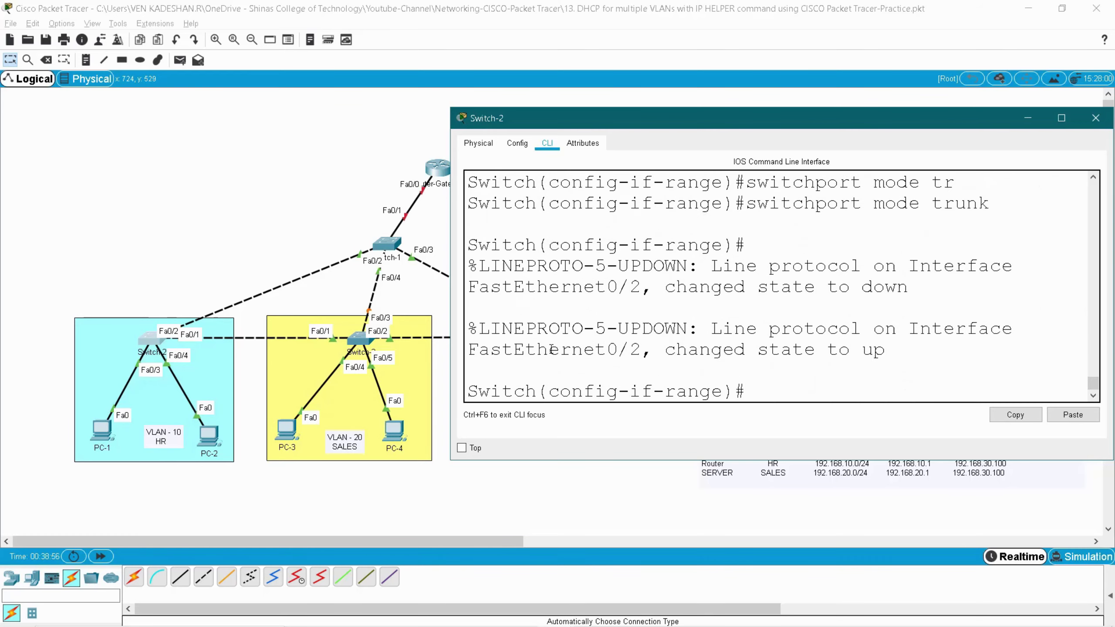
key("Return")
type("exit")
key("Return")
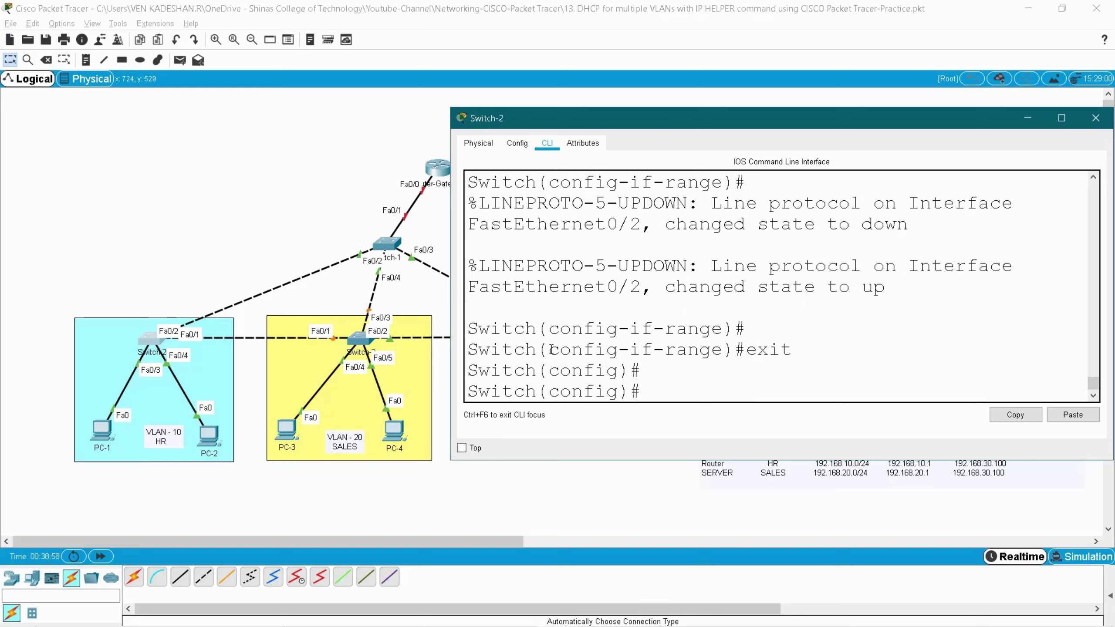
- Select the interface range Fa0/3-4 and set it to switchport mode access
type("in")
key("Tab")
type("ra")
key("Tab")
type("fa")
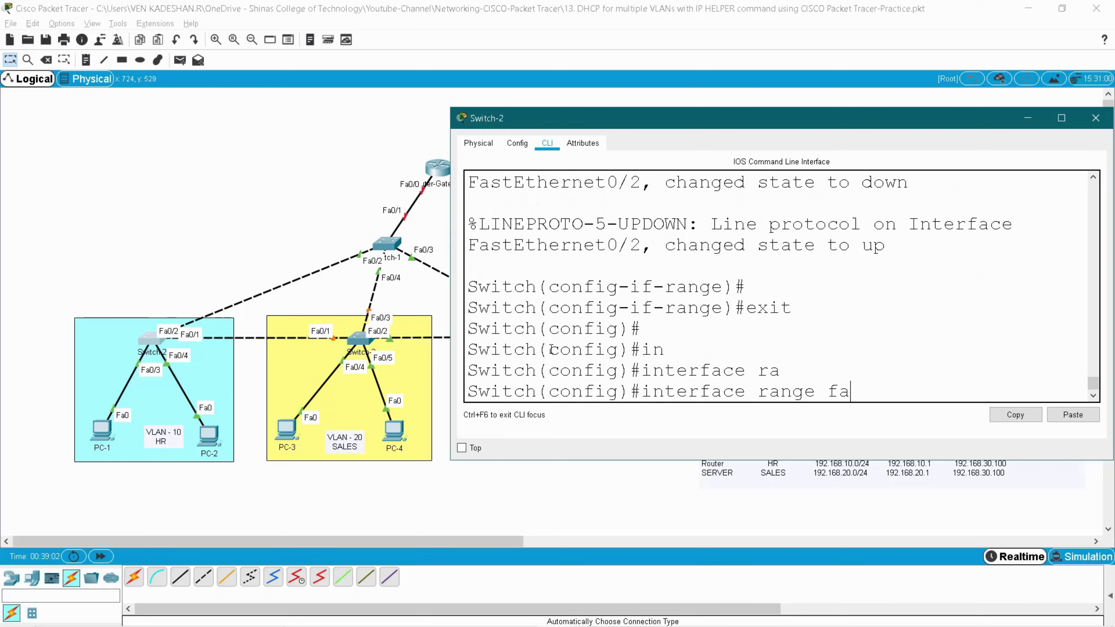
type("0/3-4")
key("Return")
type("sw")
key("Tab")
type("mo")
key("Tab")
type("ac")
key("Tab")
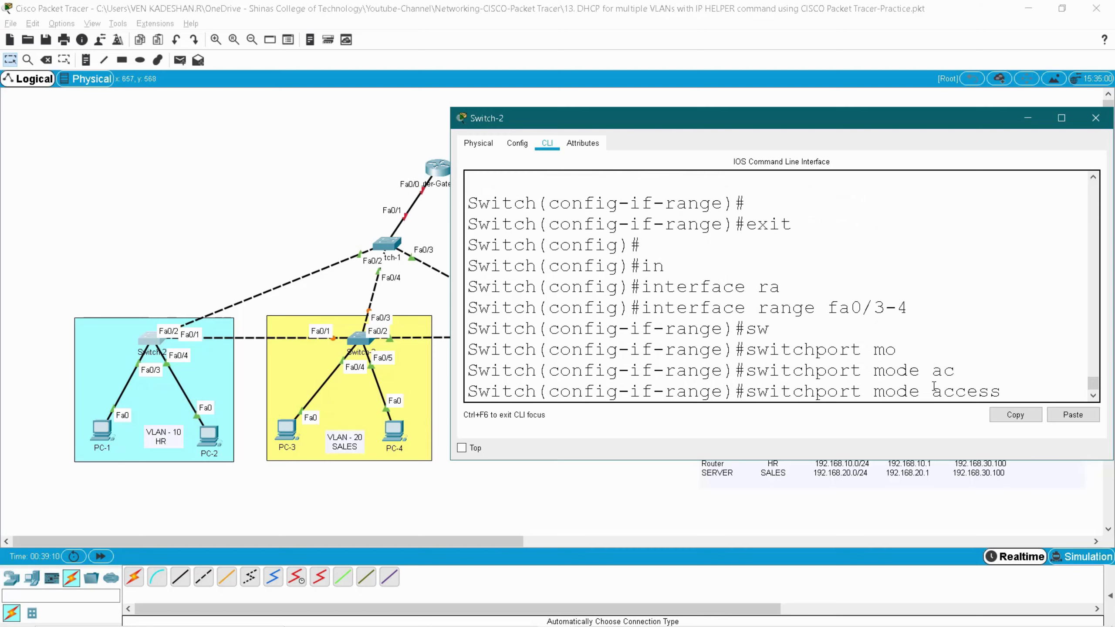
key("Return")
- Assign ports Fa0/3-4 to access VLAN 10
type("sw")
key("Tab")
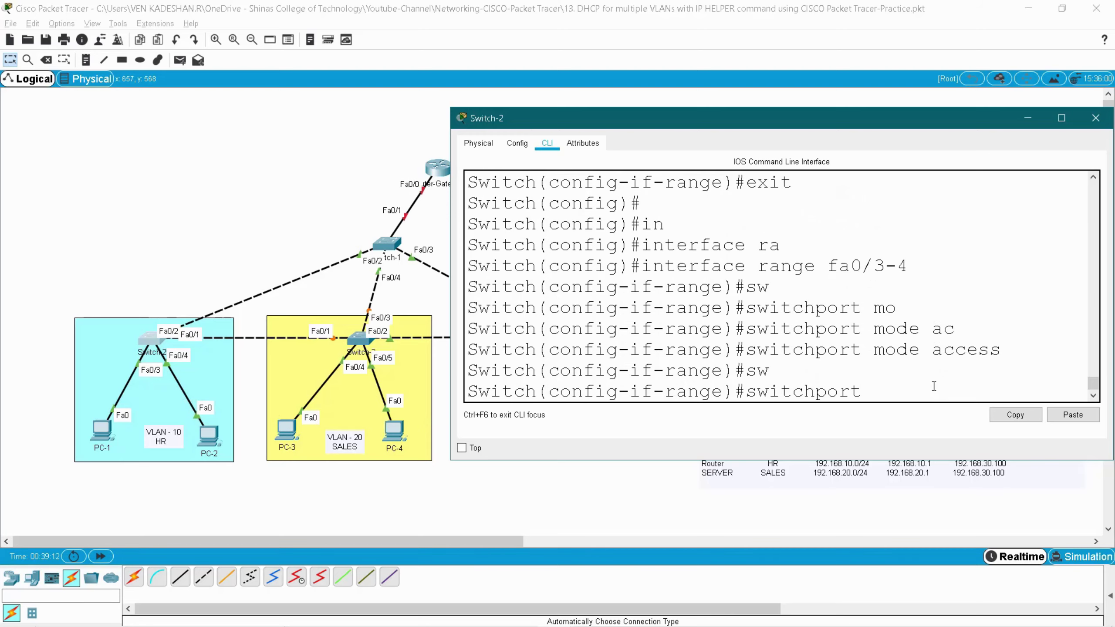
type("ac")
key("Tab")
type("vl")
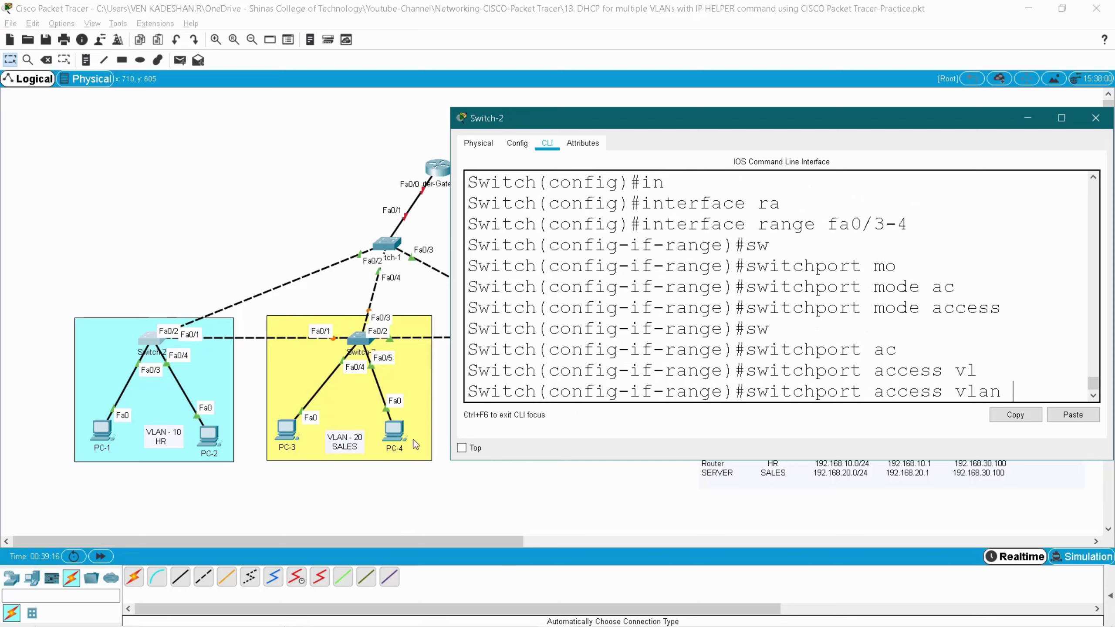
type("10")
key("Return")
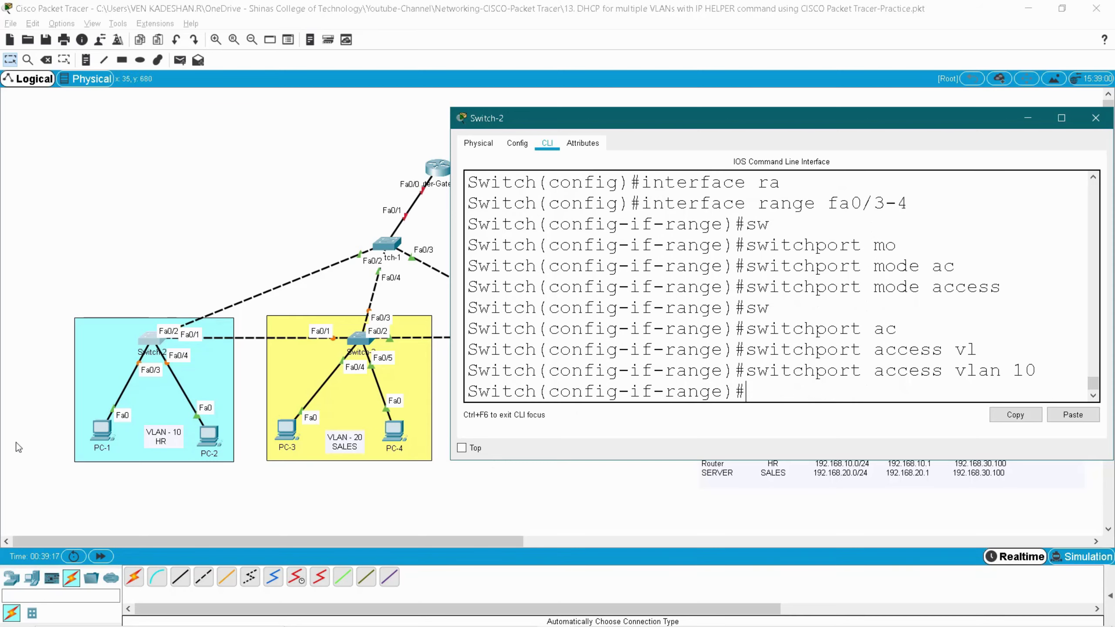
- End configuration mode, save Switch-2's configuration with wr, and close its window
type("end")
key("Return")
key("Return")
type("wr")
key("Return")
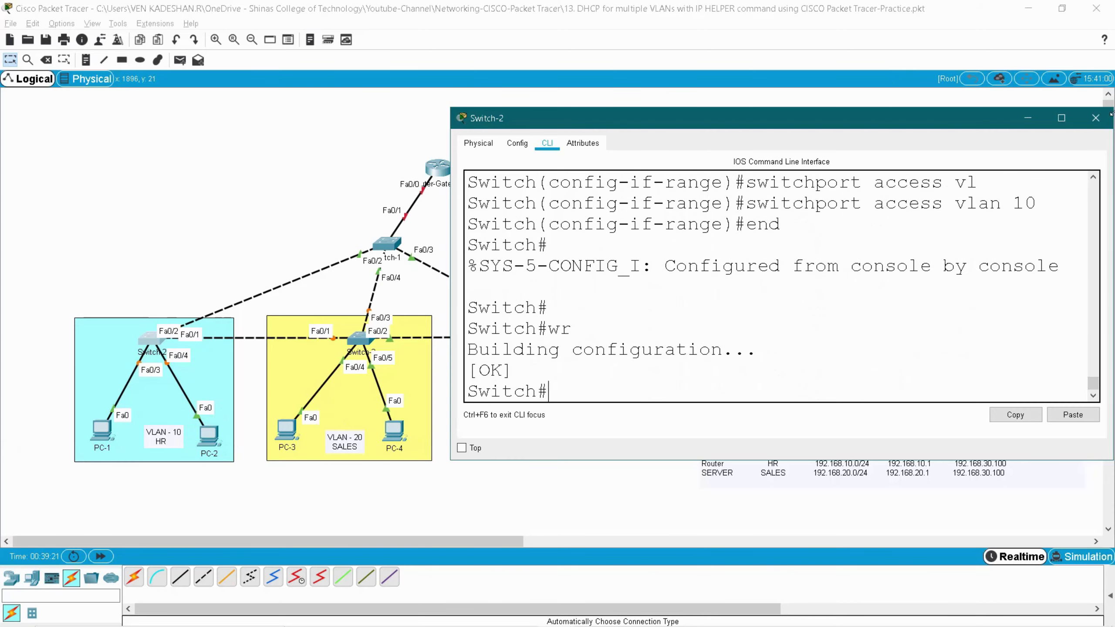
left_click(1096, 118)
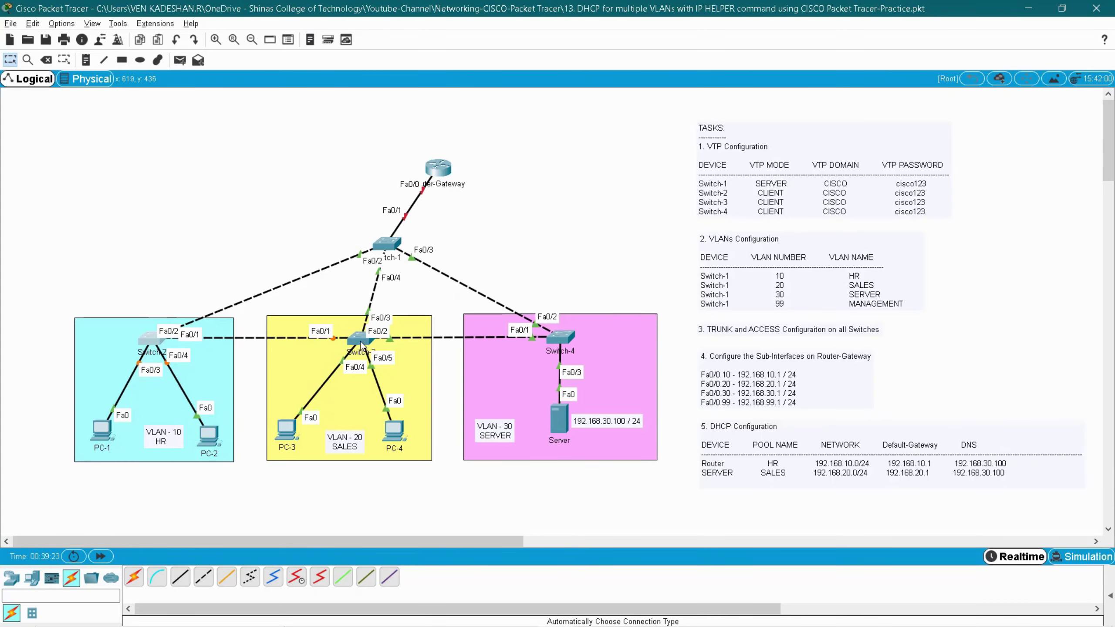
- On Switch-3, enter global configuration and select the interface range Fa0/1-3
left_click(361, 345)
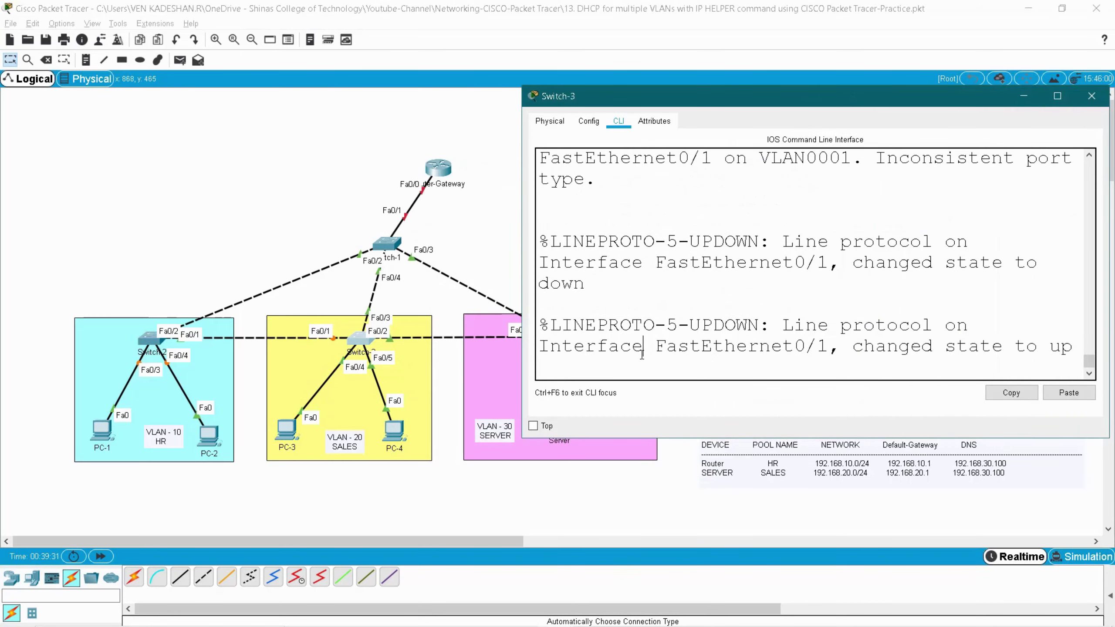
key("Return")
key("Return")
key("Return")
key("Return")
type("conf t")
key("Return")
type("inter")
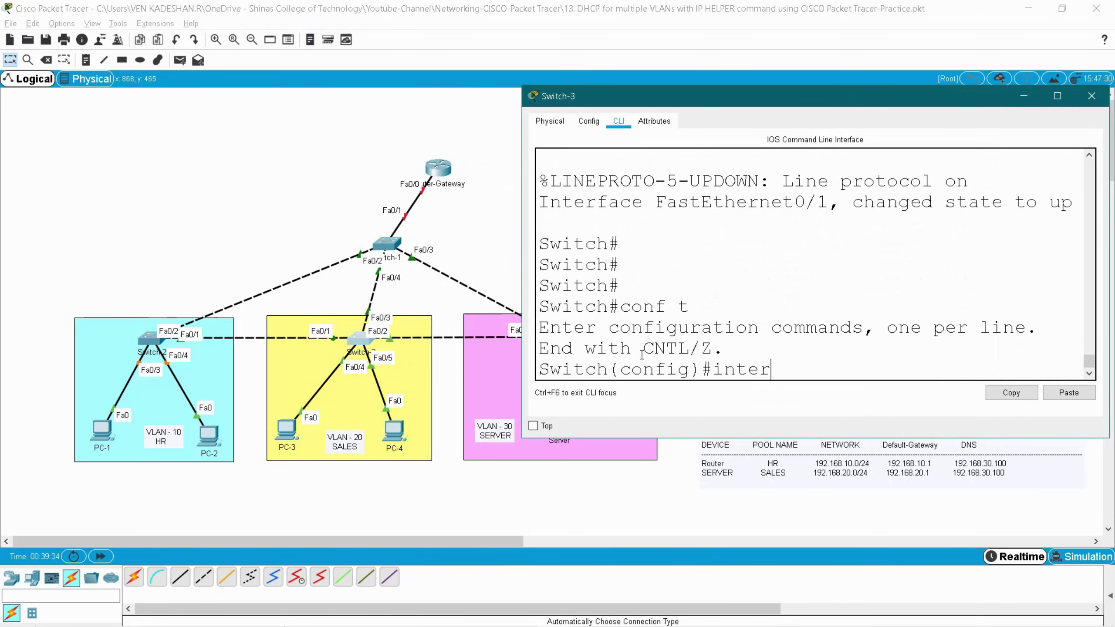
key("Tab")
type("ran")
key("Tab")
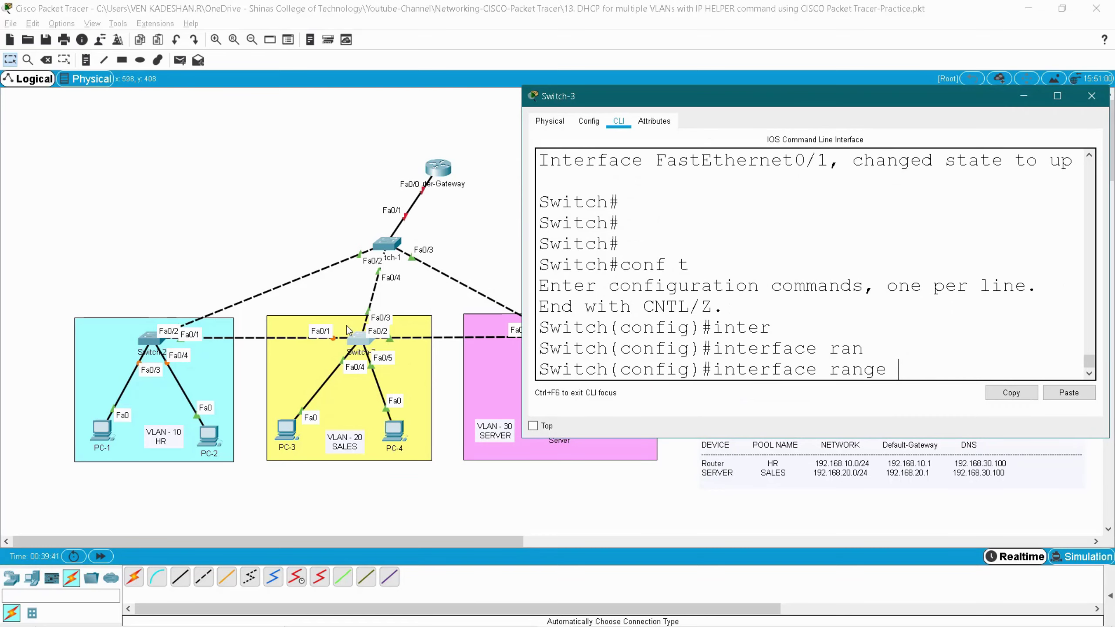
type("fa0/1-3")
key("Return")
- Set ports Fa0/1-3 to switchport mode trunk and exit the interface range
type("sw")
key("Tab")
type("m")
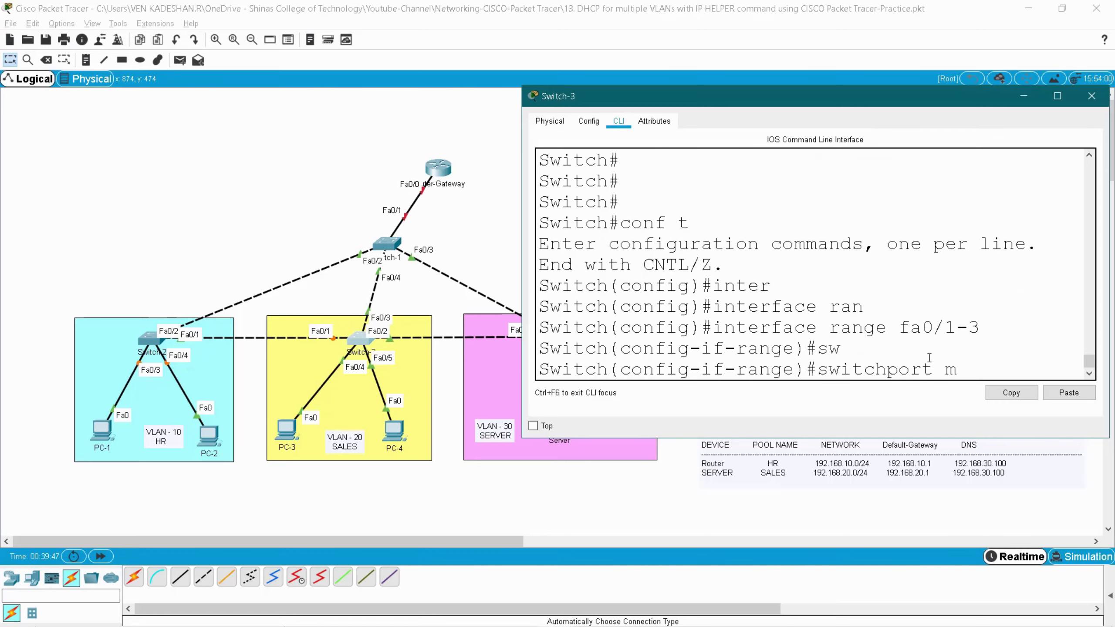
type("o")
key("Tab")
type("tr")
key("Tab")
key("Return")
type("e)#e")
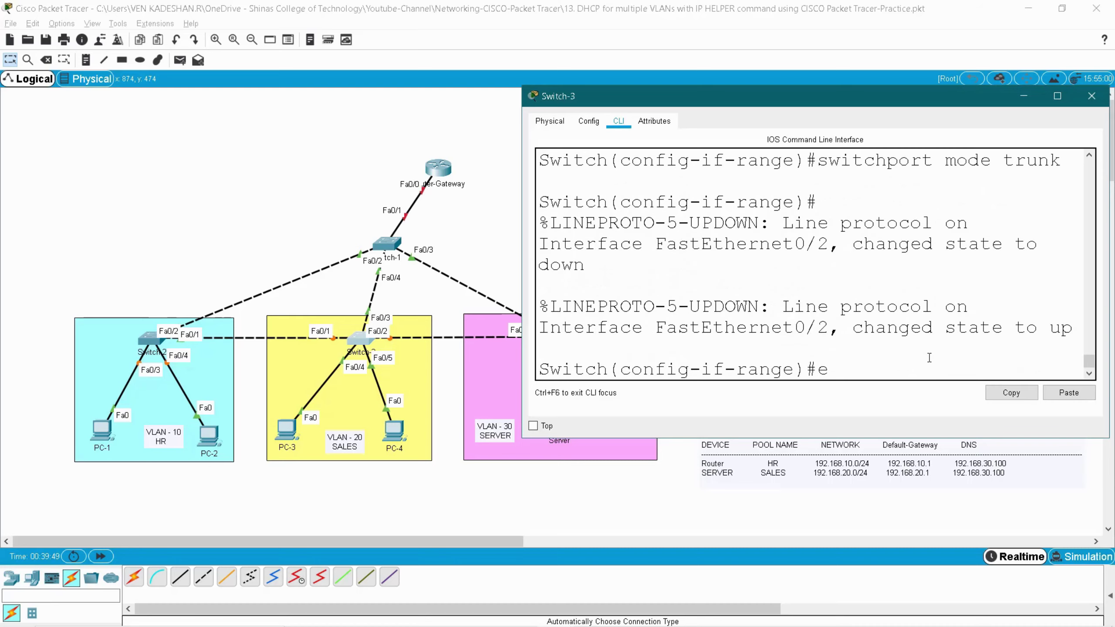
type("xit")
key("Return")
- Select the interface range Fa0/4-5 and set it to switchport mode access
type("inter")
key("Tab")
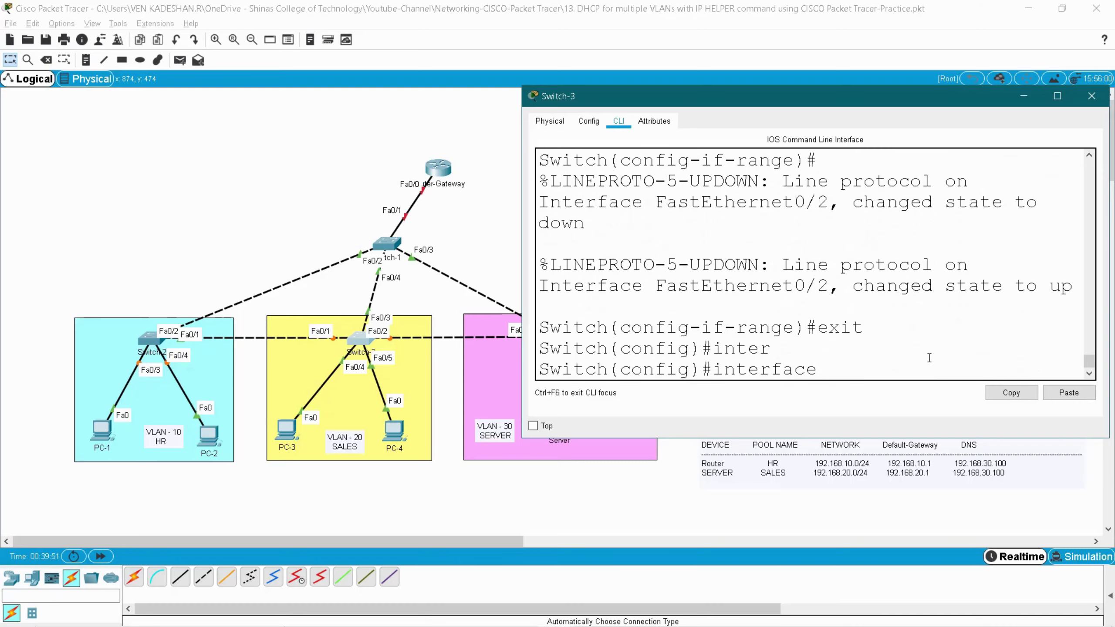
type("ran")
key("Tab")
type("fa0")
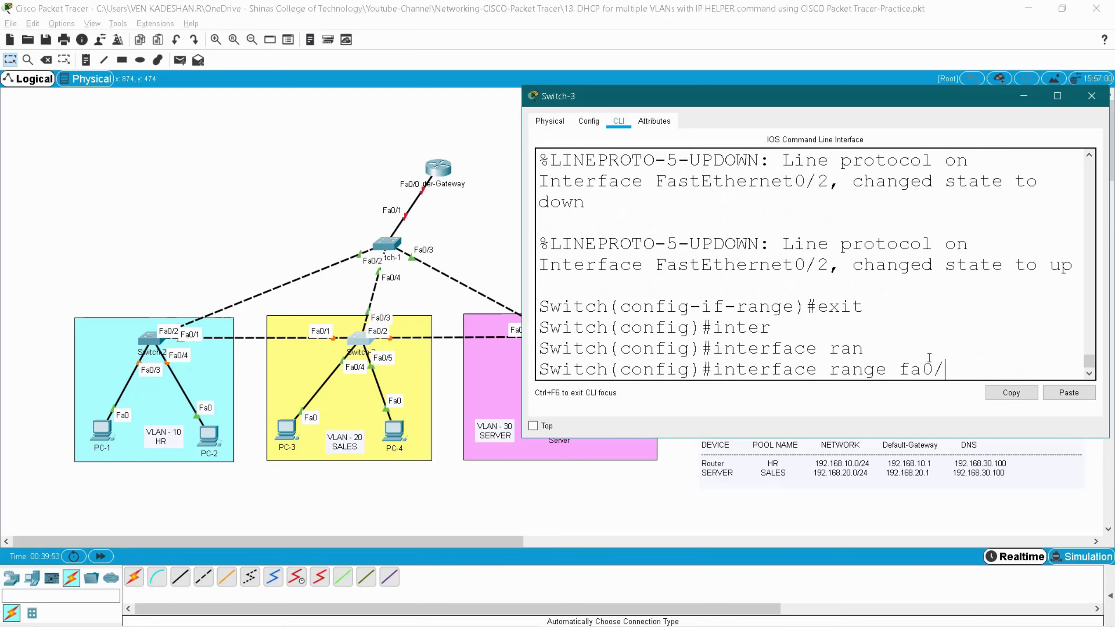
type("/4-5")
key("Return")
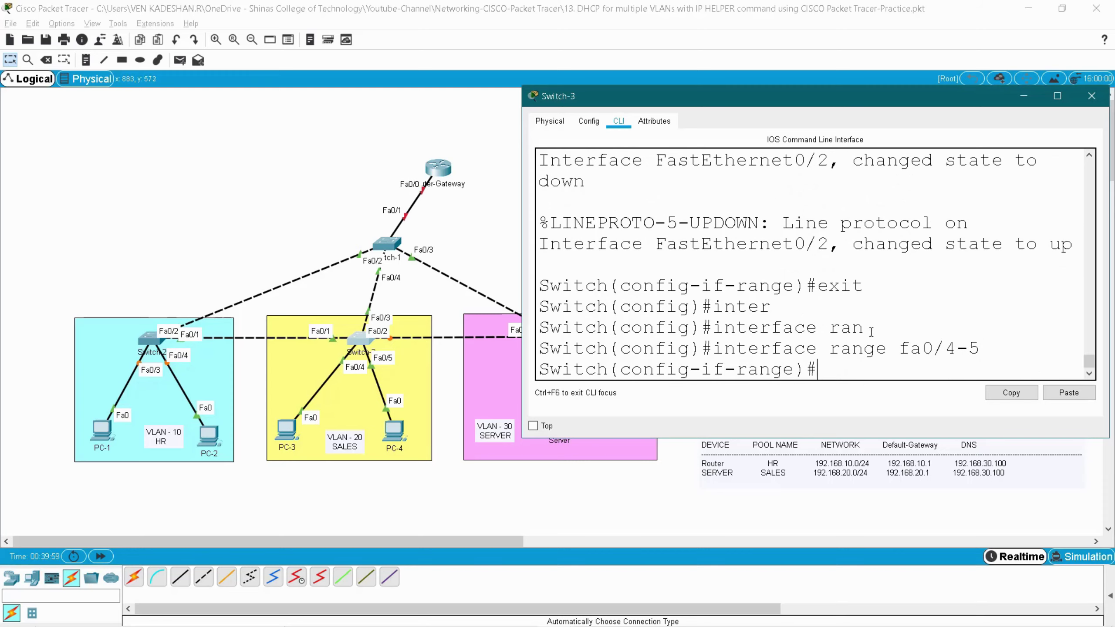
type("sw")
key("Tab")
type("mo")
key("Tab")
type("ac")
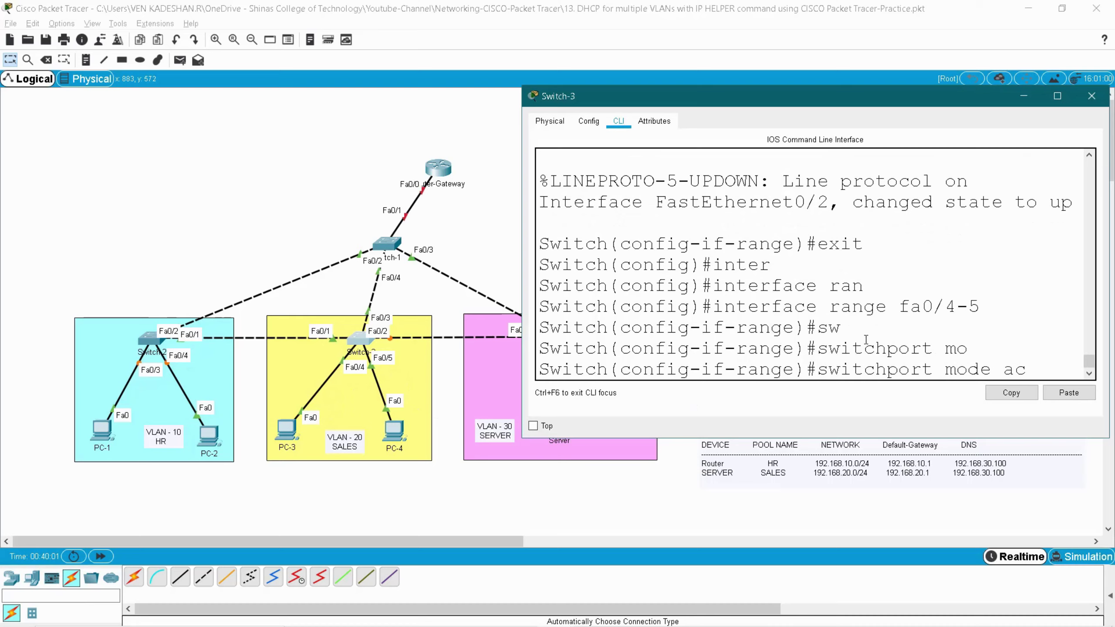
key("Tab")
key("Return")
- Assign ports Fa0/4-5 to access VLAN 20 and return to privileged mode
type("sw")
key("Tab")
type("ac")
key("Tab")
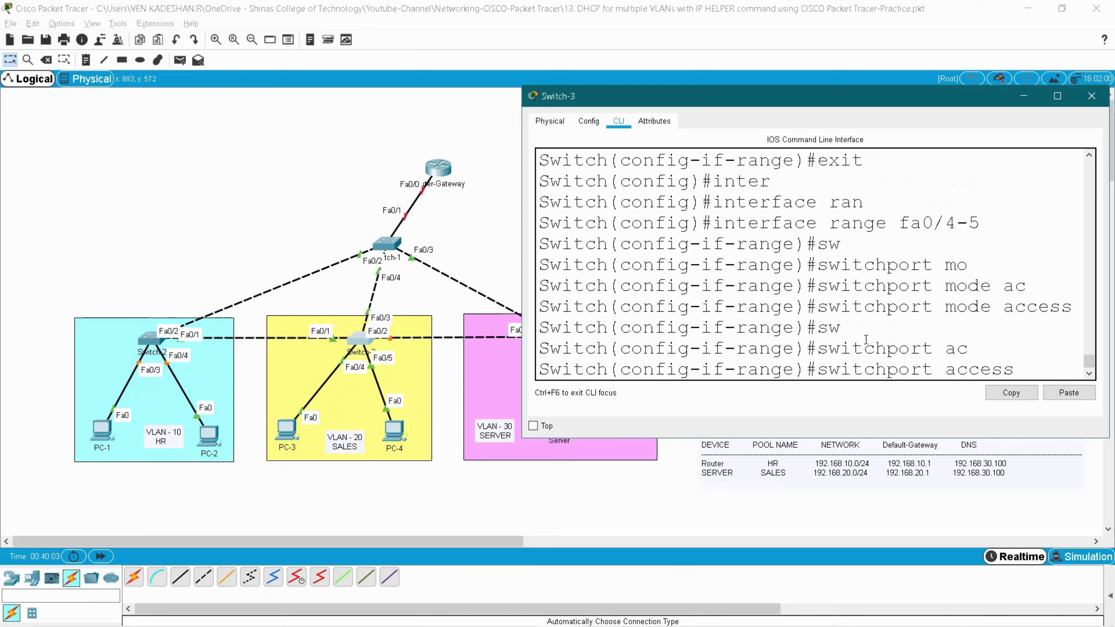
type("vl")
key("Tab")
type("20")
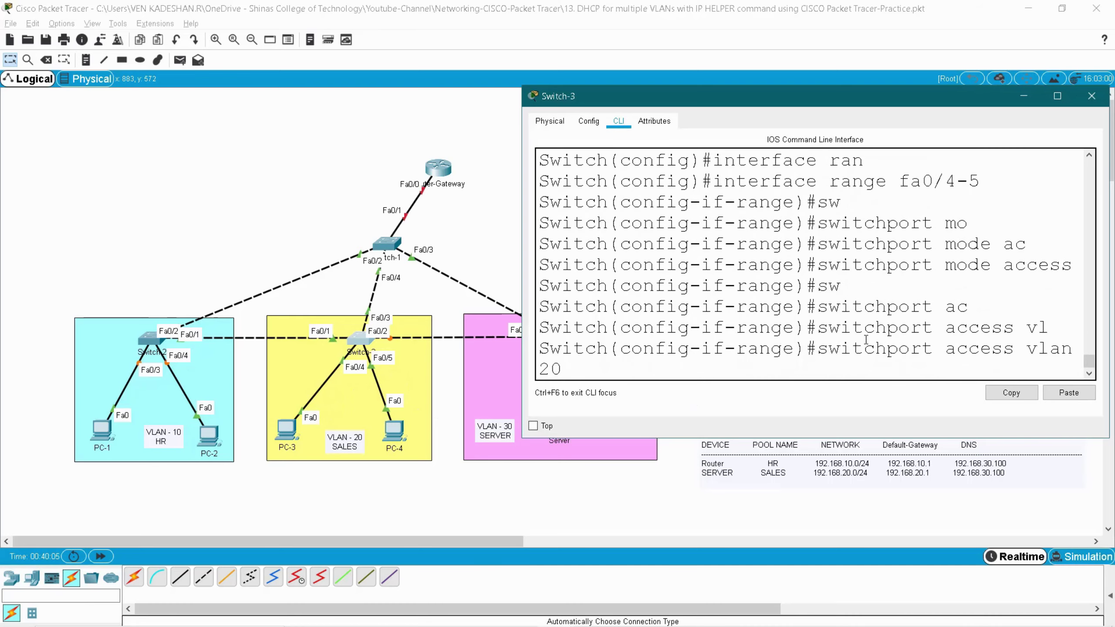
key("Return")
type("end")
key("Return")
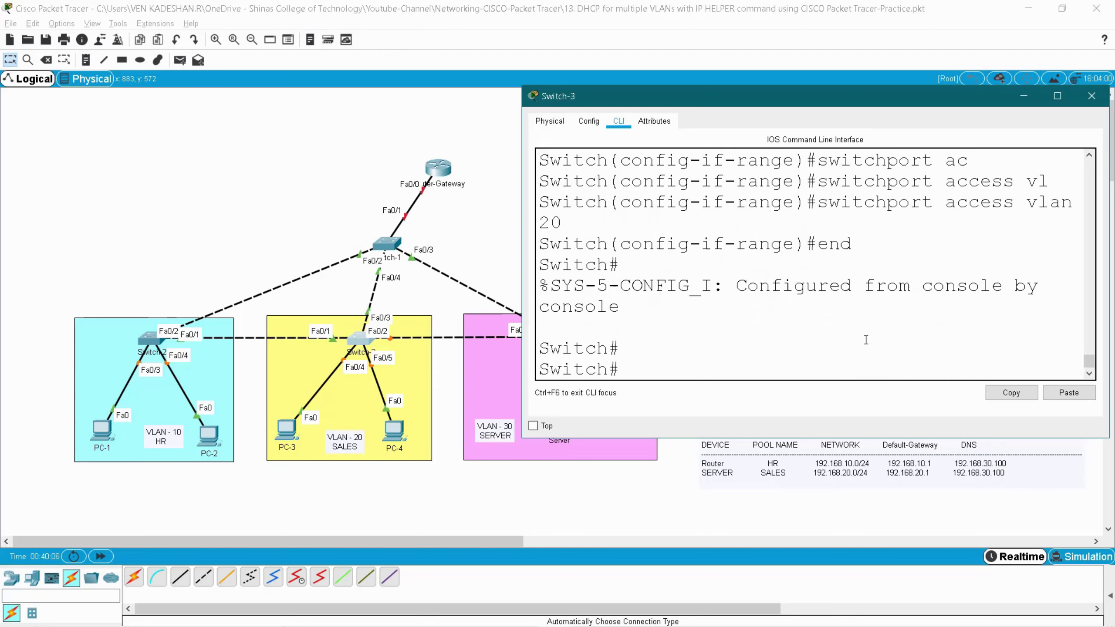
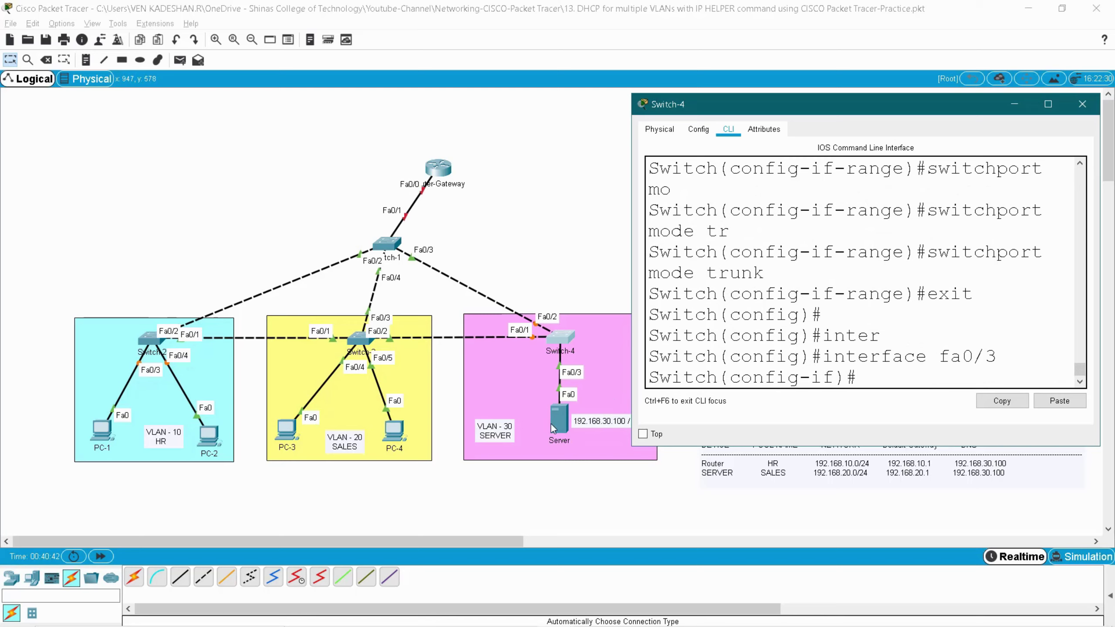
- Make Switch-4's Fa0/3 an access port assigned to VLAN 30
type("sw")
key("Tab")
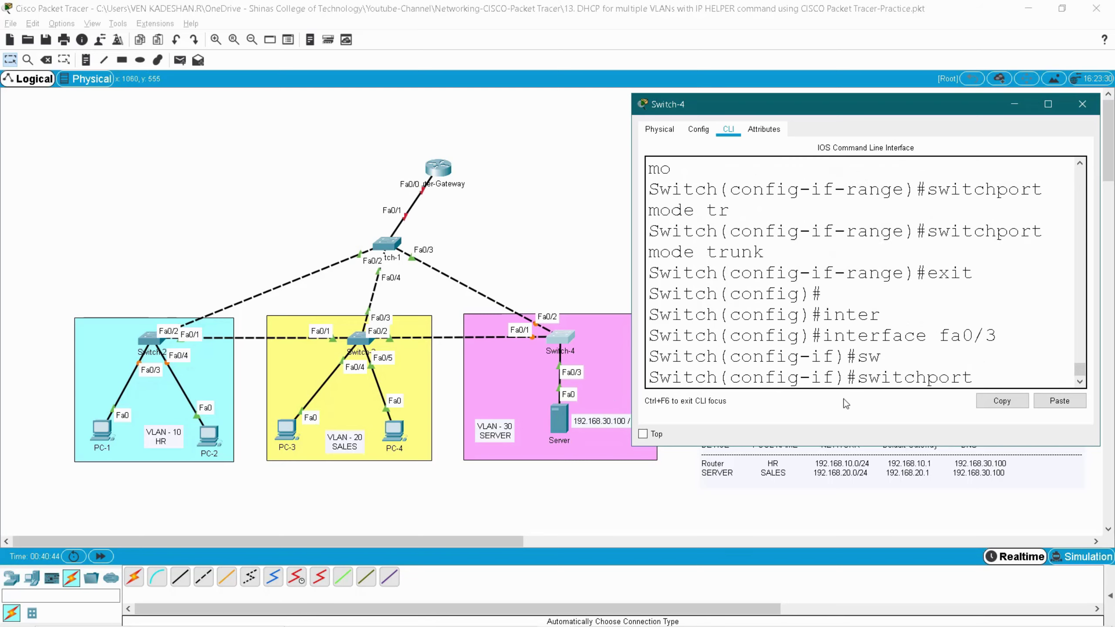
type("mo")
key("Tab")
type("ac")
key("Tab")
key("Return")
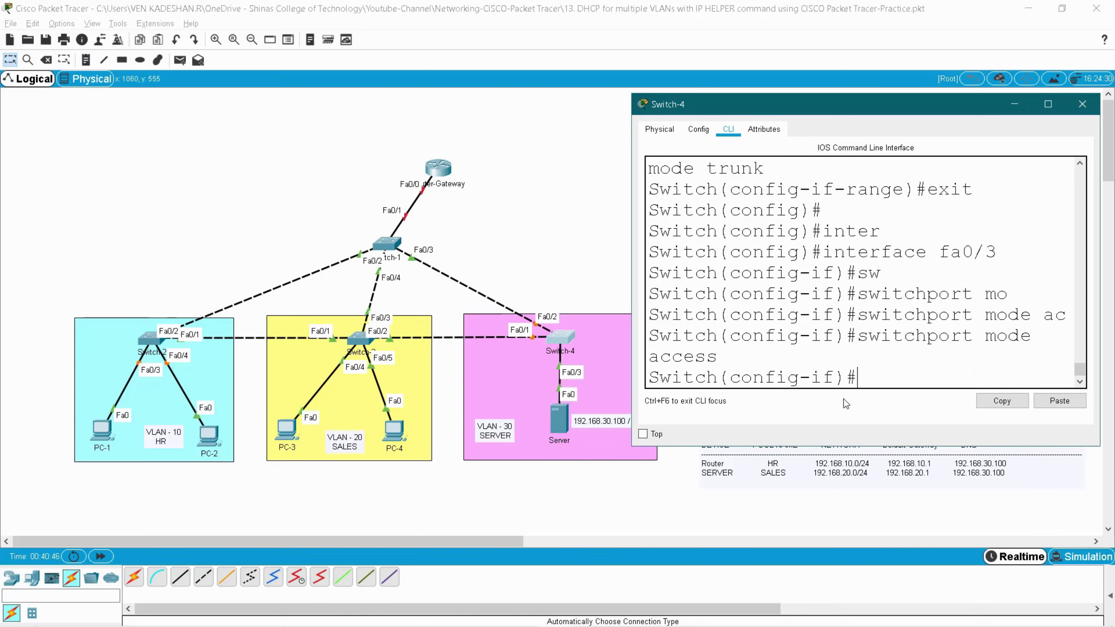
type("sw")
key("Tab")
type("ac")
key("Tab")
type("vl")
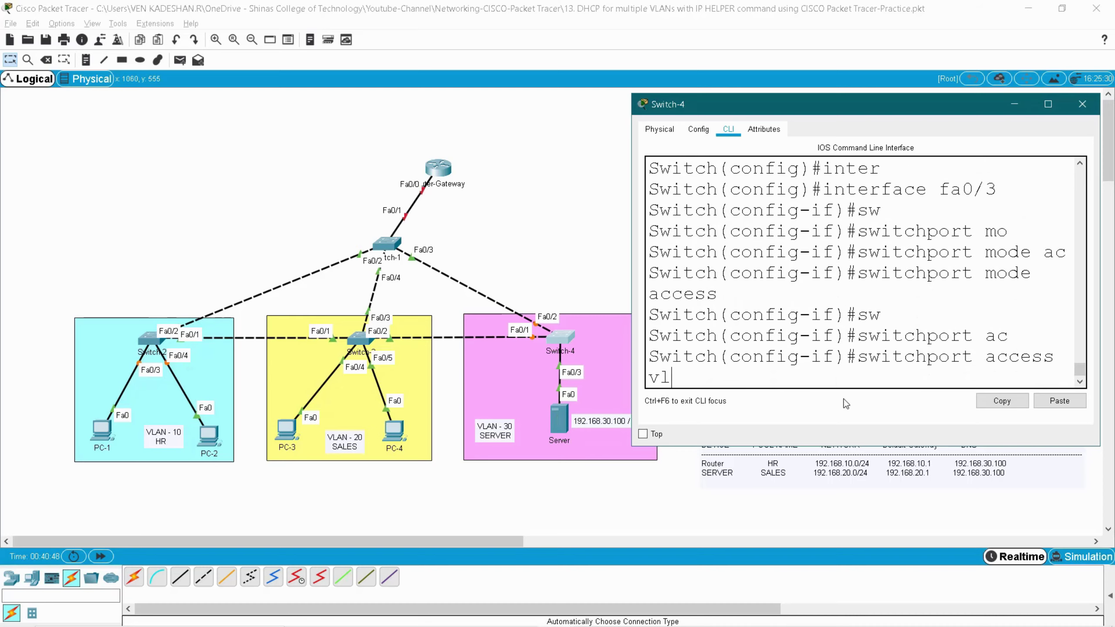
key("Tab")
type("30")
key("Return")
- Leave interface configuration and save the switch configuration with 'do wr'
type("e")
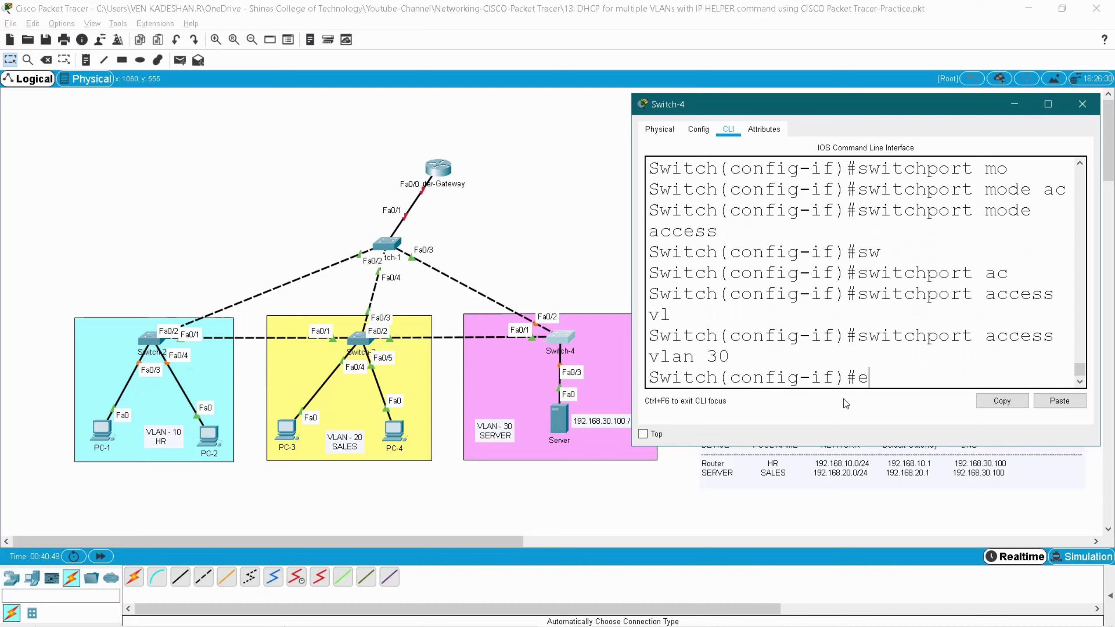
type("xit")
key("Return")
key("Return")
type("do wr")
key("Return")
key("Return")
key("Return")
type("e")
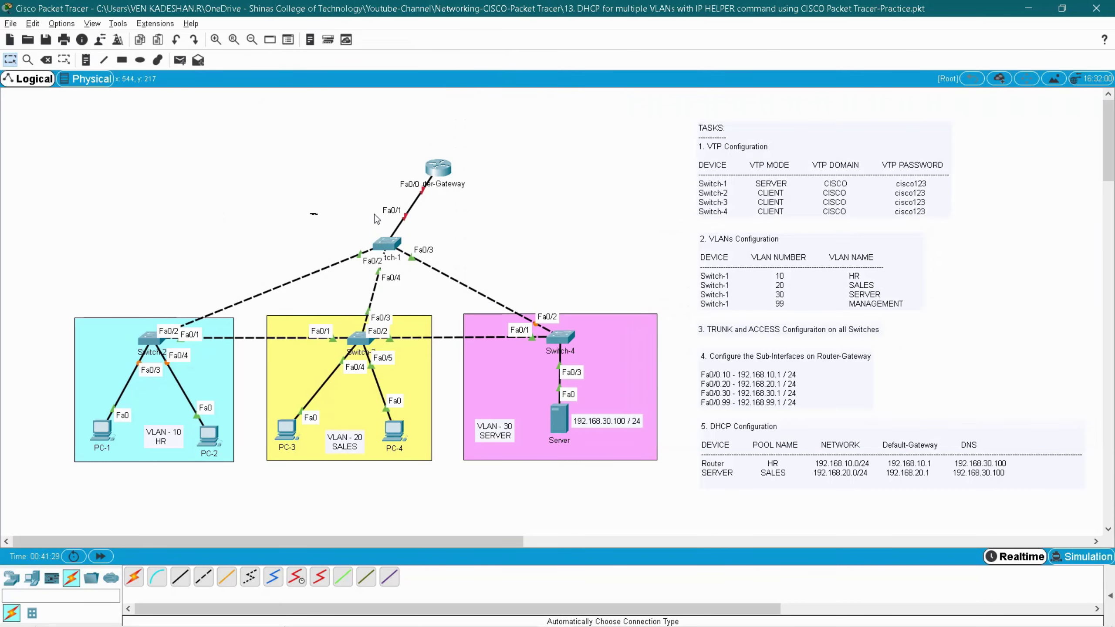
left_click_drag(376, 219, 428, 268)
left_click(154, 340)
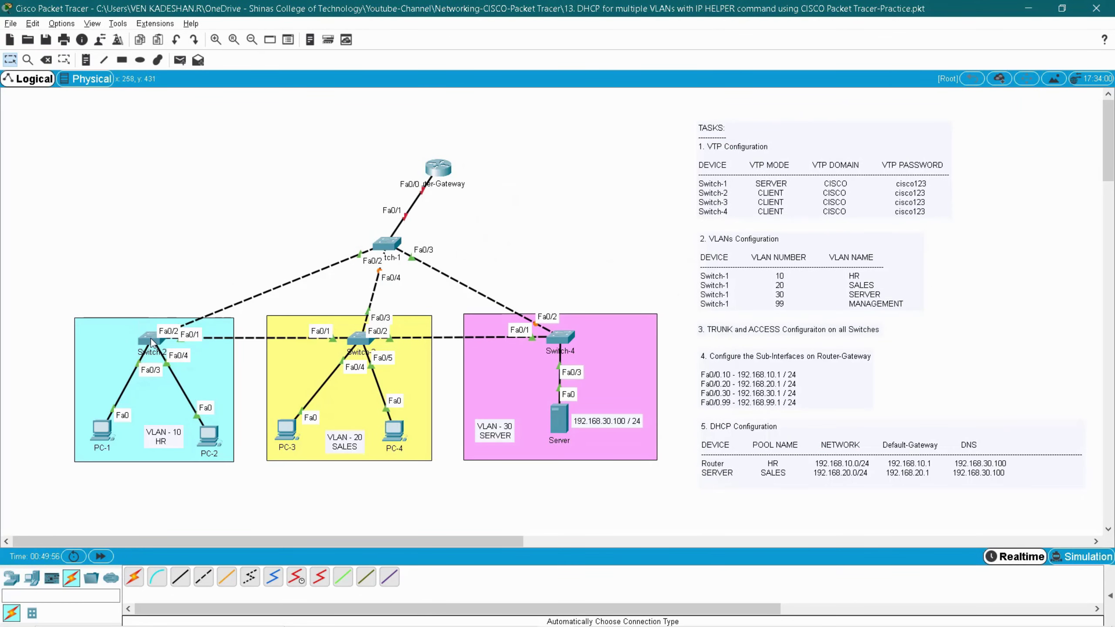
left_click(152, 341)
type("en")
key("Return")
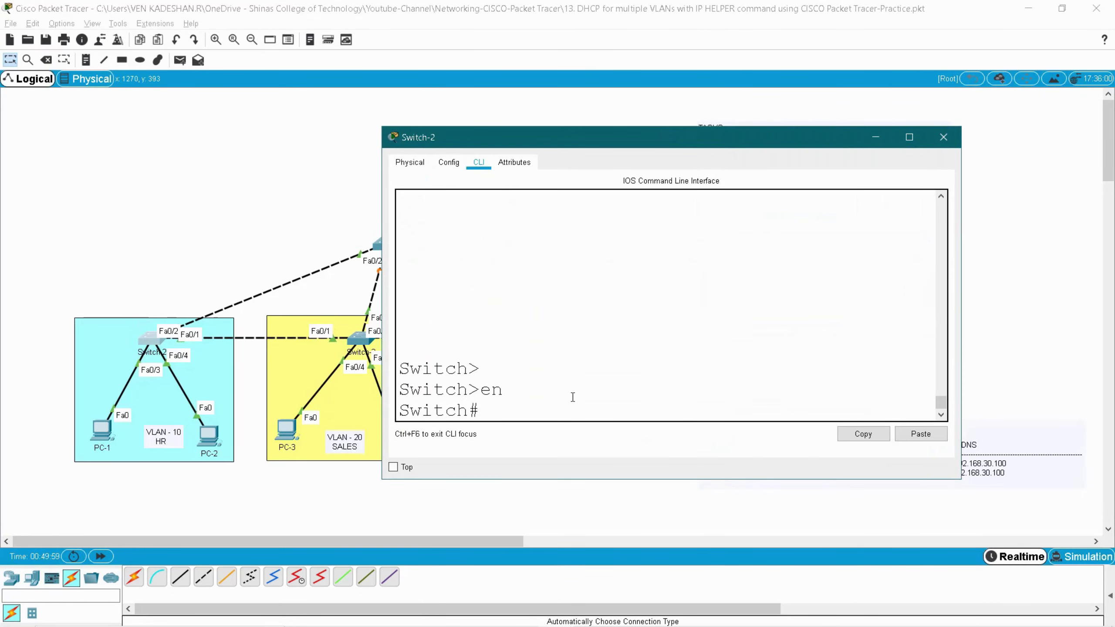
type("sh vl")
key("Tab")
type("brief")
key("Return")
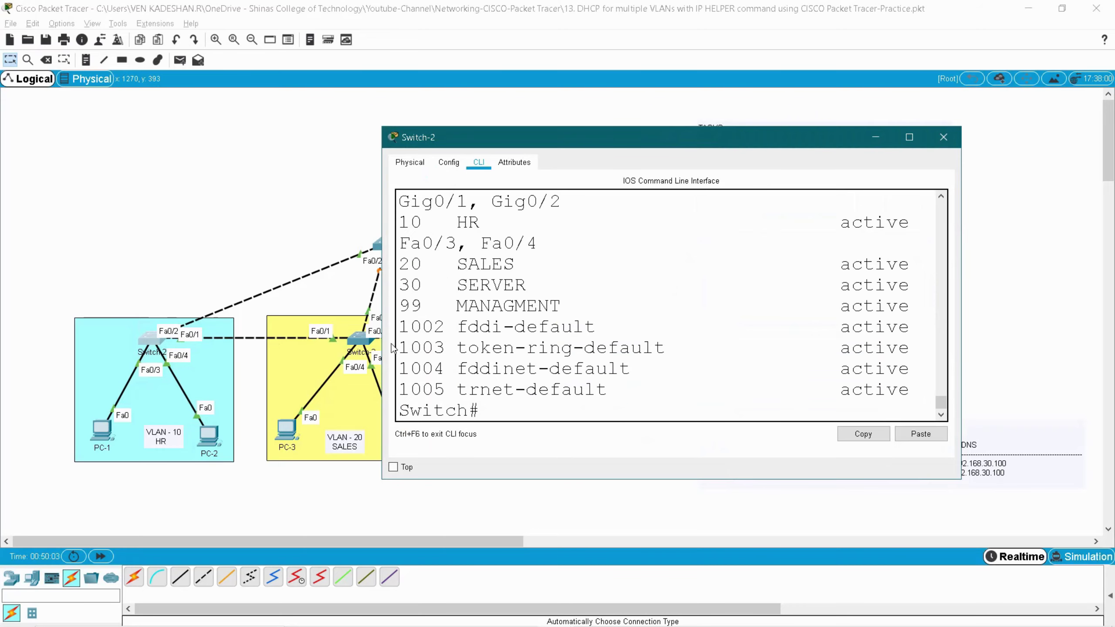
left_click_drag(383, 350, 126, 350)
left_click_drag(141, 239, 676, 309)
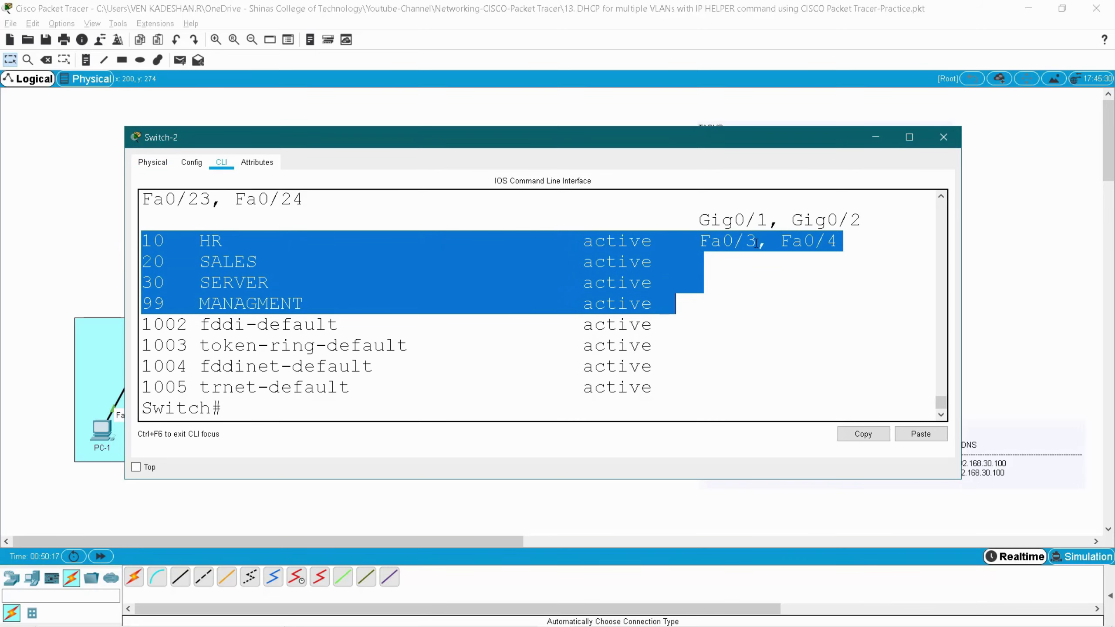
left_click(938, 139)
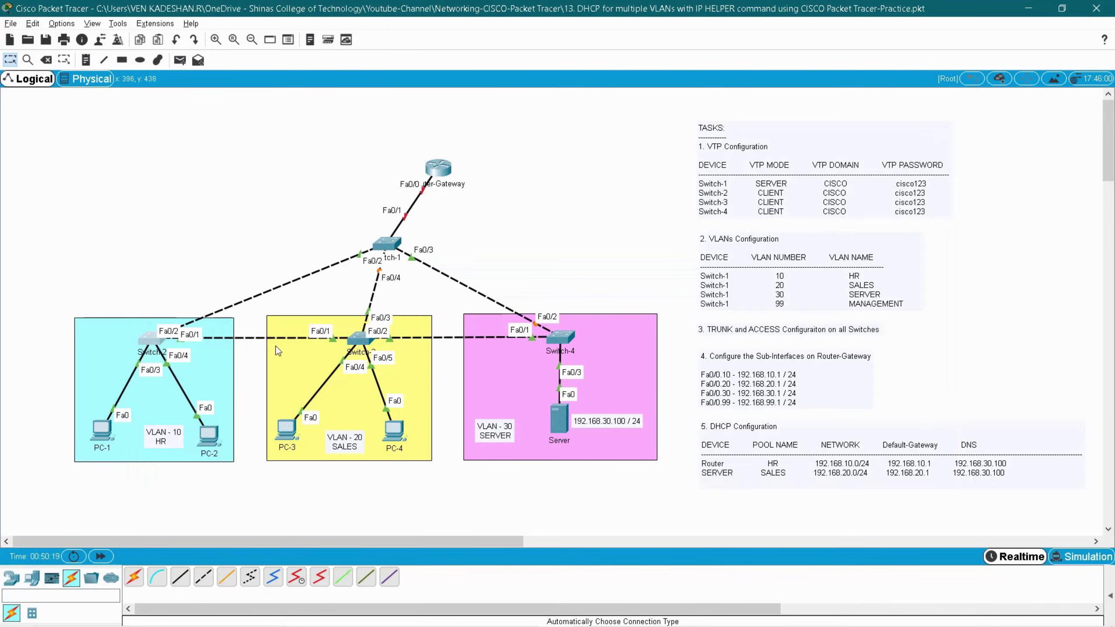
left_click(357, 339)
left_click_drag(733, 298, 1111, 298)
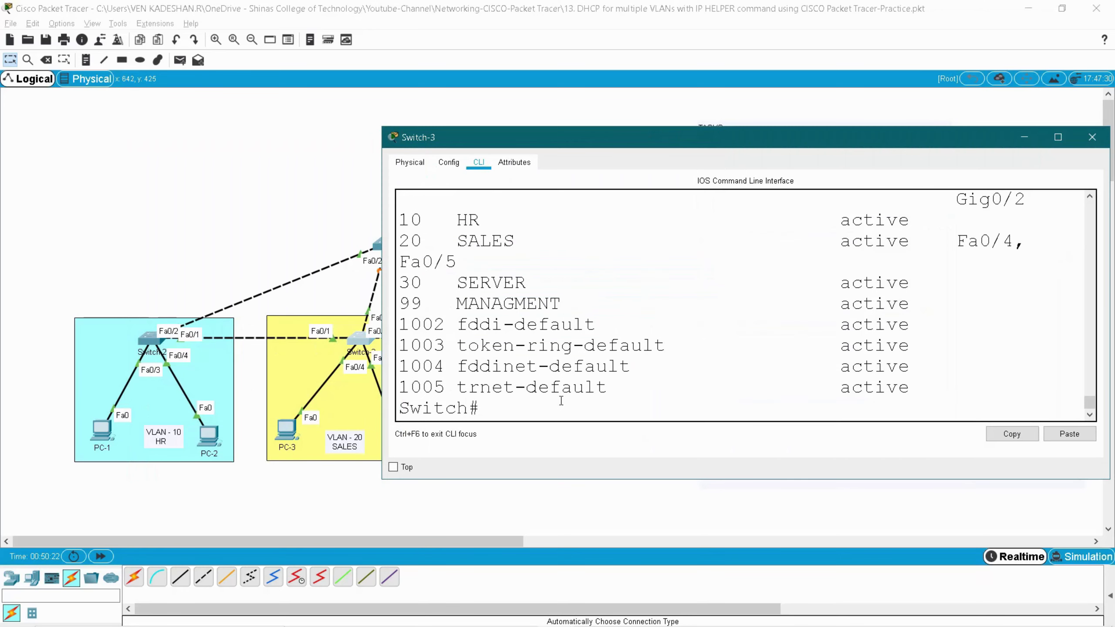
left_click_drag(383, 356, 857, 298)
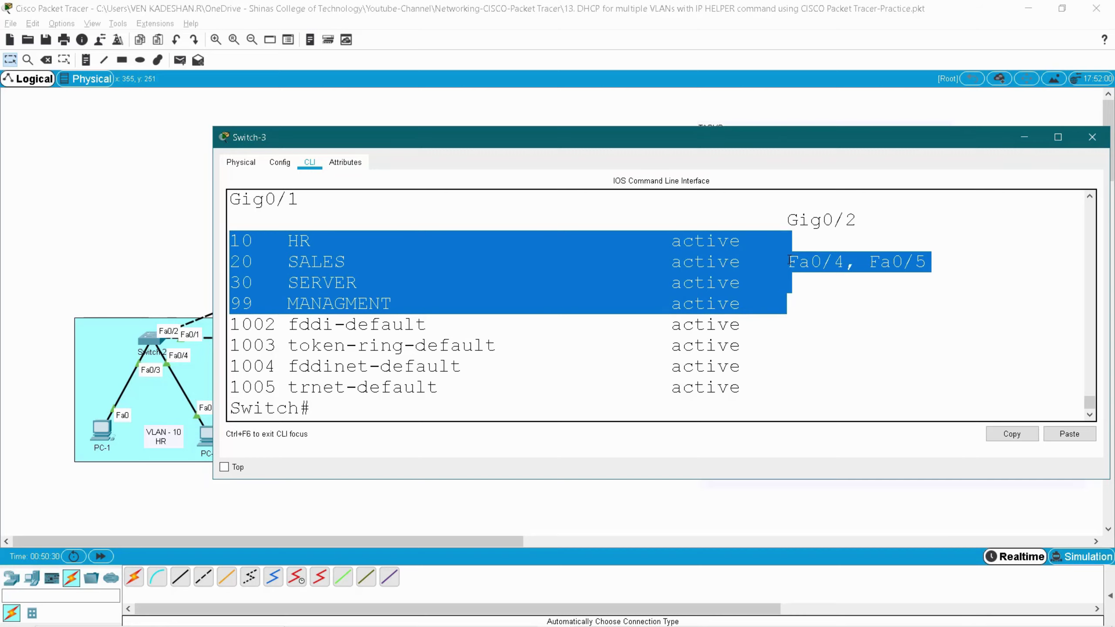
left_click_drag(790, 263, 991, 262)
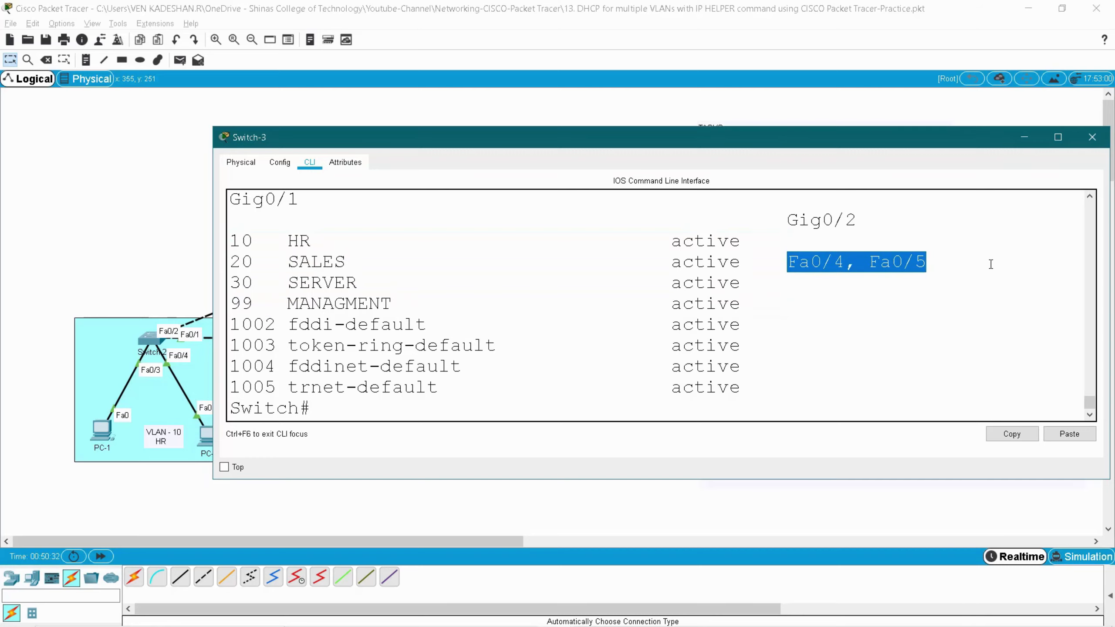
left_click(1092, 138)
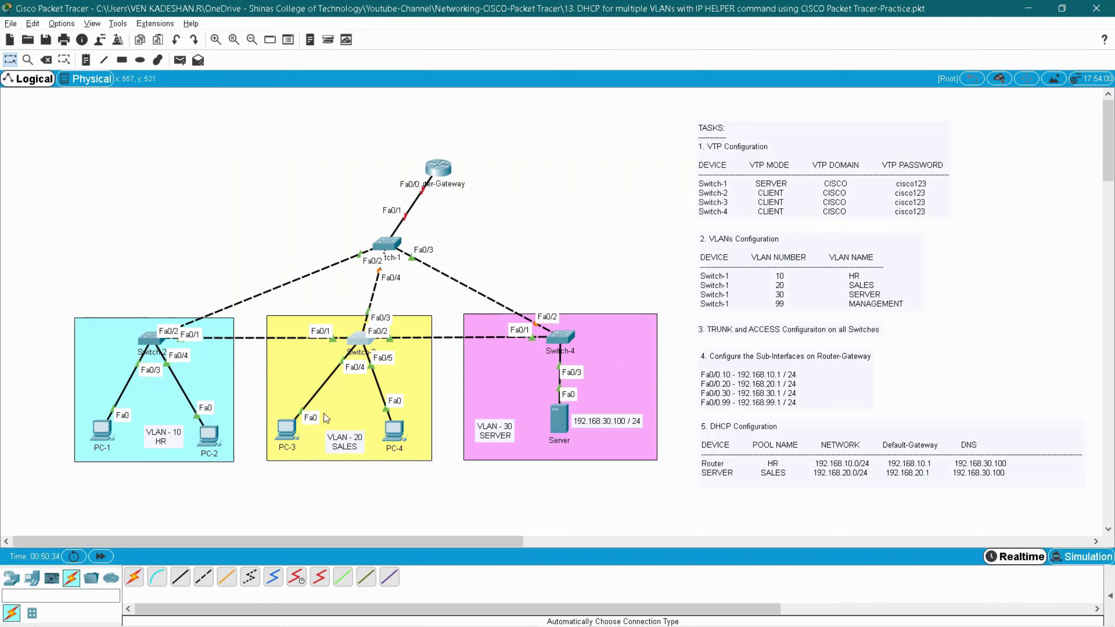
left_click(568, 337)
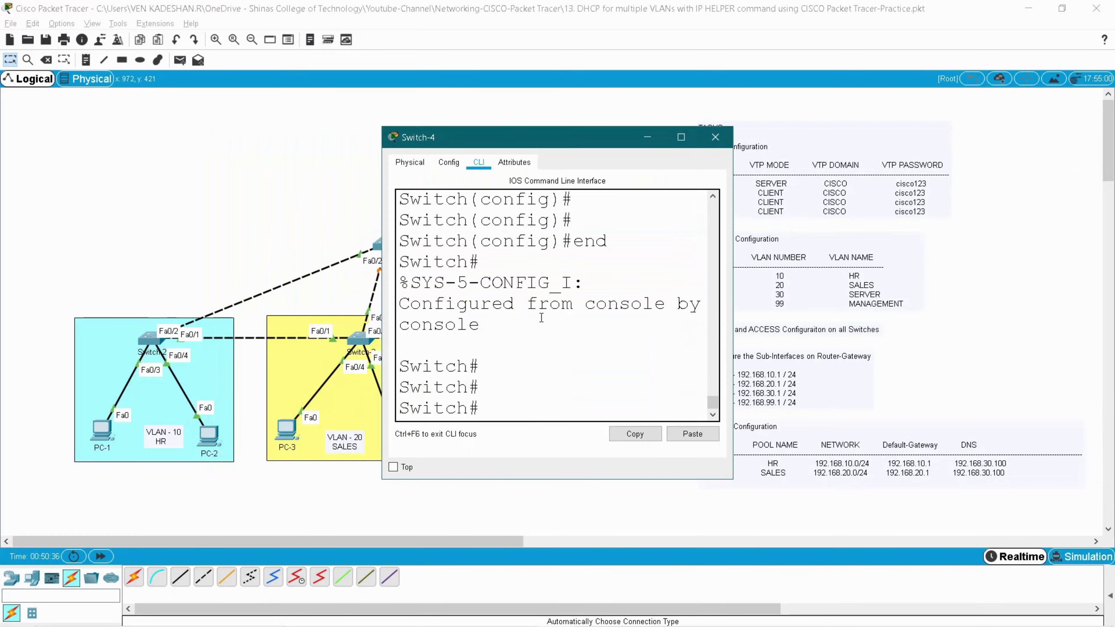
type("sh vl")
key("Tab")
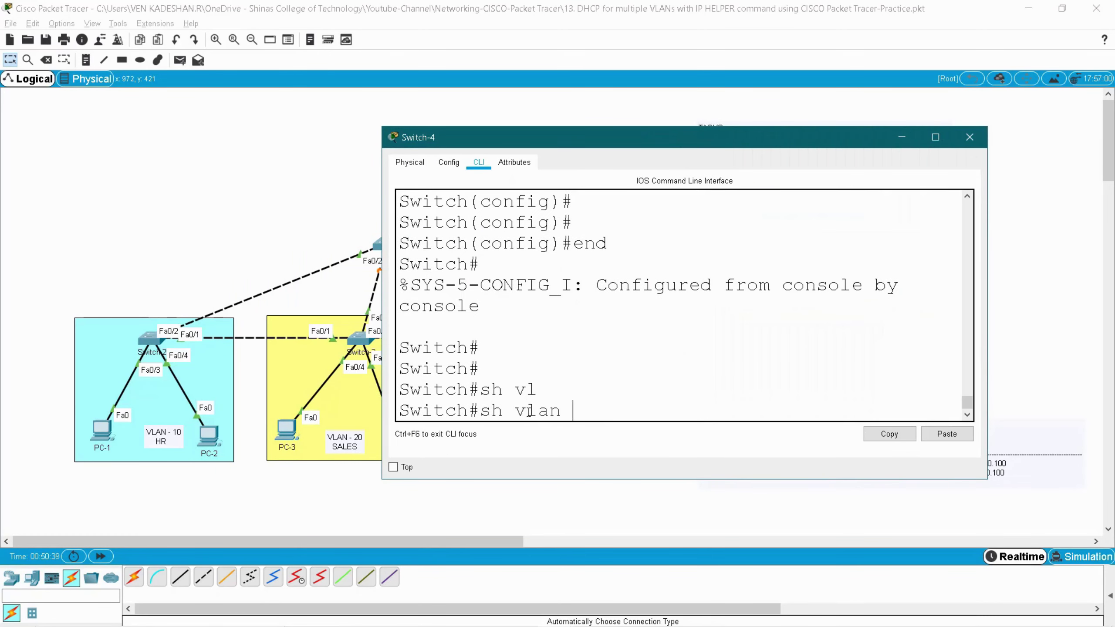
type("br")
key("Return")
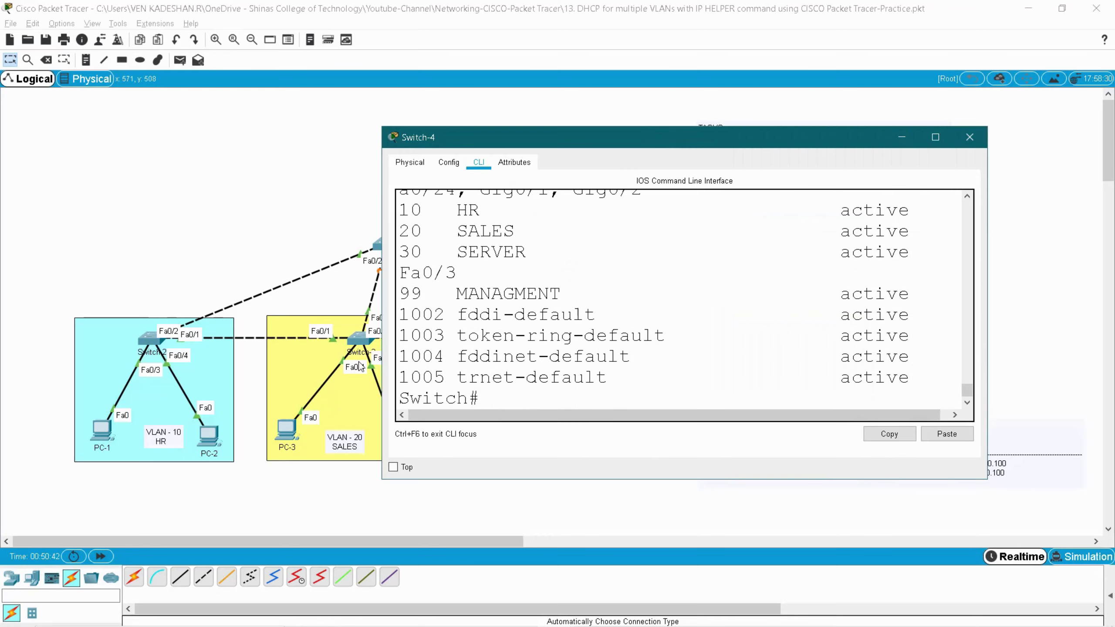
left_click_drag(381, 326, 122, 326)
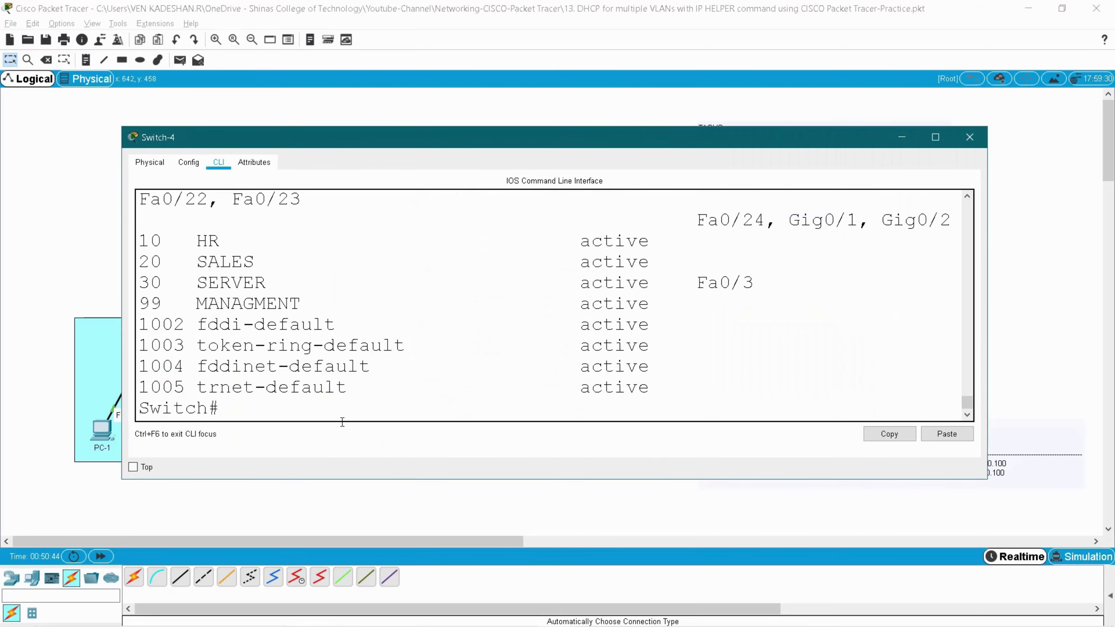
type("sh vt")
key("Tab")
type("st")
key("Tab")
key("Return")
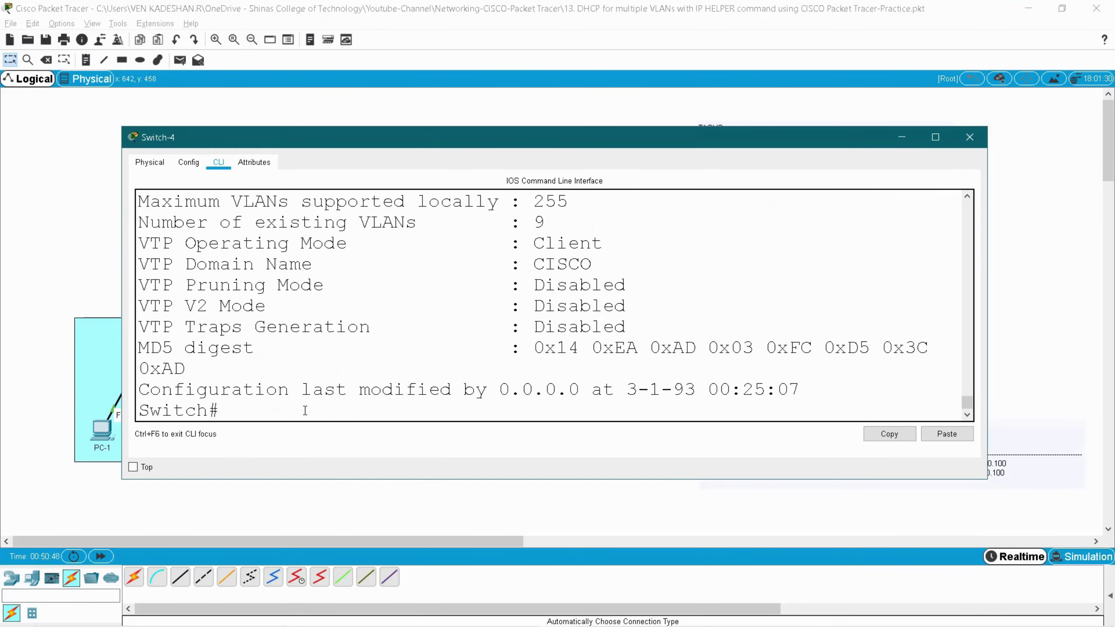
scroll(573, 214, "up", 2)
left_click_drag(570, 317, 395, 298)
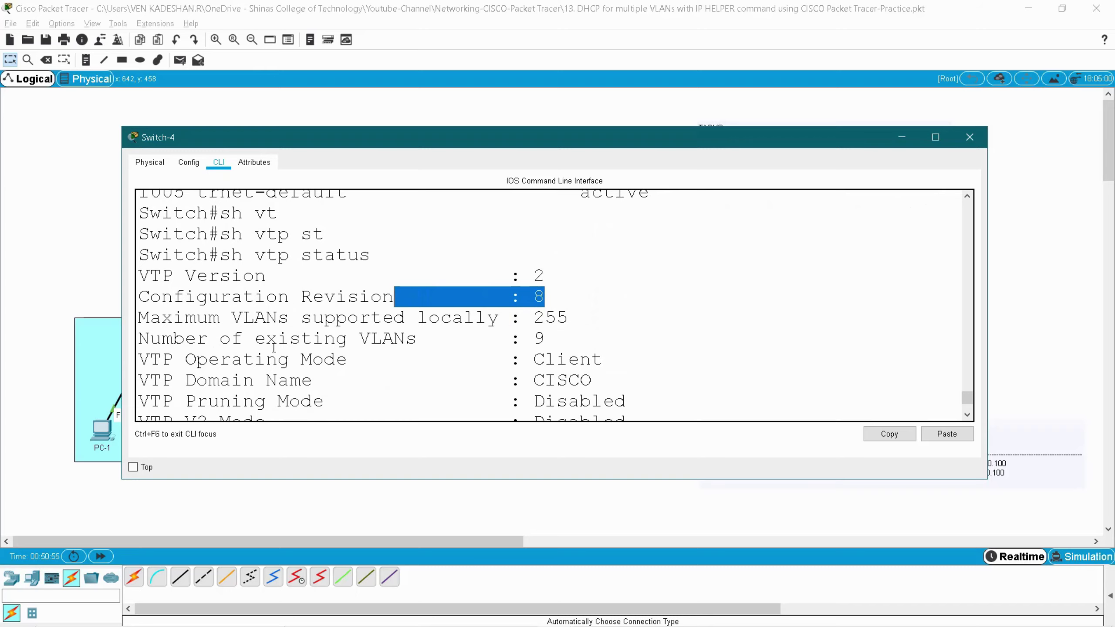
left_click_drag(566, 339, 440, 340)
left_click_drag(544, 338, 505, 339)
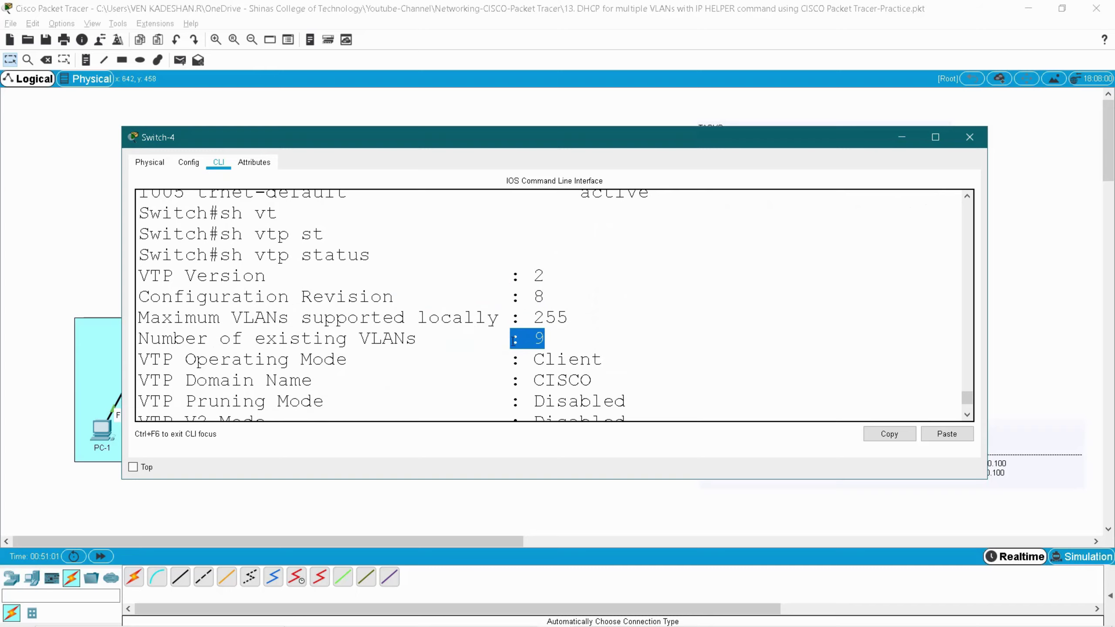
scroll(584, 337, "up", 10)
scroll(583, 337, "down", 10)
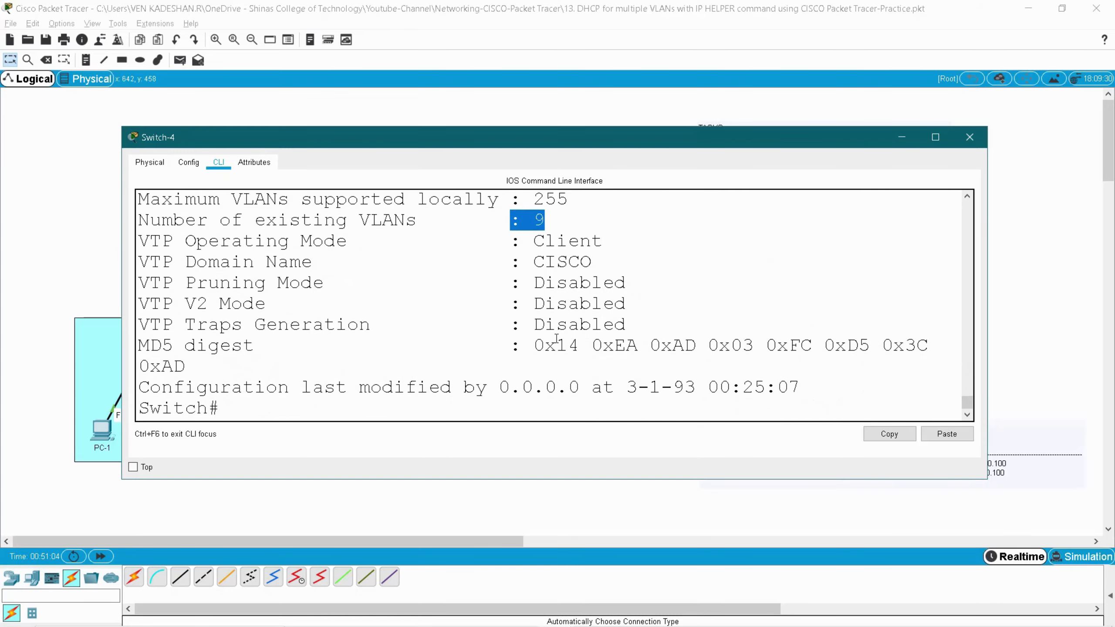
scroll(542, 283, "up", 2)
left_click_drag(545, 338, 156, 338)
left_click(401, 344)
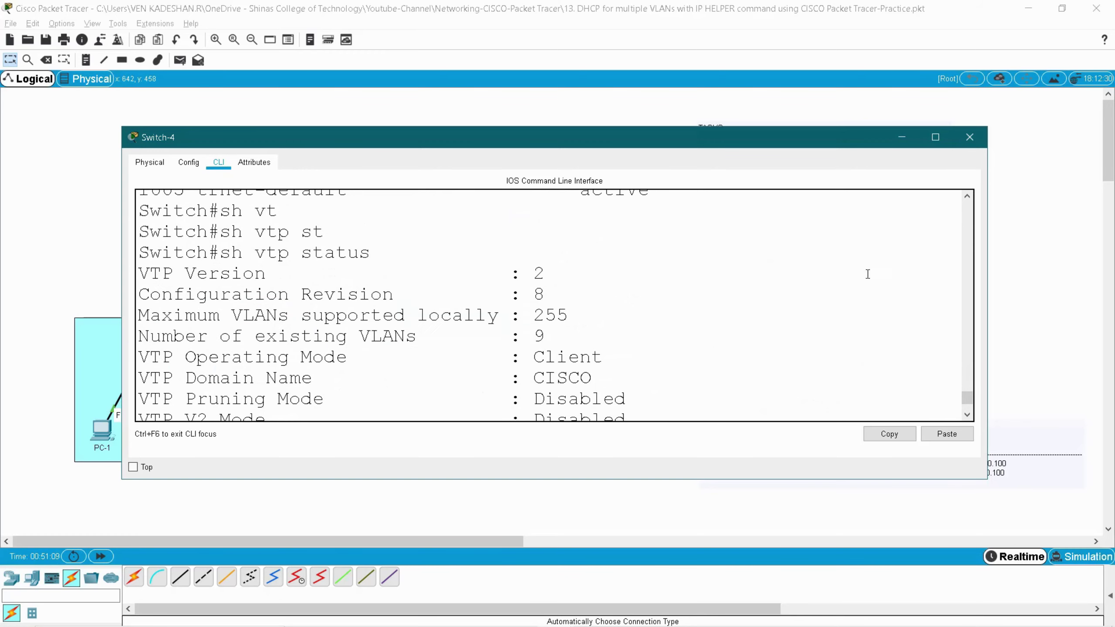
left_click(970, 138)
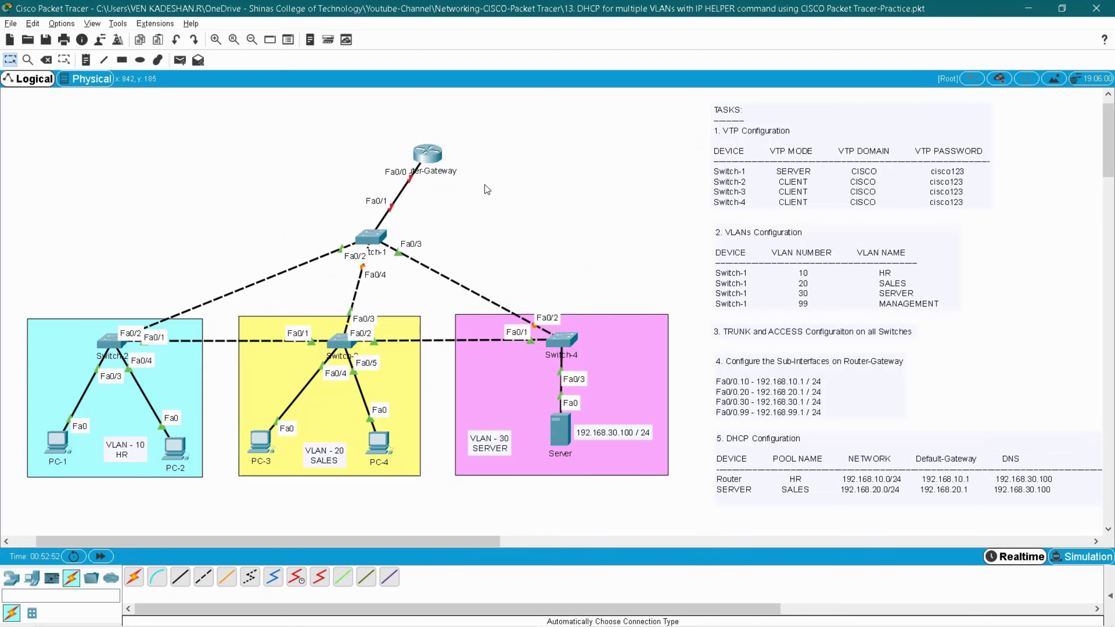
left_click_drag(486, 185, 350, 118)
left_click_drag(372, 157, 417, 189)
left_click_drag(445, 186, 373, 151)
left_click(354, 148)
- Open the Router-Gateway CLI and enter global configuration mode
left_click(428, 154)
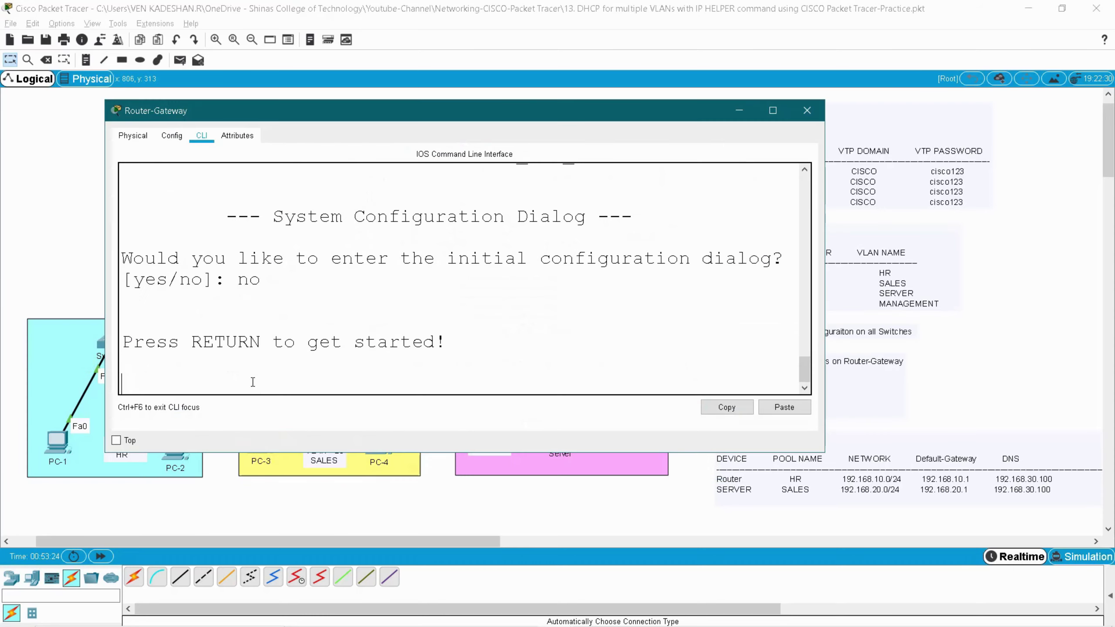
key("Return")
key("Return")
type("en")
key("Return")
type("conf t")
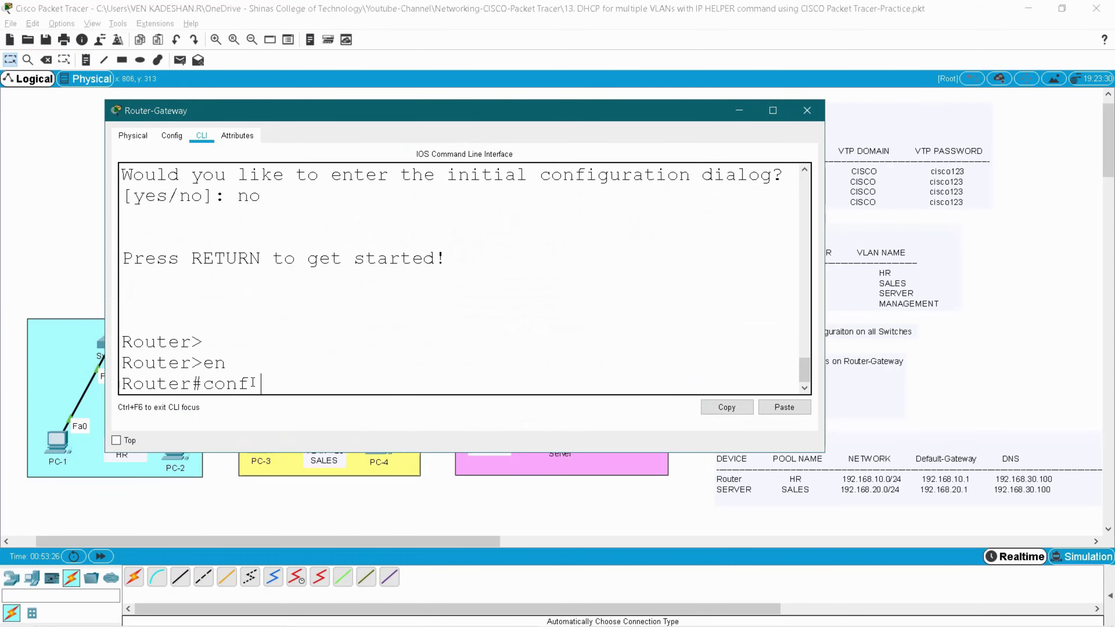
key("Return")
key("Return")
- Bring up interface FastEthernet0/0 with 'no shutdown'
key("Return")
type("inter")
key("Tab")
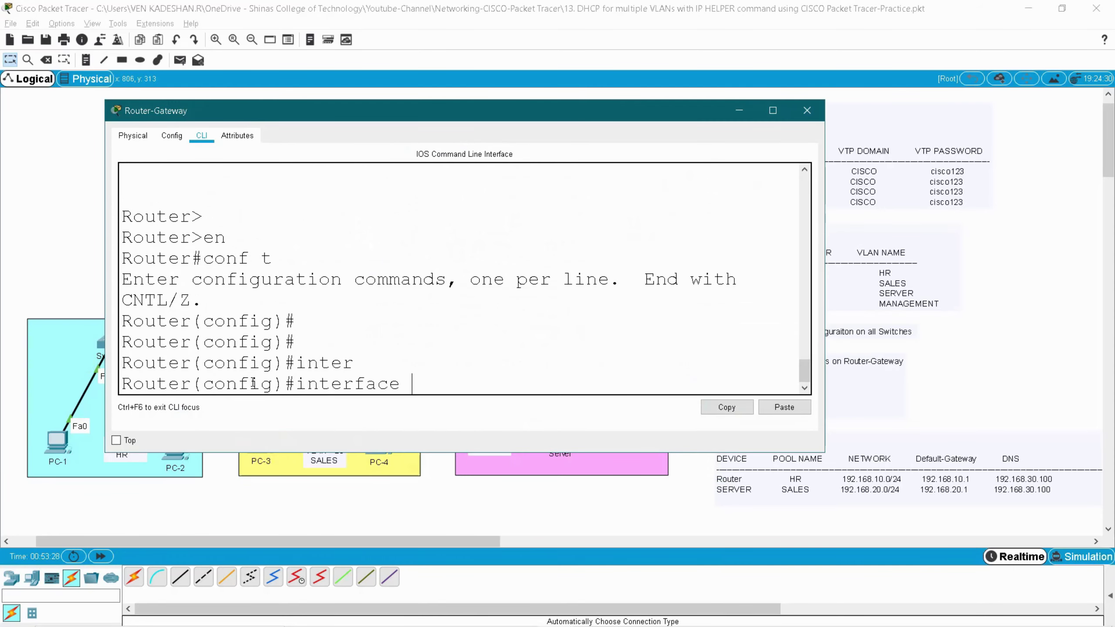
type("d")
key("BackSpace")
type("fa0/0")
key("Return")
type("no sh")
key("Tab")
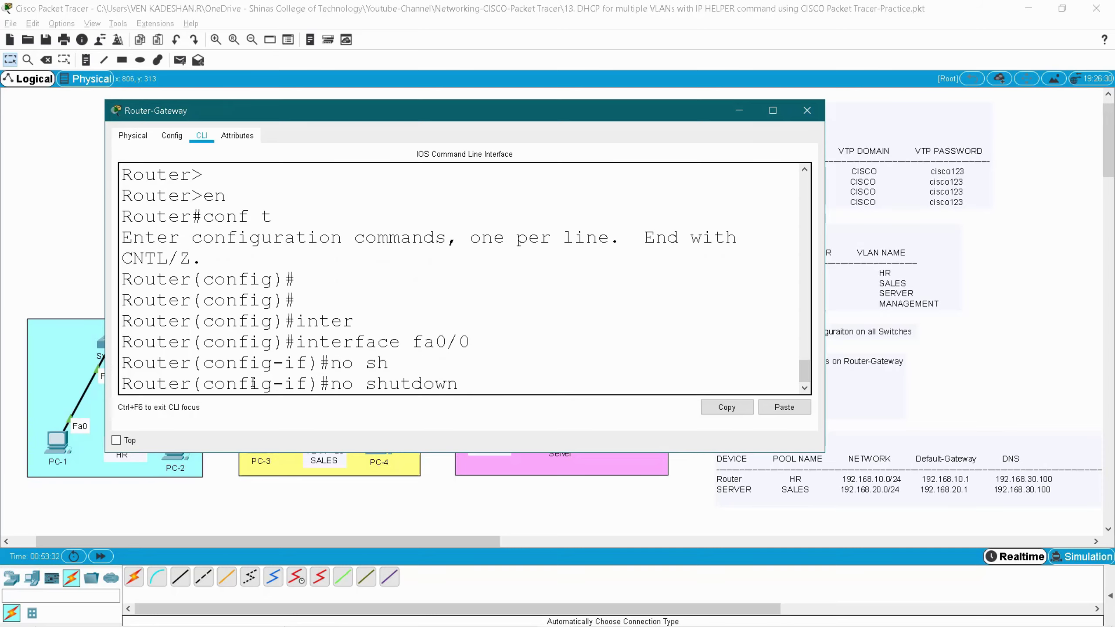
key("Return")
key("Return")
key("Return")
key("Return")
- Create sub-interface Fa0/0.10 and enter ip address 192.168.10.1 255.255.255.0
type("interface")
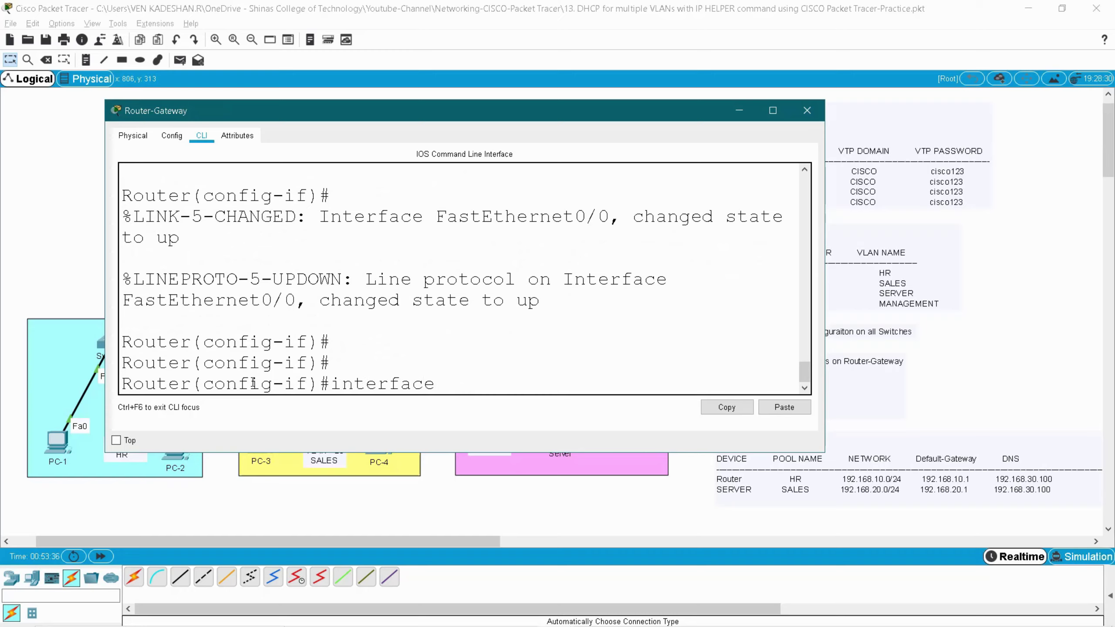
type(" fa0/0")
left_click_drag(496, 384, 556, 384)
key("Return")
type("ip a")
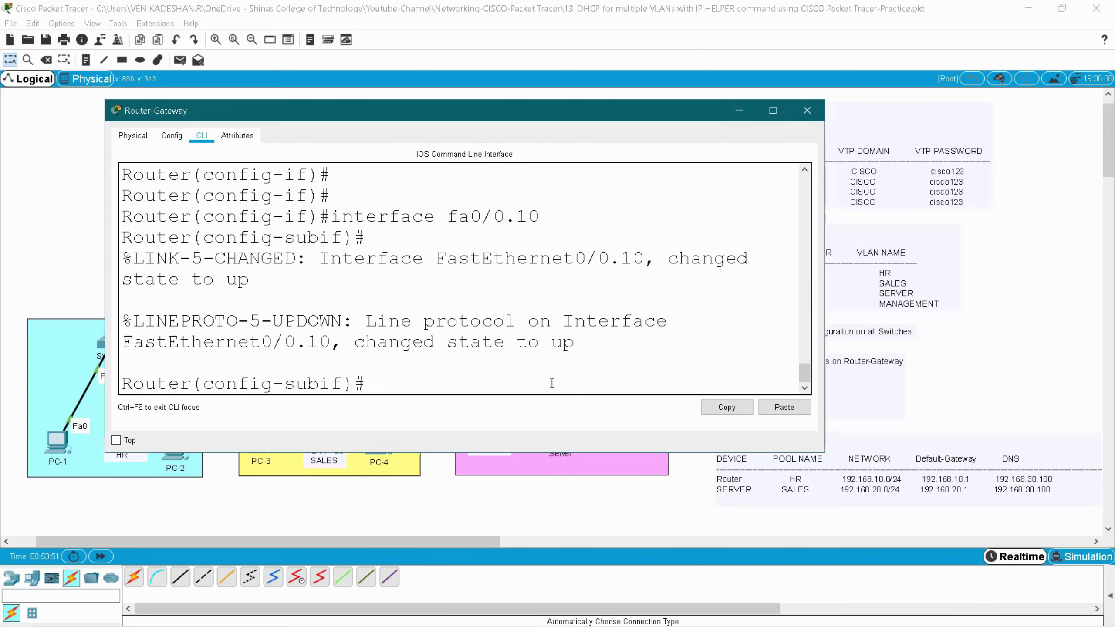
type("dd")
key("Tab")
type("19")
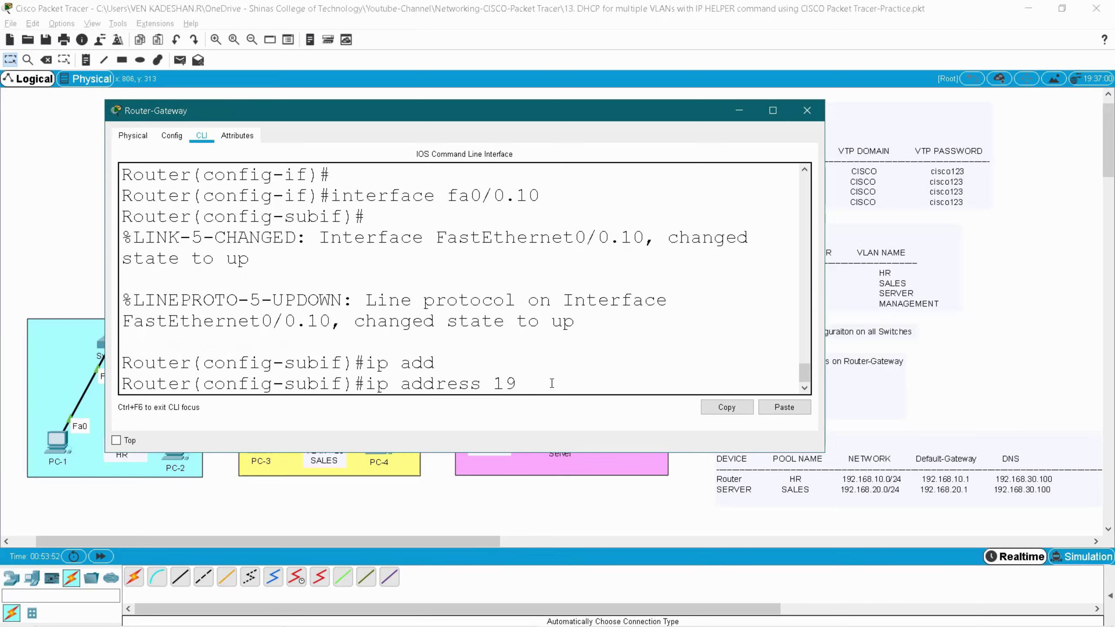
type("2.168.10.1 255.2")
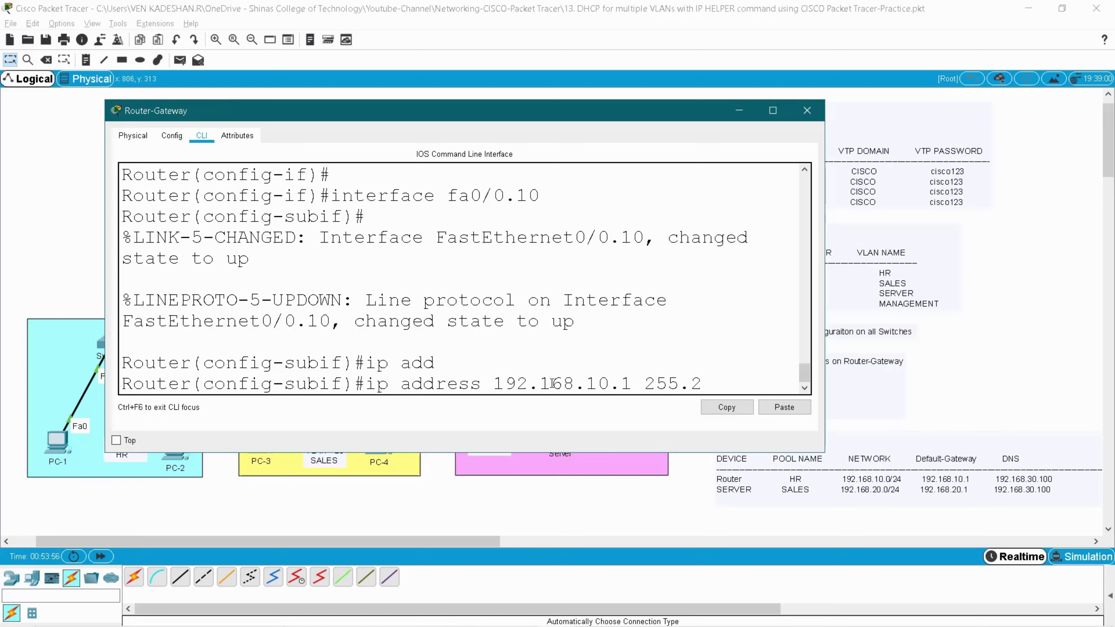
type("55.255.0")
key("Return")
- Highlight the error saying the address requires IEEE 802.1Q encapsulation first
left_click_drag(492, 116, 423, 112)
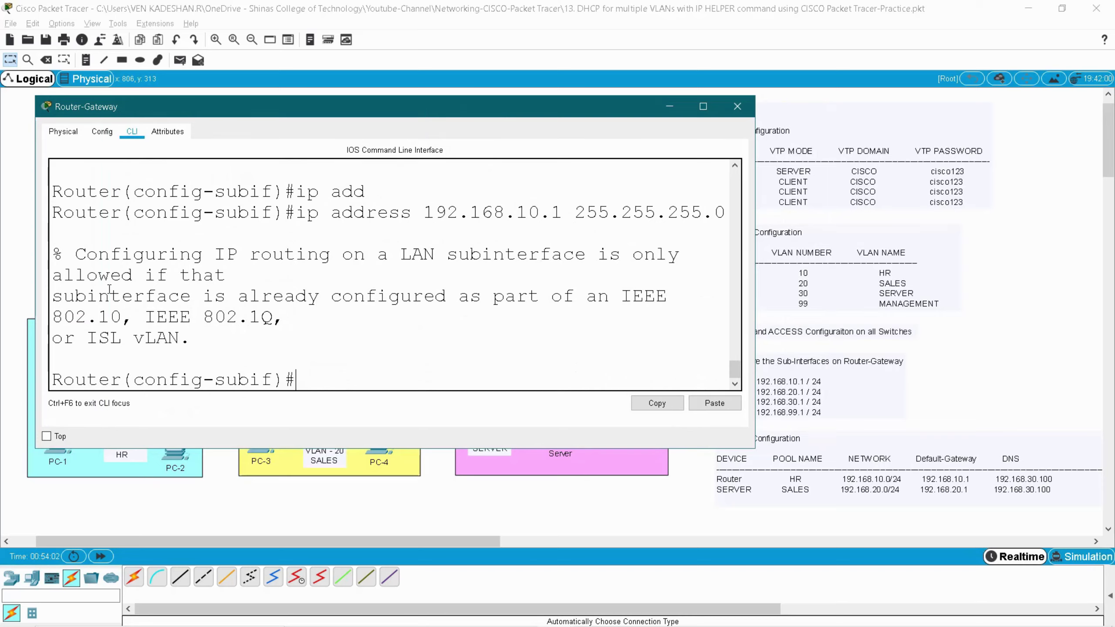
left_click_drag(54, 316, 275, 310)
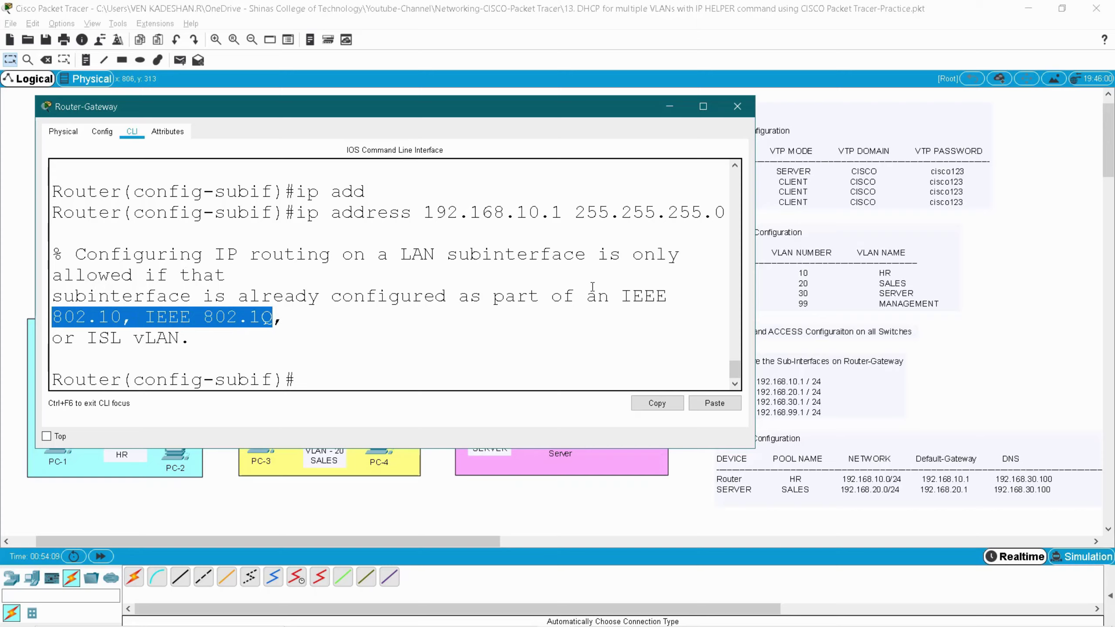
double_click(638, 295)
left_click_drag(238, 317, 267, 317)
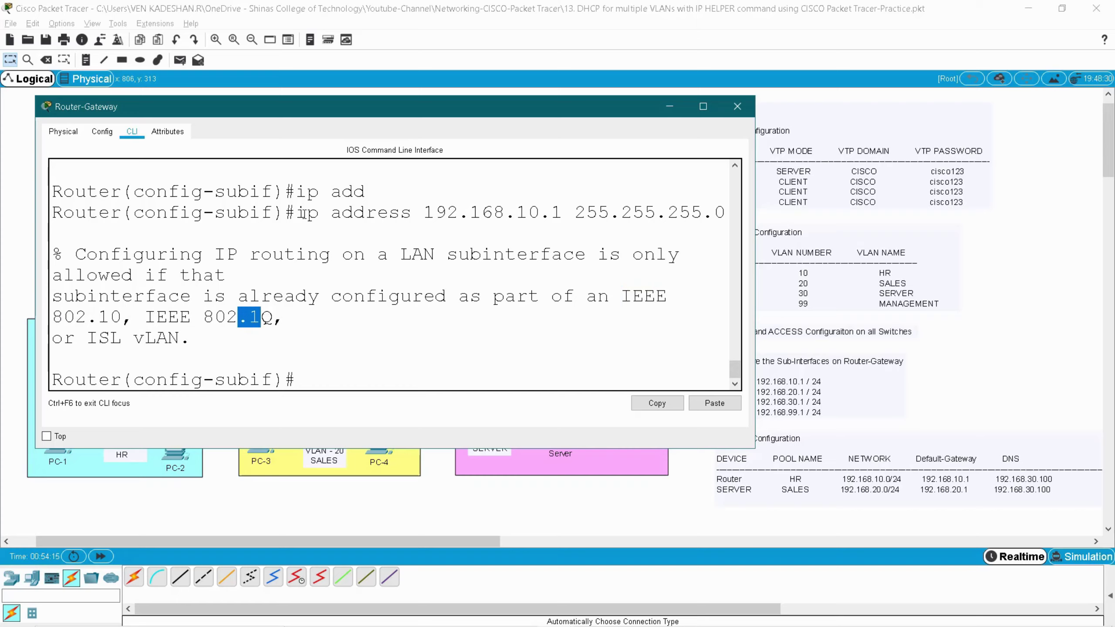
left_click_drag(301, 214, 459, 214)
left_click(342, 378)
- Set encapsulation dot1Q 10 on Fa0/0.10 and apply address 192.168.10.1/24
type("en")
key("Tab")
type("do")
key("Tab")
type("1")
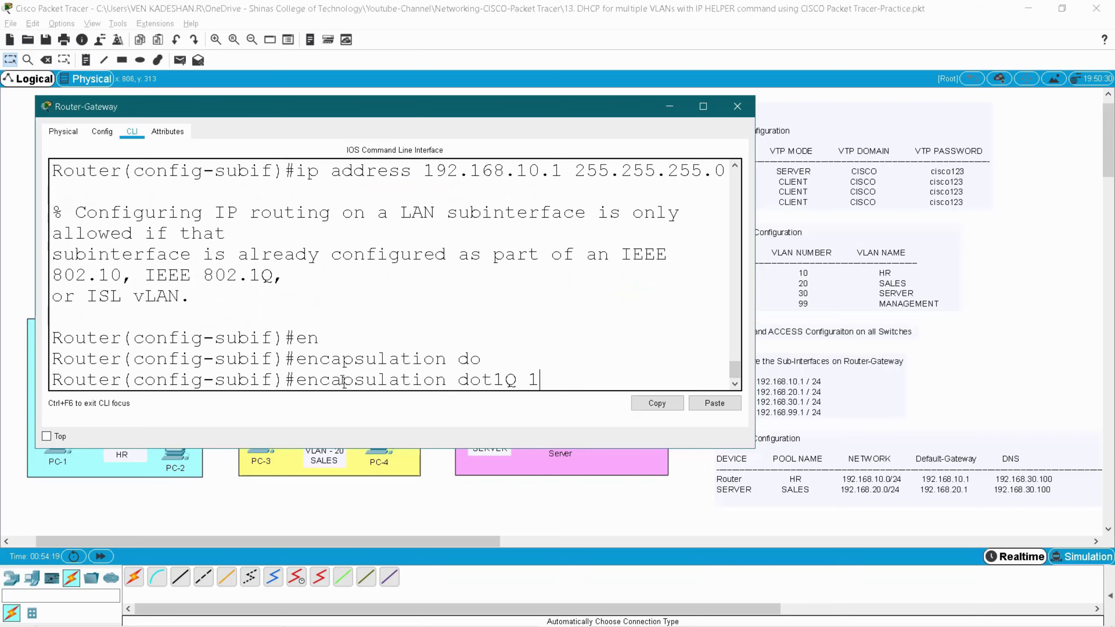
type("0")
key("Return")
key("Up")
key("Up")
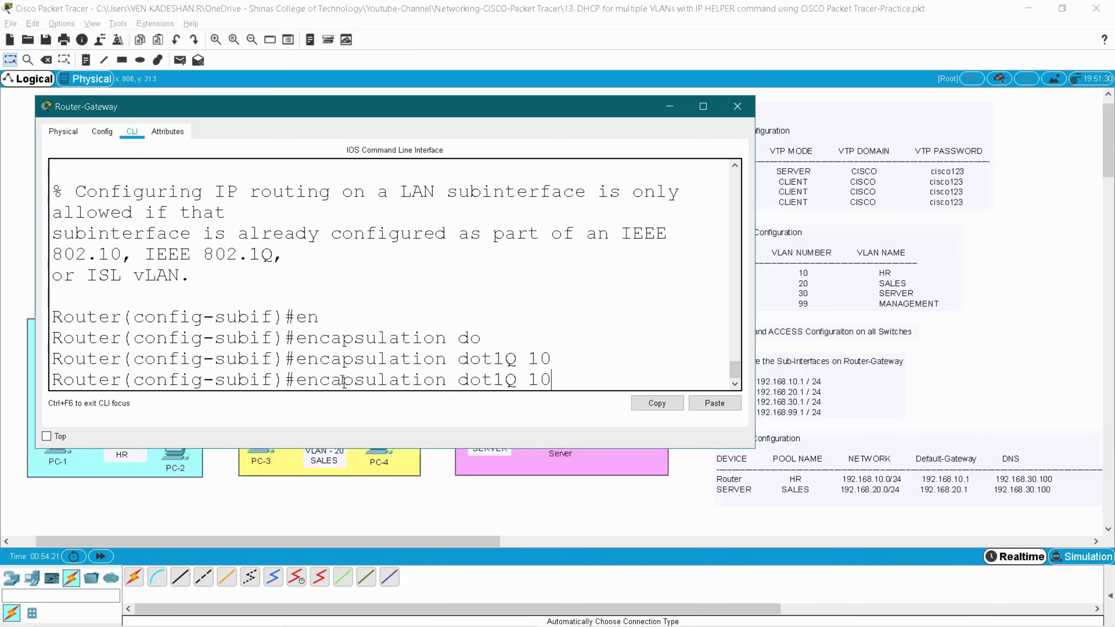
key("Return")
- Configure sub-interface Fa0/0.20 with dot1Q 20 and address 192.168.20.1/24
key("Up")
key("Up")
key("BackSpace")
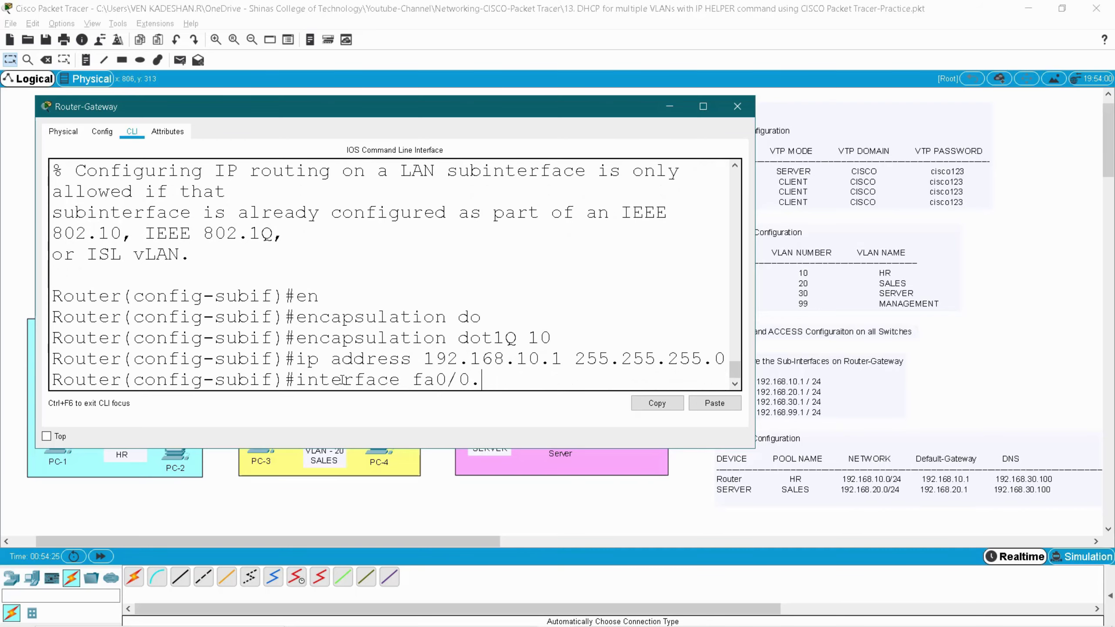
type("20")
key("Return")
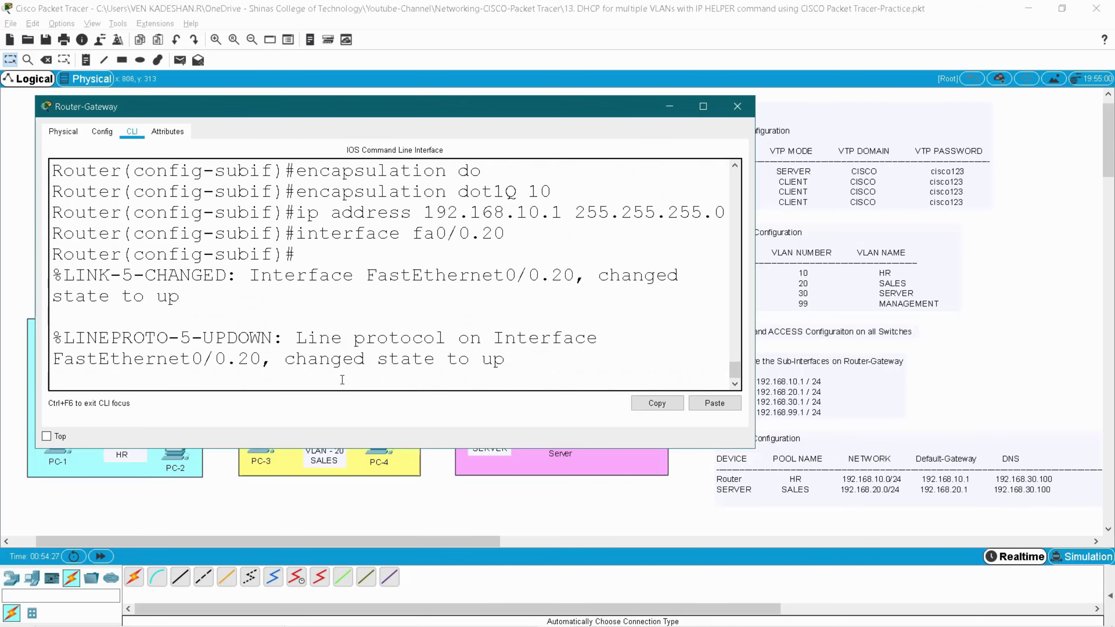
left_click_drag(755, 303, 678, 303)
key("Up")
key("Up")
key("Up")
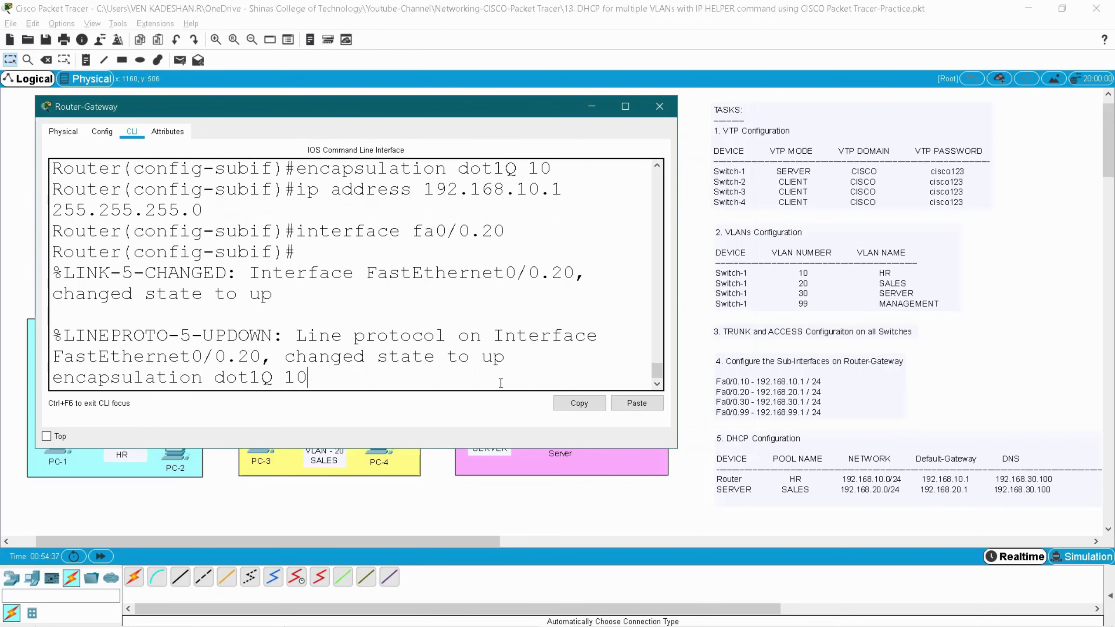
key("BackSpace")
key("BackSpace")
type("20")
key("Return")
key("Up")
key("Up")
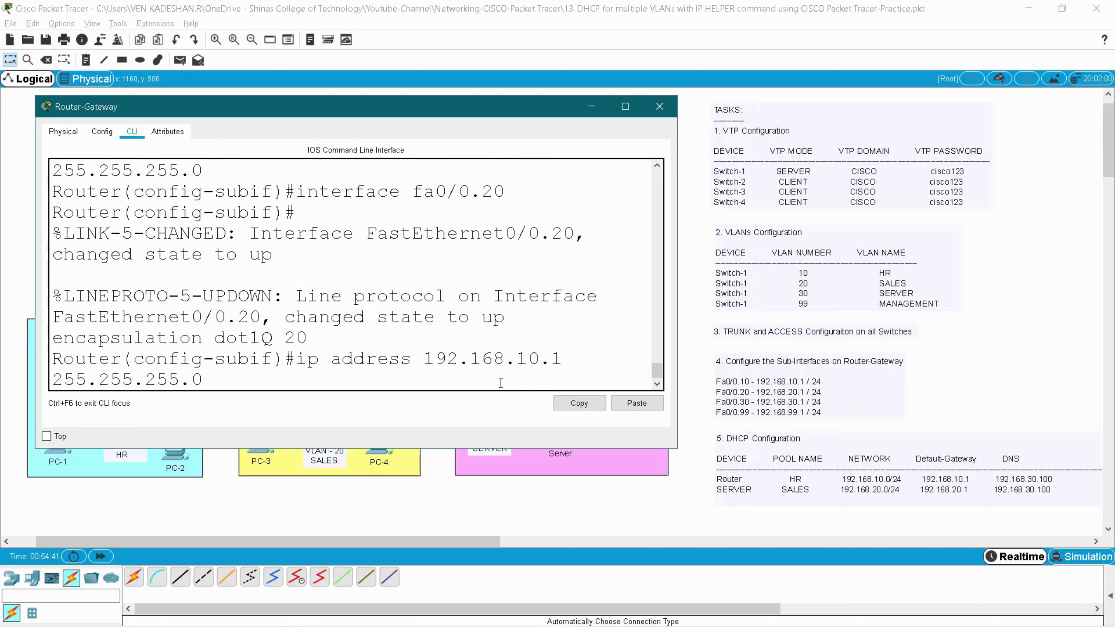
key("BackSpace")
type("2")
key("Return")
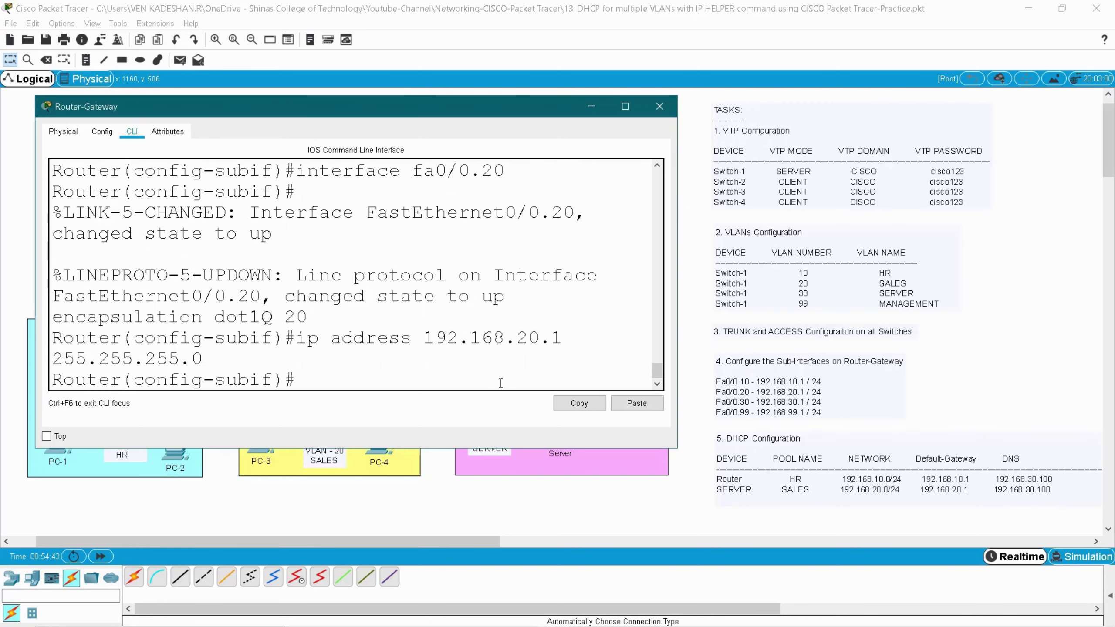
- Configure sub-interface Fa0/0.30 with dot1Q 30 and address 192.168.30.1/24
key("Up")
key("Up")
key("Up")
key("BackSpace")
key("BackSpace")
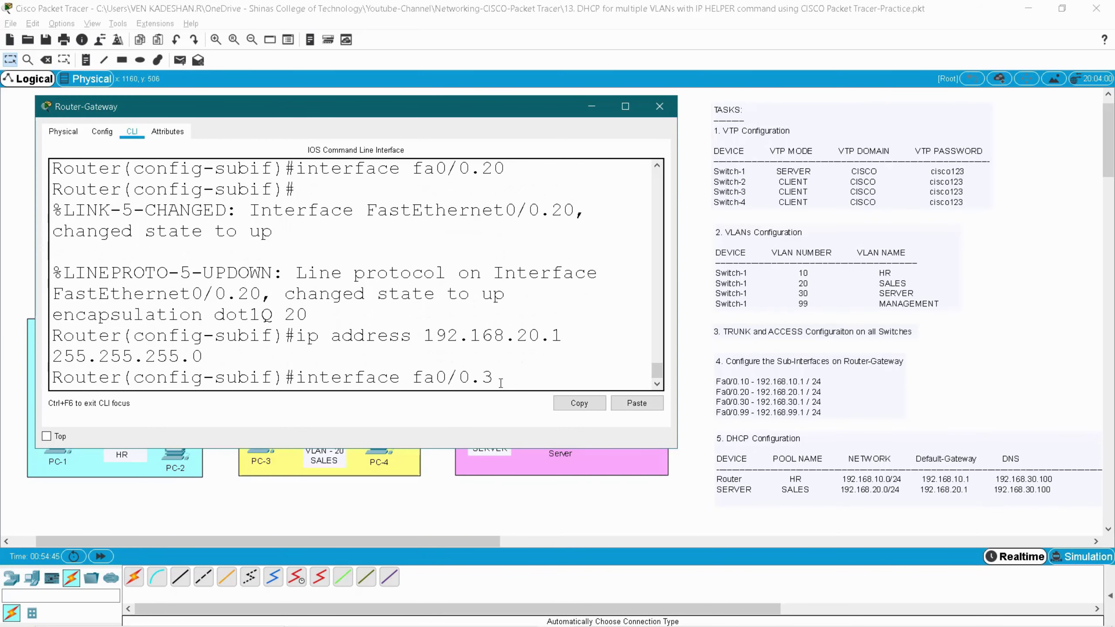
type("30")
key("Return")
key("Up")
key("Up")
key("Up")
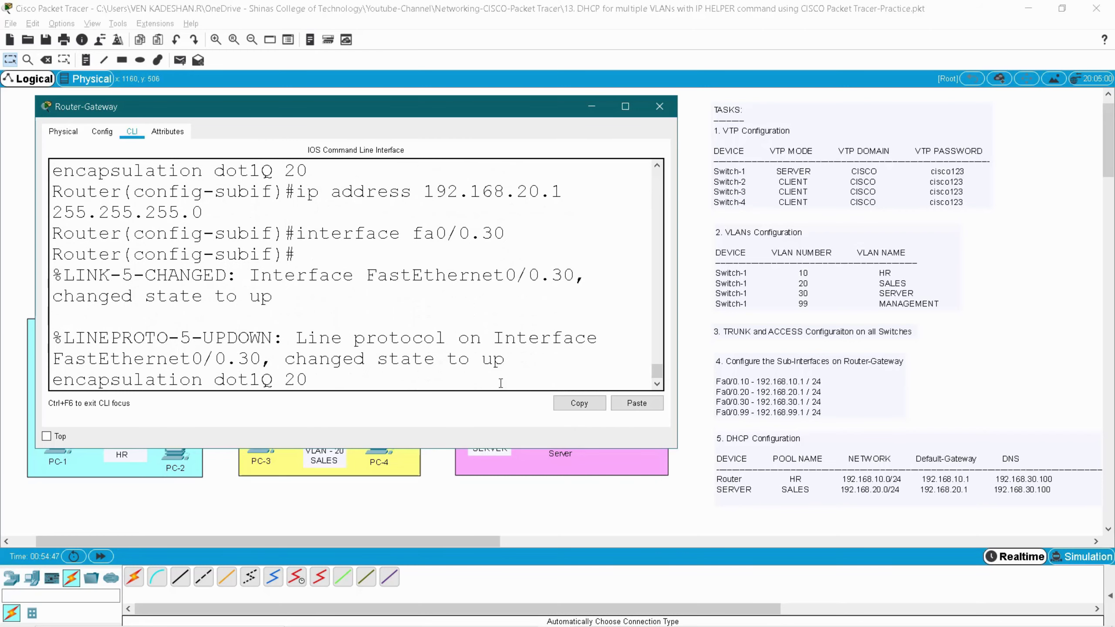
key("BackSpace")
key("BackSpace")
type("30")
key("Return")
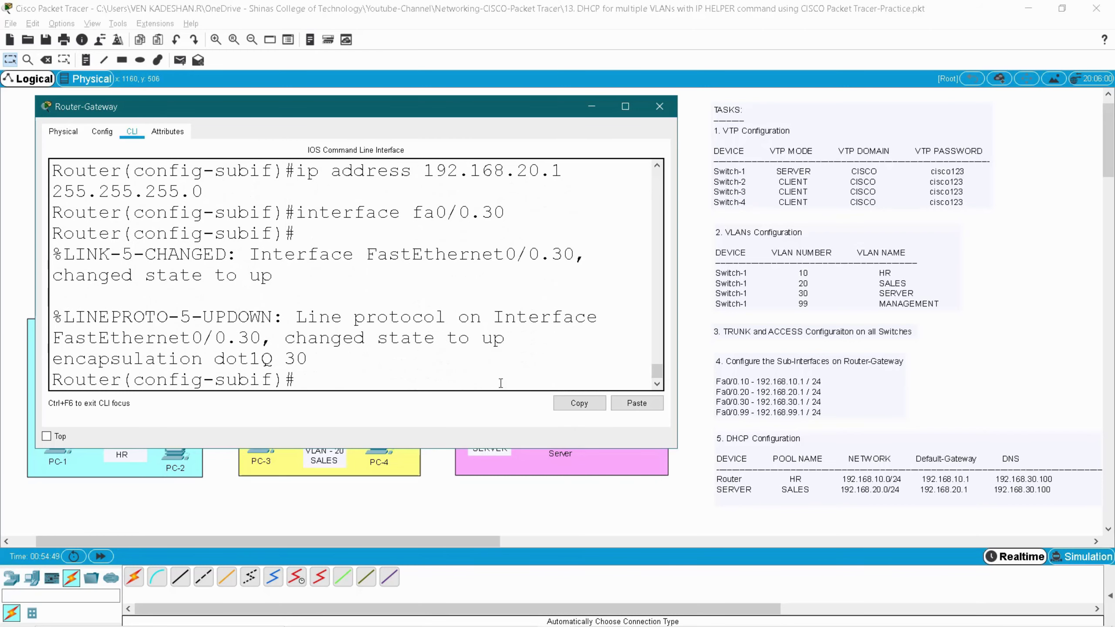
key("Up")
key("Up")
key("Up")
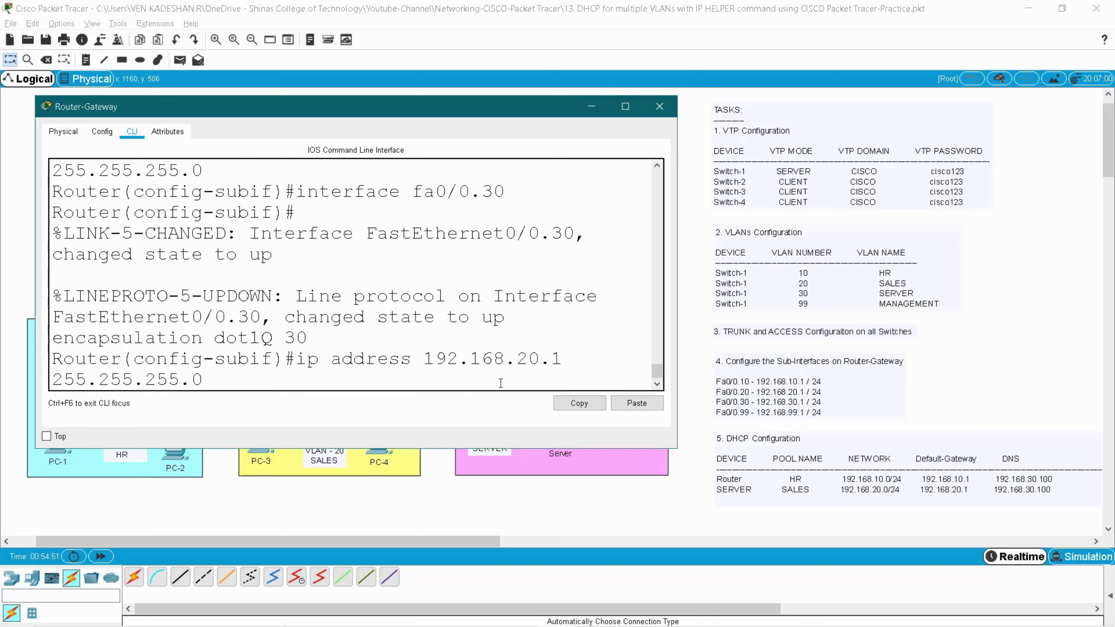
key("BackSpace")
type("3")
key("Return")
- Configure Fa0/0.99 with dot1Q 99 and 192.168.99.1/24, then end configuration
key("Up")
key("Up")
key("Up")
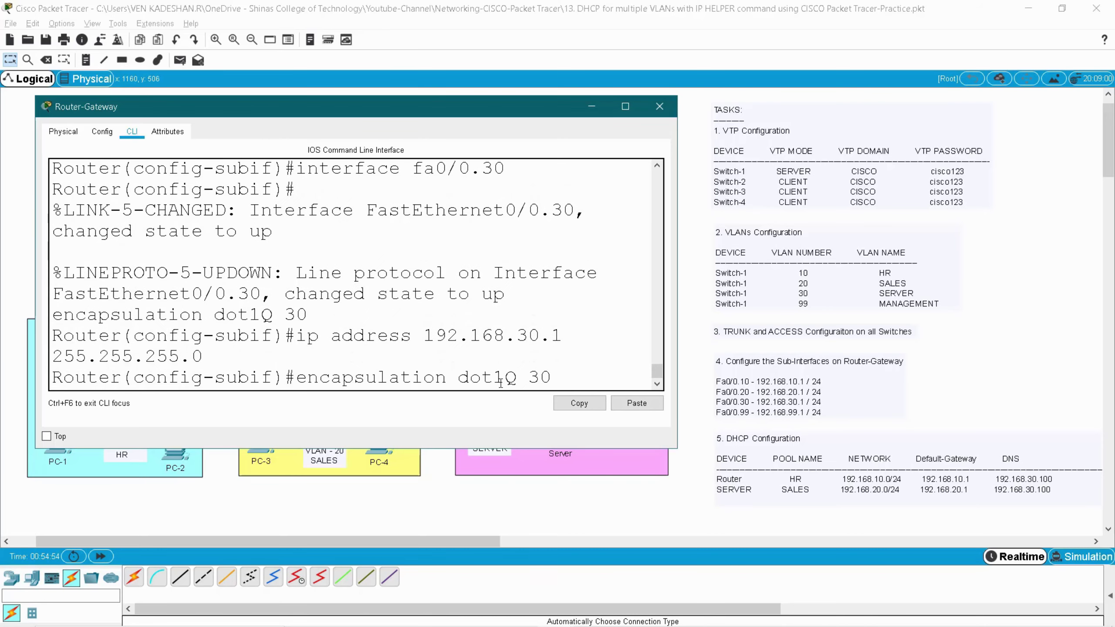
key("BackSpace")
key("BackSpace")
type("99")
key("Return")
key("Up")
key("Up")
key("Up")
key("BackSpace")
key("BackSpace")
type("99")
key("Return")
key("Up")
key("Up")
key("Up")
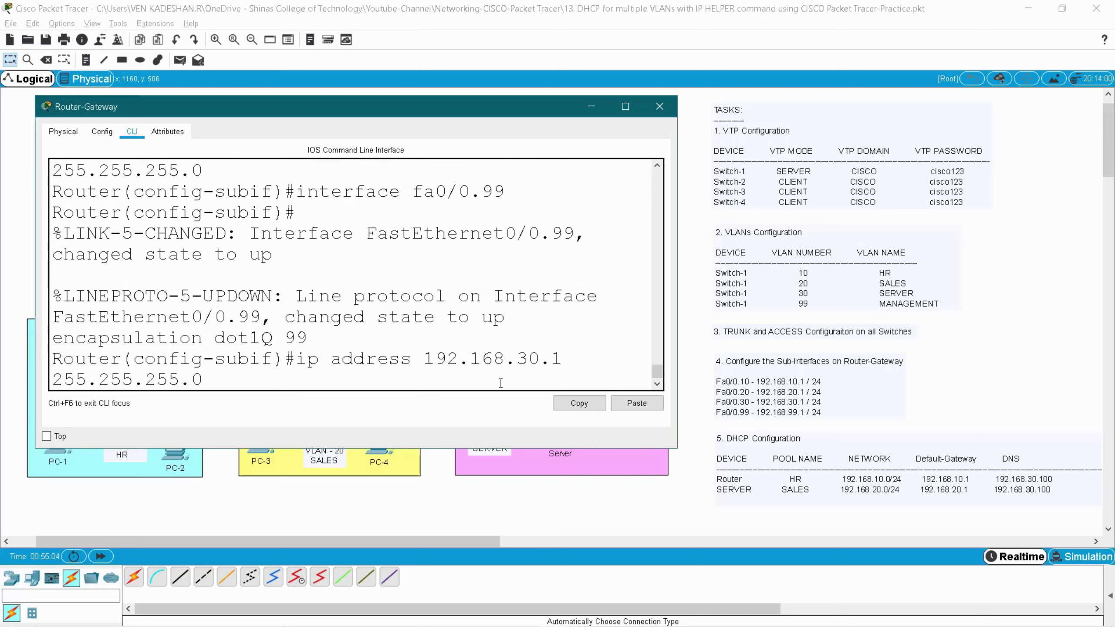
key("Left")
key("Left")
key("BackSpace")
key("BackSpace")
type("99")
key("Return")
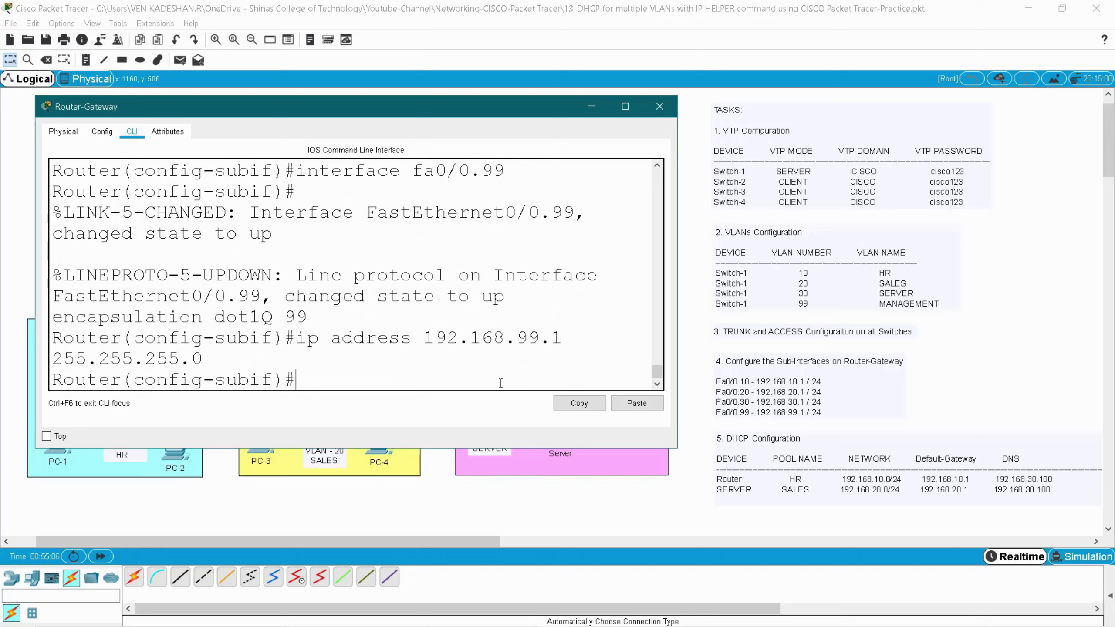
type("end")
key("Return")
key("Return")
- Save the router configuration with 'wr' and list it with 'sh run'
type("wr")
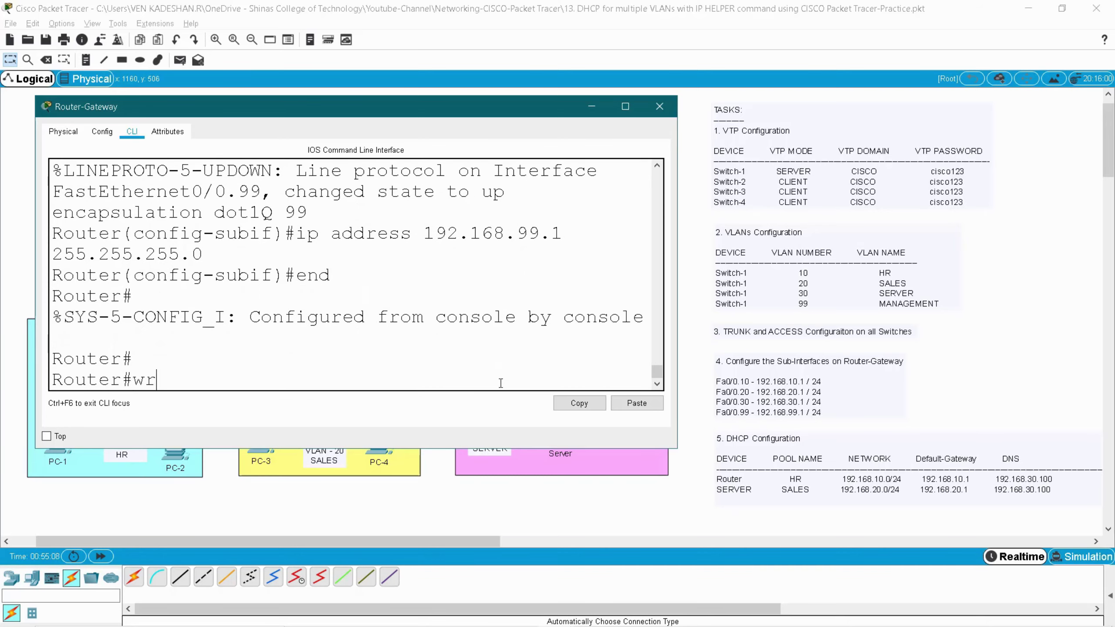
key("Return")
key("Return")
type("sh run")
key("Return")
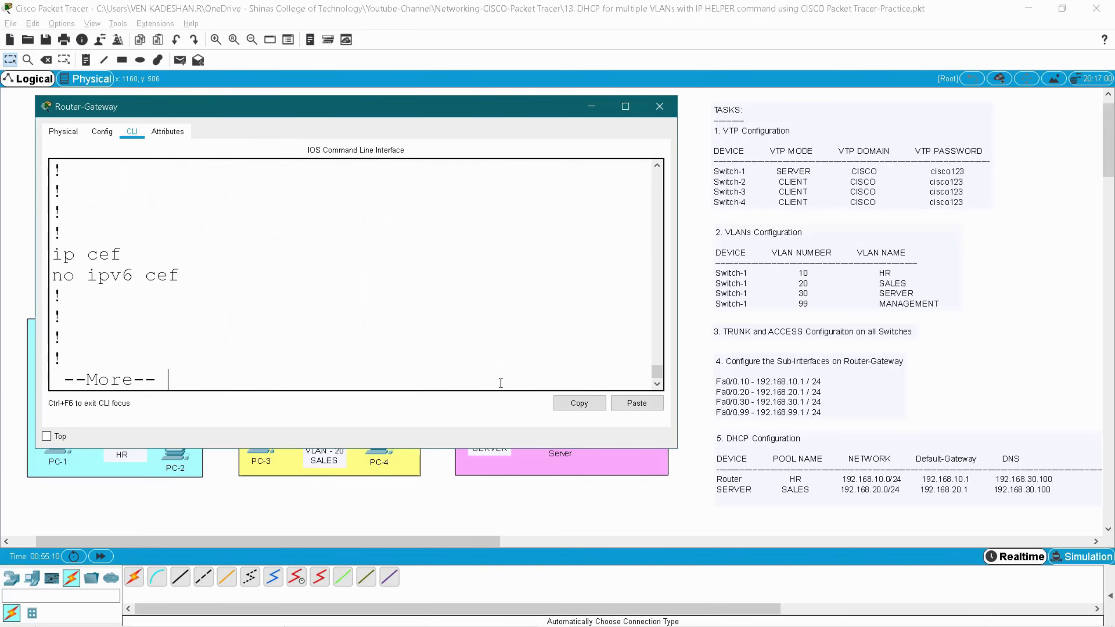
key("Return")
key("Return")
key("Return")
key("Return")
key("Return")
key("Return")
key("Return")
key("Return")
key("Return")
key("Return")
key("Return")
key("Return")
key("Return")
key("Return")
key("Return")
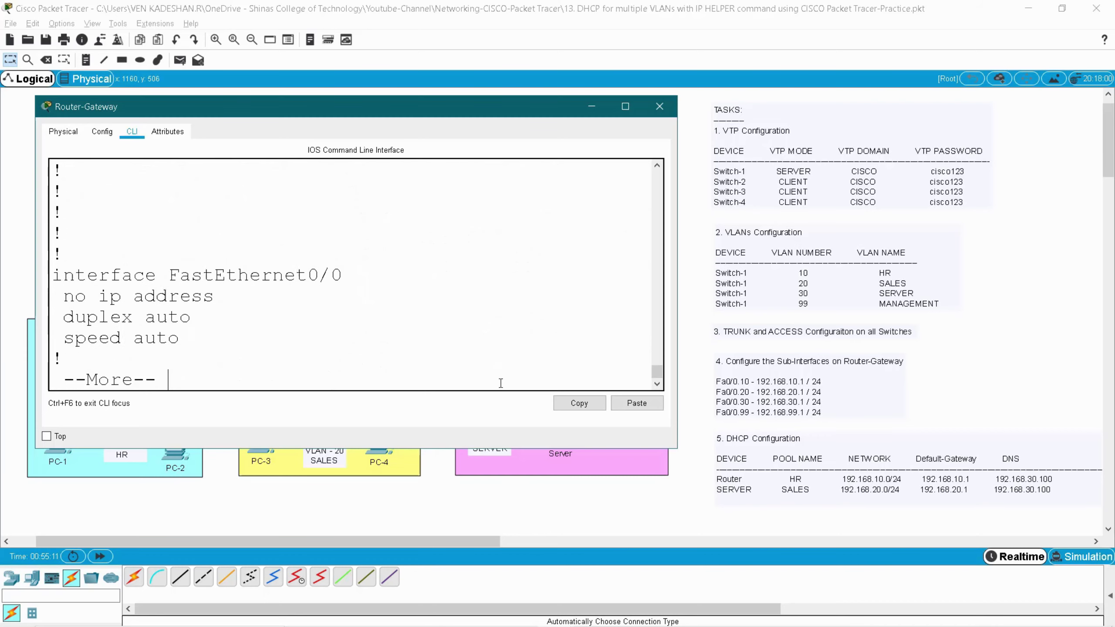
- Verify Fa0/0, Fa0/0.10 with 192.168.10.1, and Fa0/0.20 in the listing
left_click_drag(308, 212, 342, 212)
left_click_drag(308, 317, 408, 318)
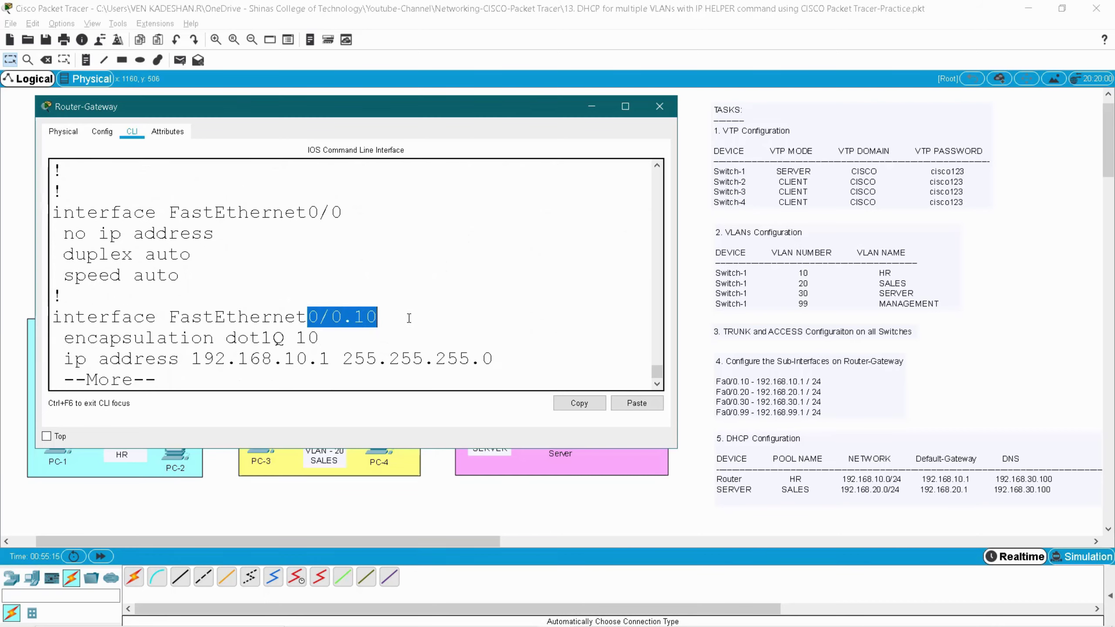
key("Return")
key("Return")
key("Return")
key("Return")
key("Return")
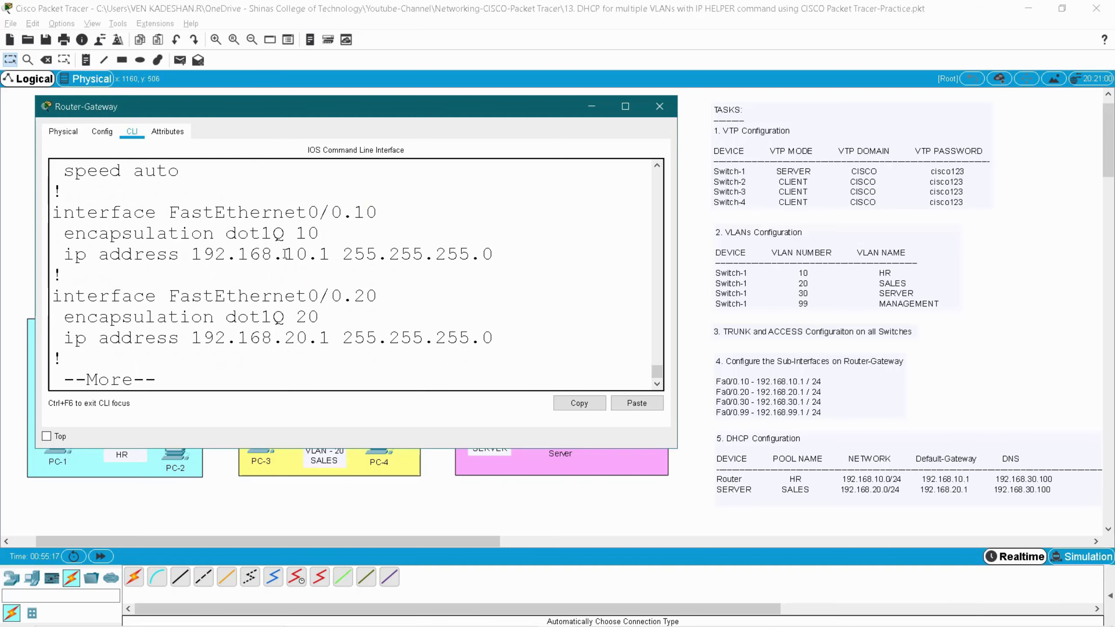
left_click_drag(286, 254, 321, 254)
left_click_drag(330, 295, 377, 296)
key("Return")
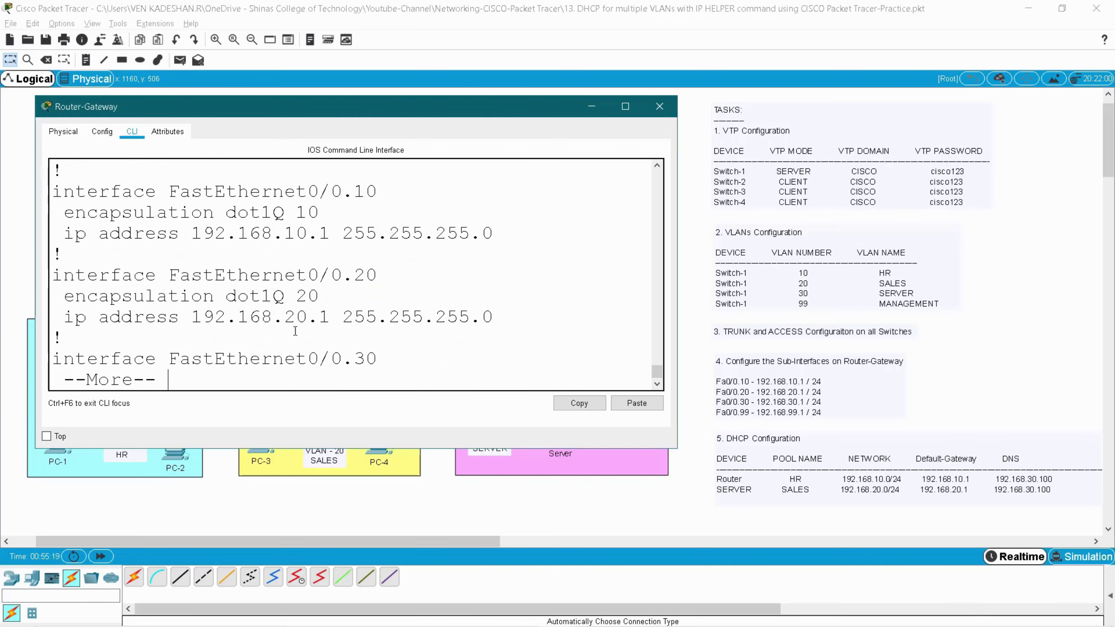
key("Return")
- Verify gateways 192.168.20.1, 192.168.30.1 and 192.168.99.1 on .20, .30, .99, then quit
left_click_drag(304, 298, 330, 299)
left_click_drag(330, 338, 378, 338)
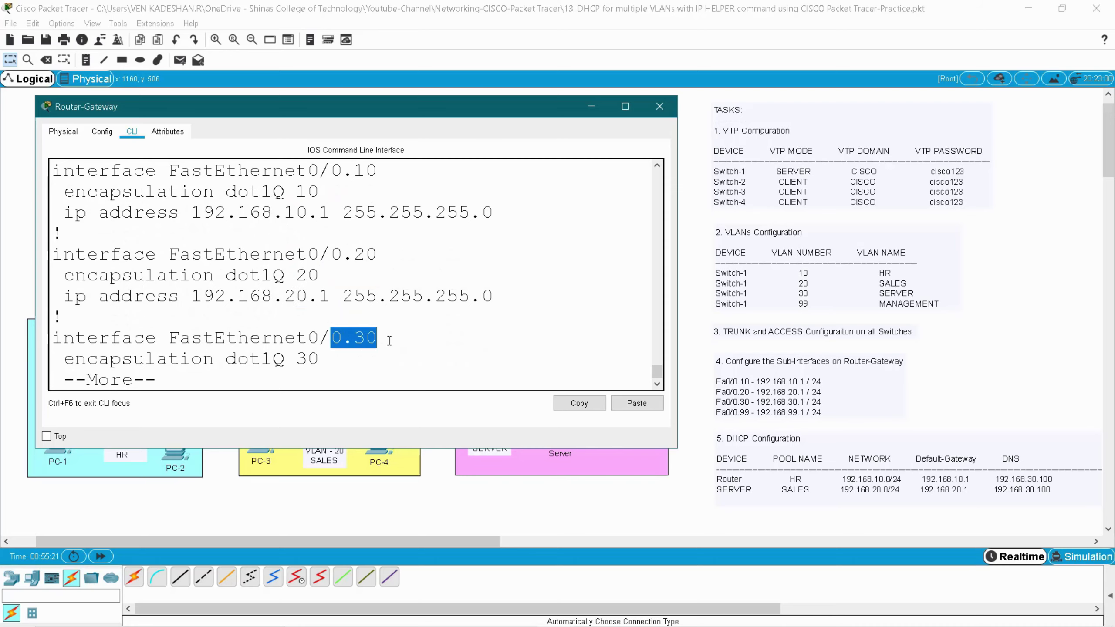
key("Return")
key("Return")
key("Return")
key("Return")
key("Return")
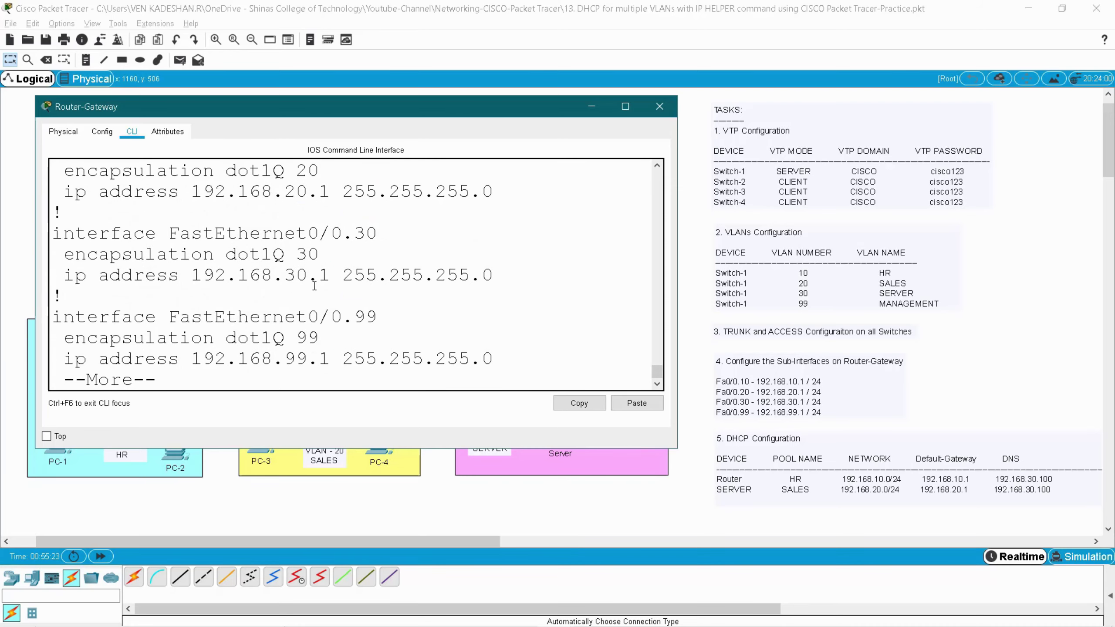
left_click_drag(284, 275, 330, 275)
left_click_drag(381, 317, 329, 317)
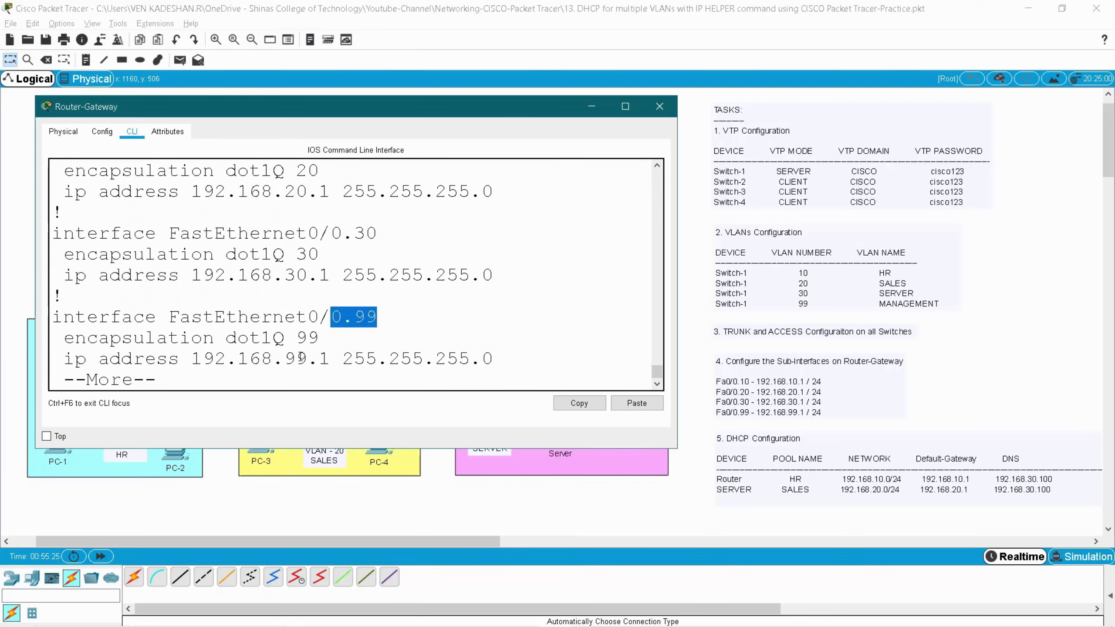
left_click_drag(285, 359, 336, 359)
key("Return")
key("Return")
key("Return")
key("Return")
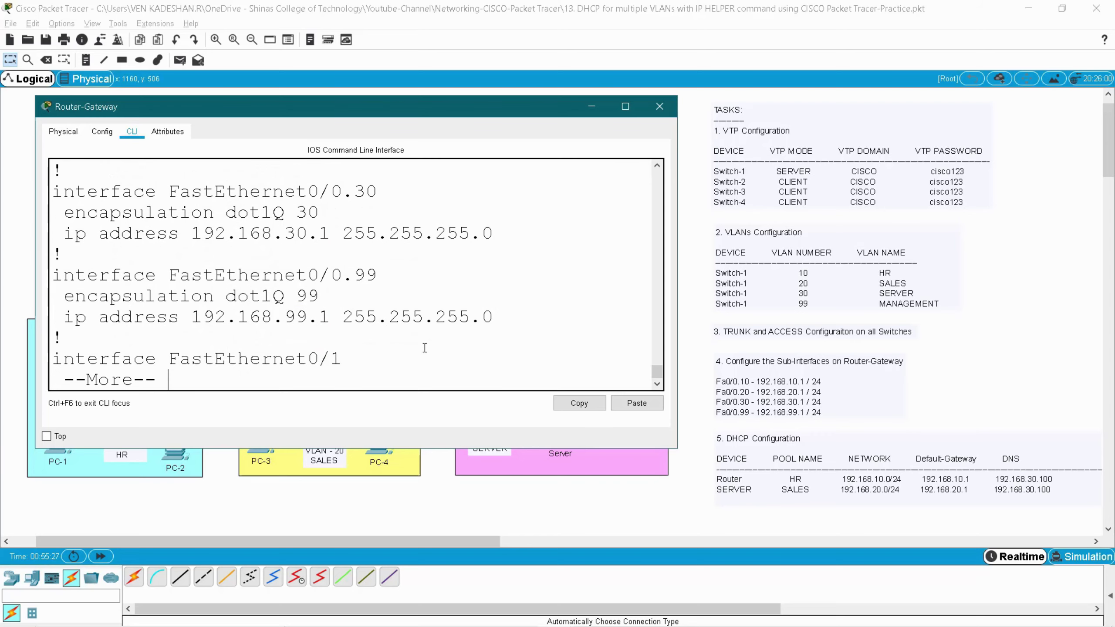
key("q")
left_click(659, 106)
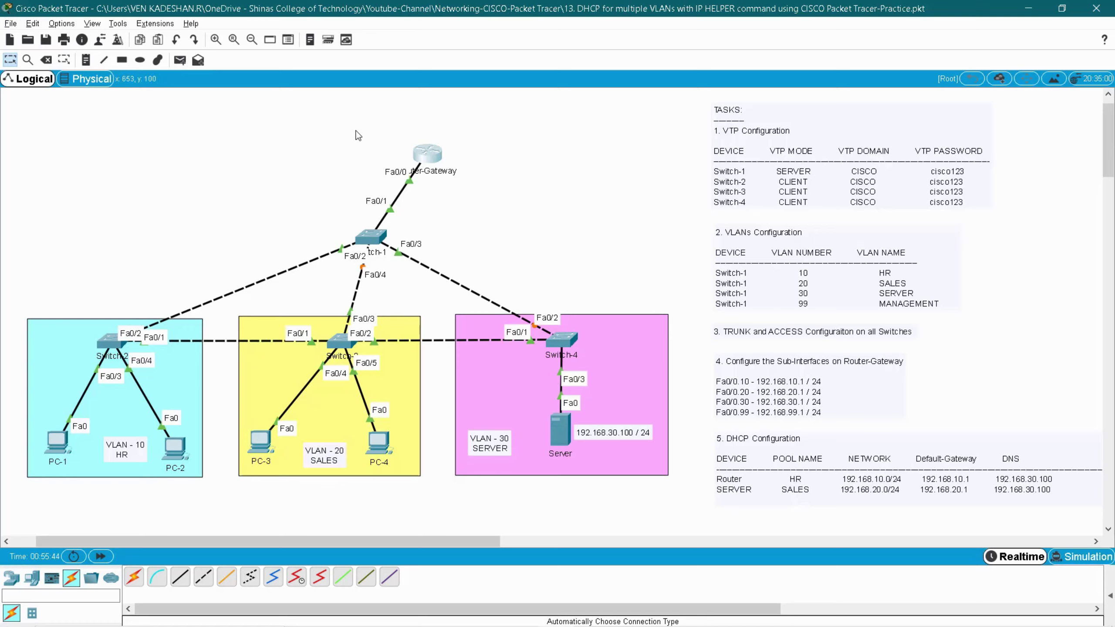
left_click_drag(351, 130, 490, 198)
- In global configuration mode, exclude 192.168.10.1 from the router's DHCP leases
type("con")
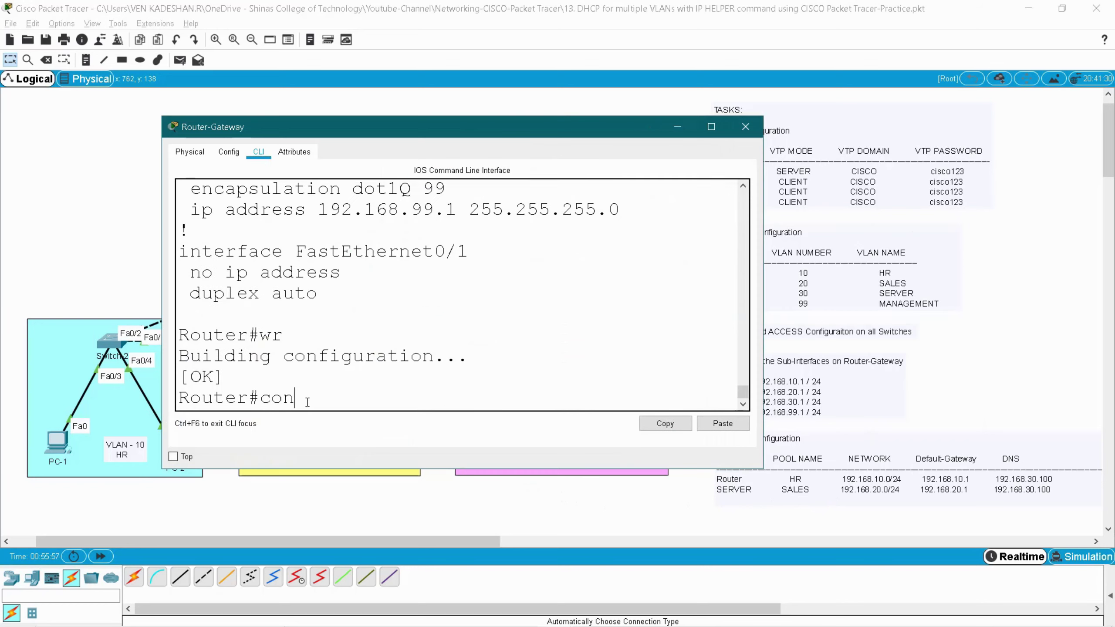
type("f t")
key("Return")
type("ip dh")
key("Tab")
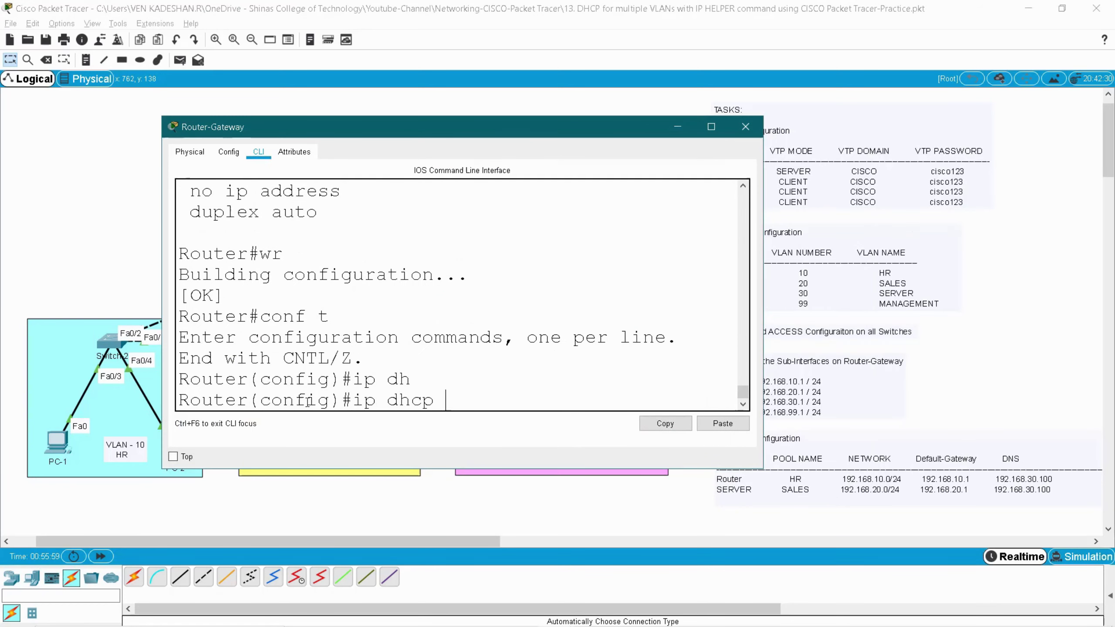
type("exc")
key("Tab")
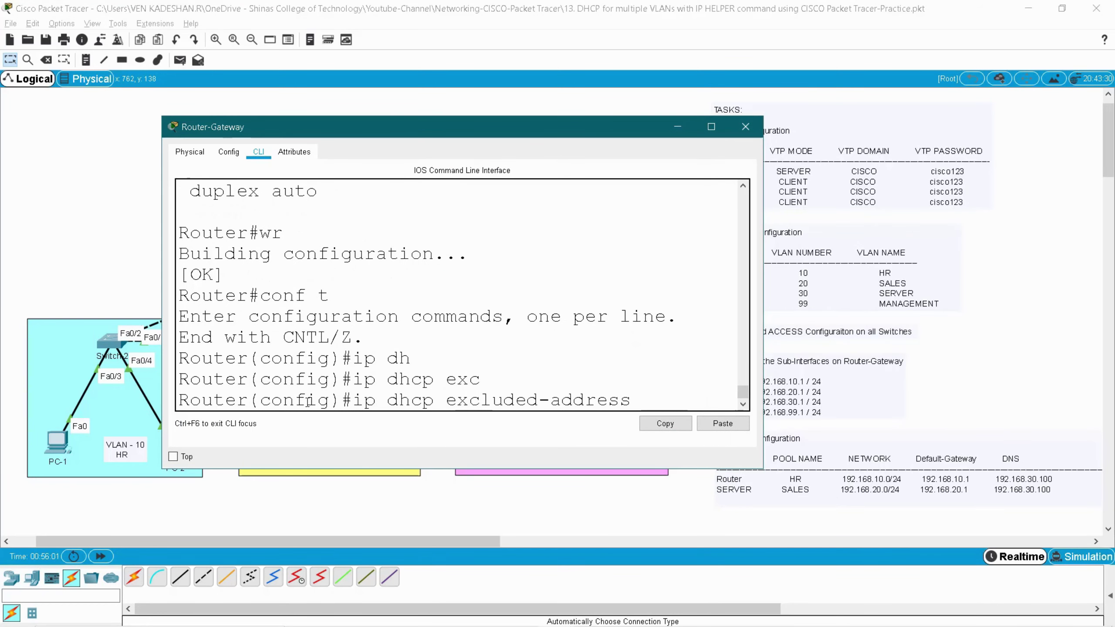
type("192.168.10.1")
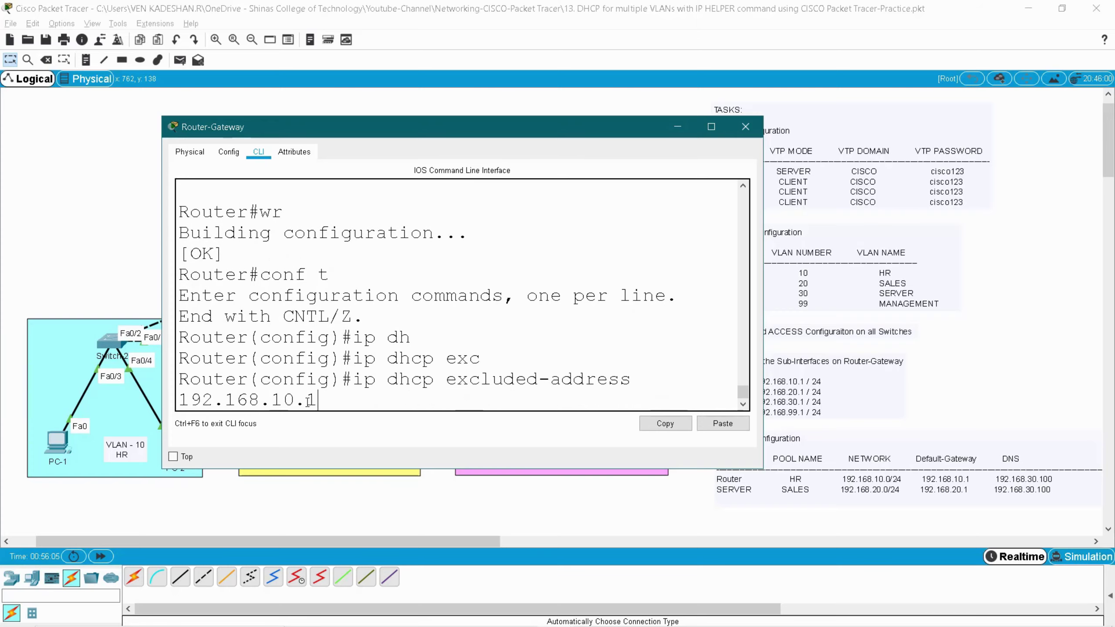
key("Return")
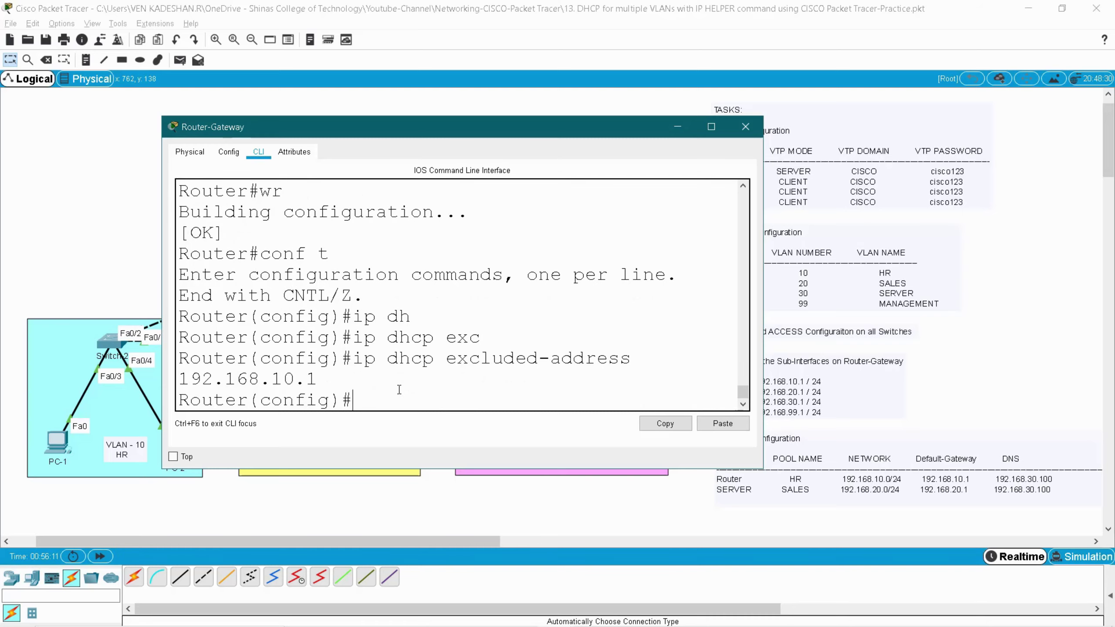
- Exclude 192.168.20.1 and 192.168.30.1 by editing the recalled exclusion command
key("Up")
key("Left")
key("Left")
key("Left")
key("BackSpace")
type("2")
key("Return")
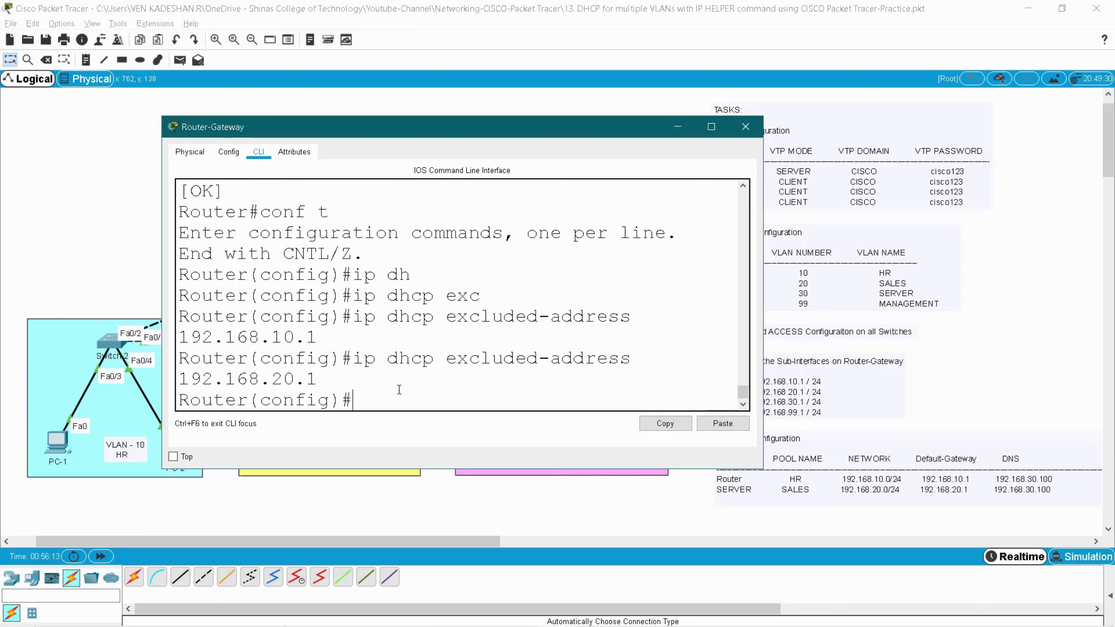
key("Up")
key("Left")
key("Left")
key("Left")
key("BackSpace")
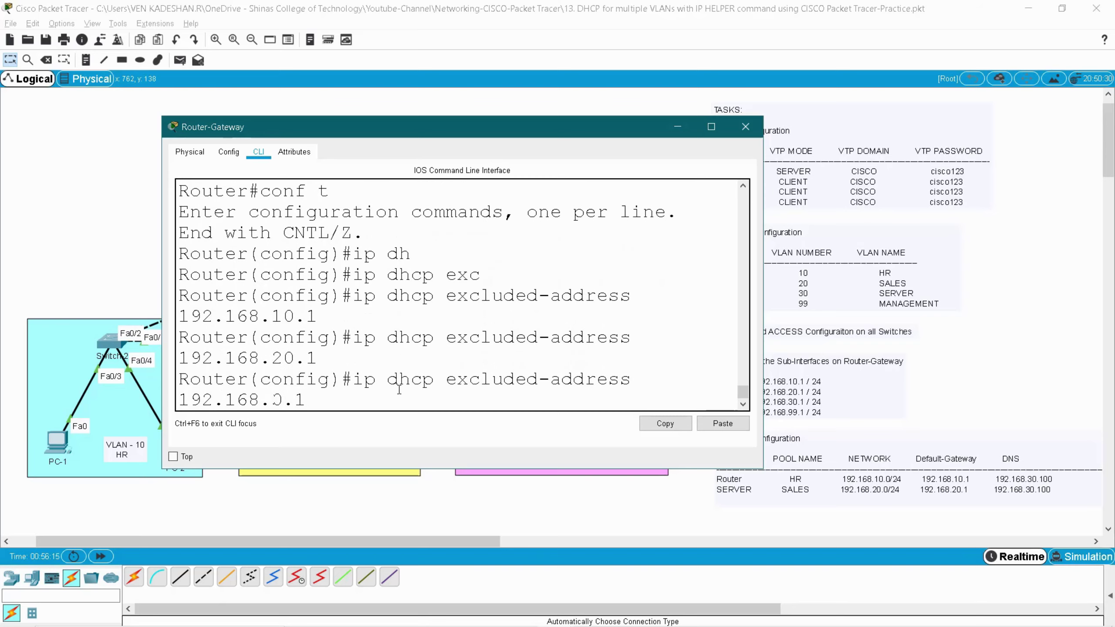
type("3")
key("Return")
- Exclude 192.168.99.1 from DHCP leases as well
key("Up")
key("Left")
key("Left")
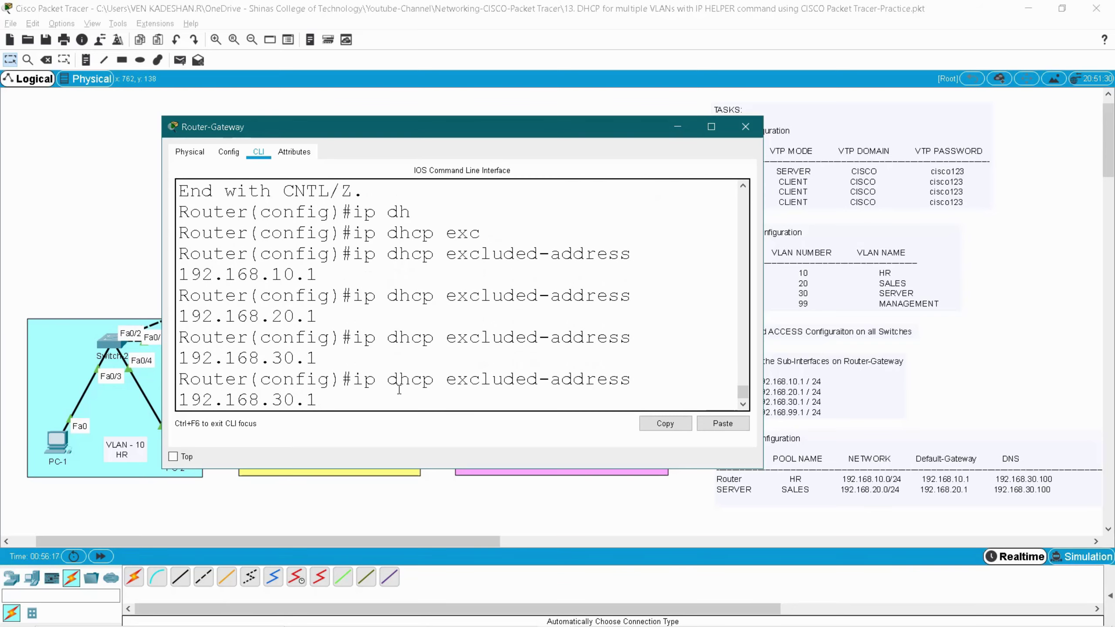
key("BackSpace")
key("BackSpace")
type("99")
key("Return")
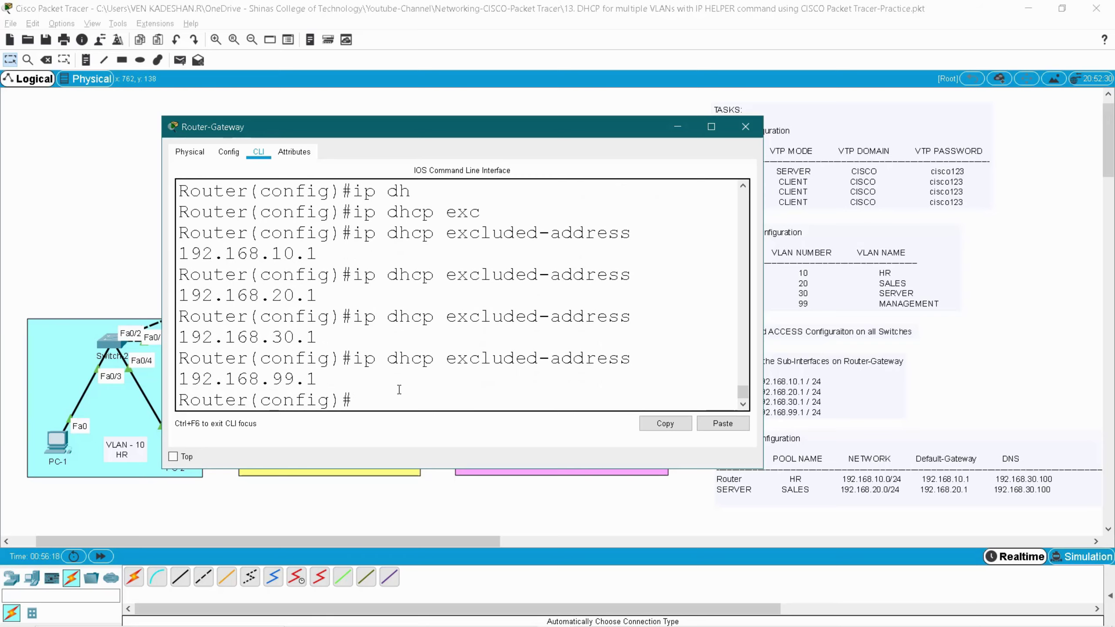
type("ip dh")
key("Tab")
- Create DHCP pool HR with network 192.168.10.0 255.255.255.0
type("po")
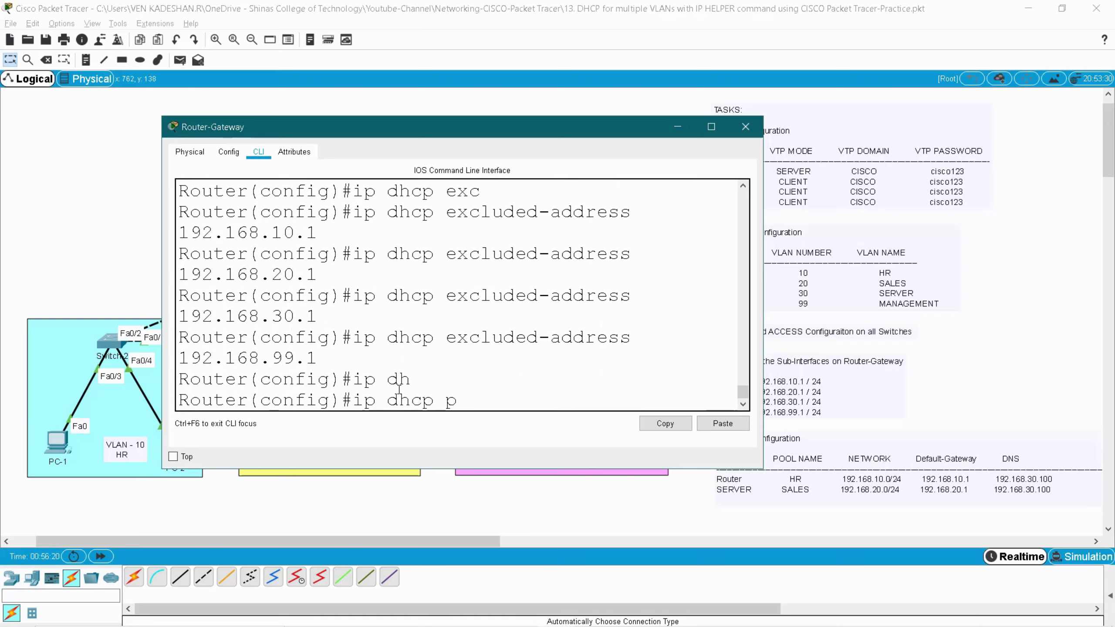
key("Tab")
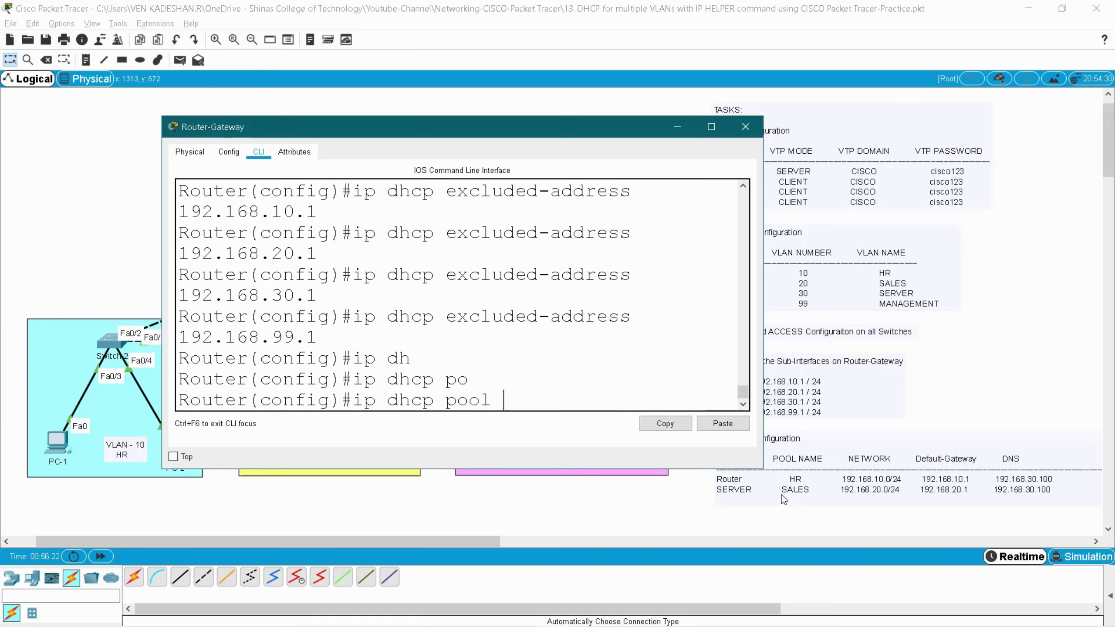
type("HR")
key("Return")
type("net")
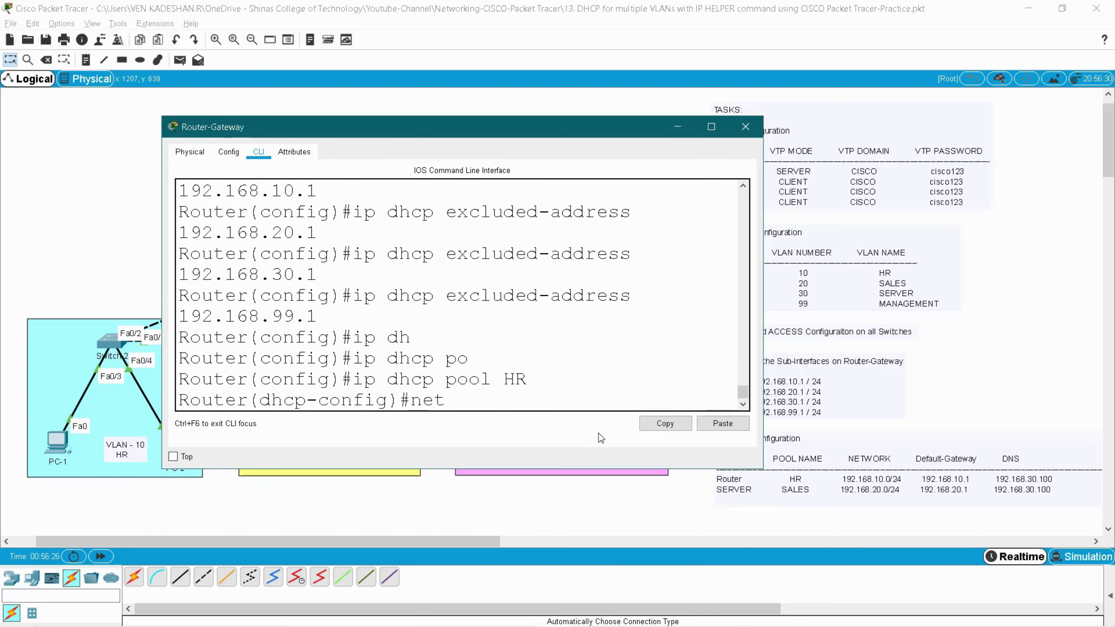
key("Tab")
type("192.168.1")
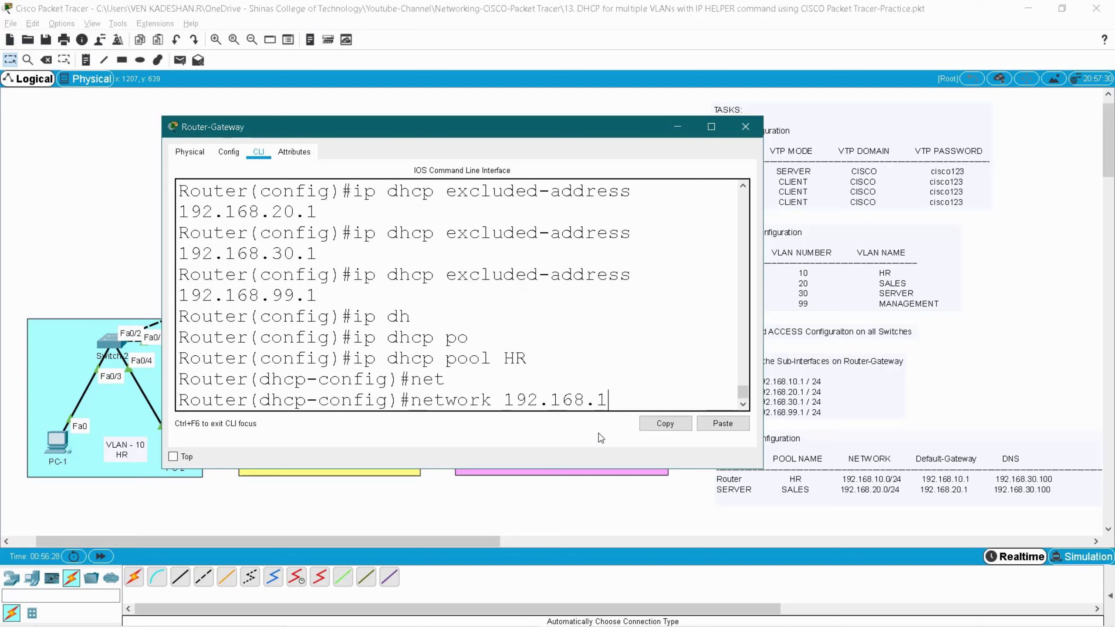
type("0.0 255.255")
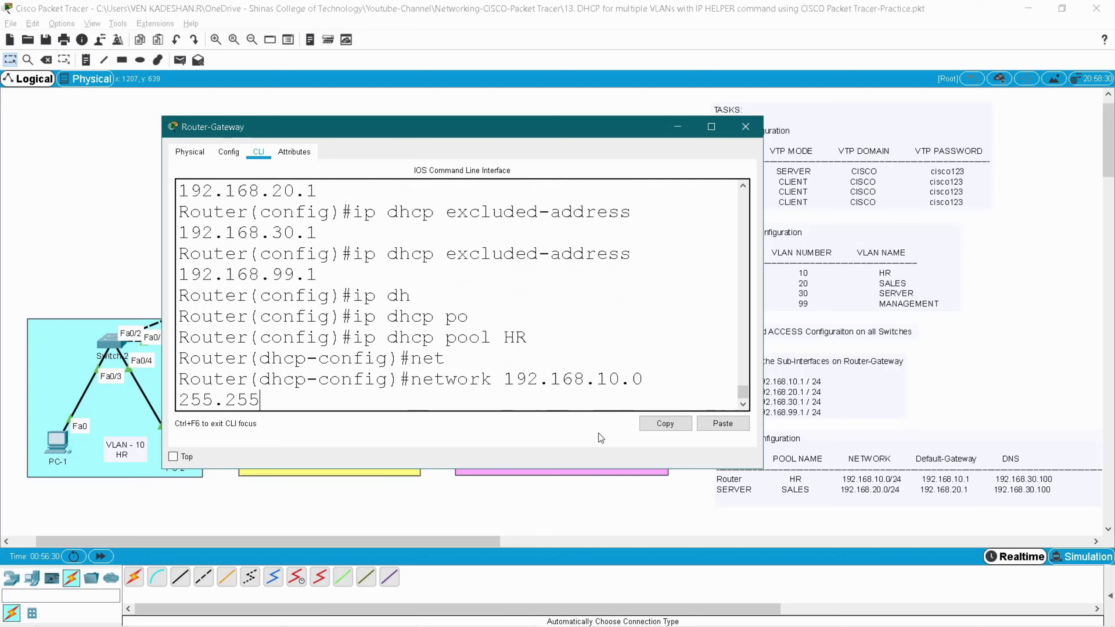
type(".255.")
type("0")
key("Return")
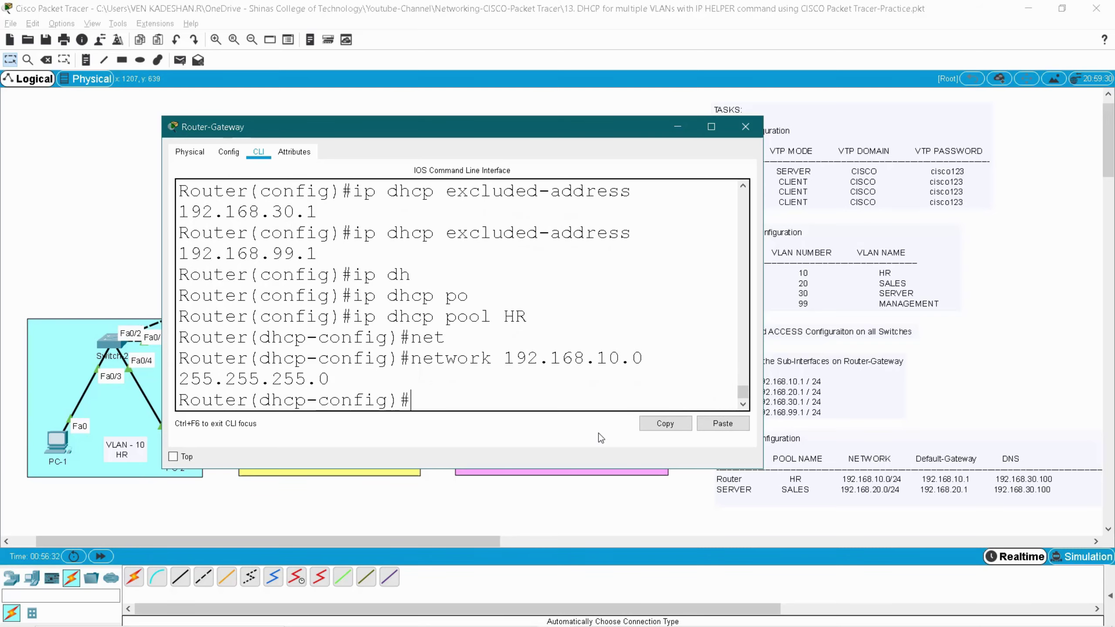
- Give the HR pool default-router 192.168.10.1 and dns-server 192.168.30.100
type("def")
key("Tab")
type("192")
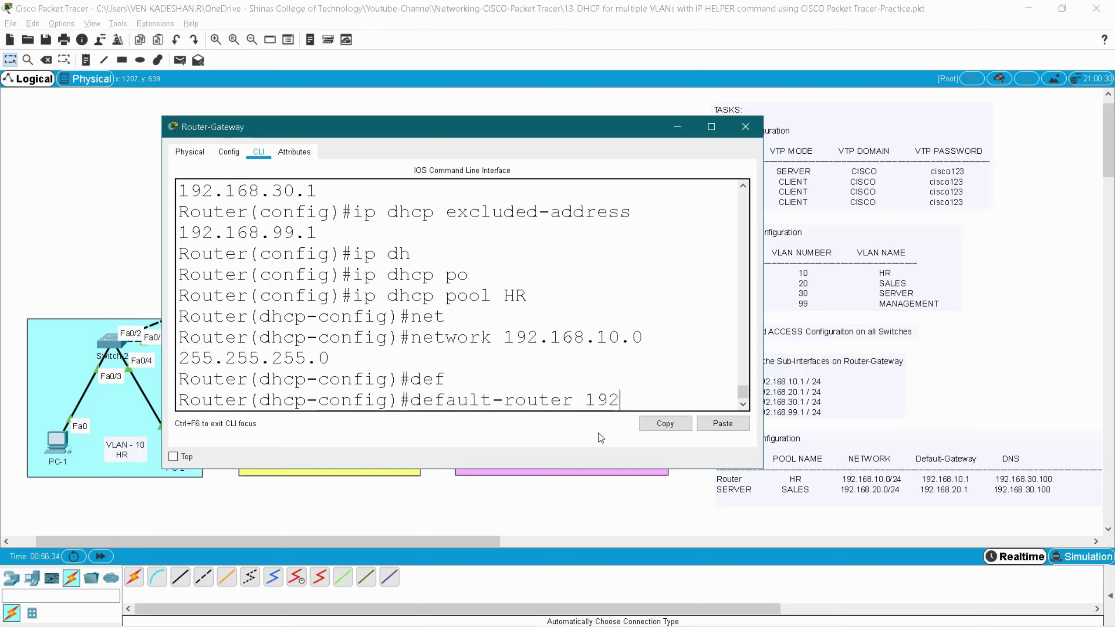
type(".168.10.1")
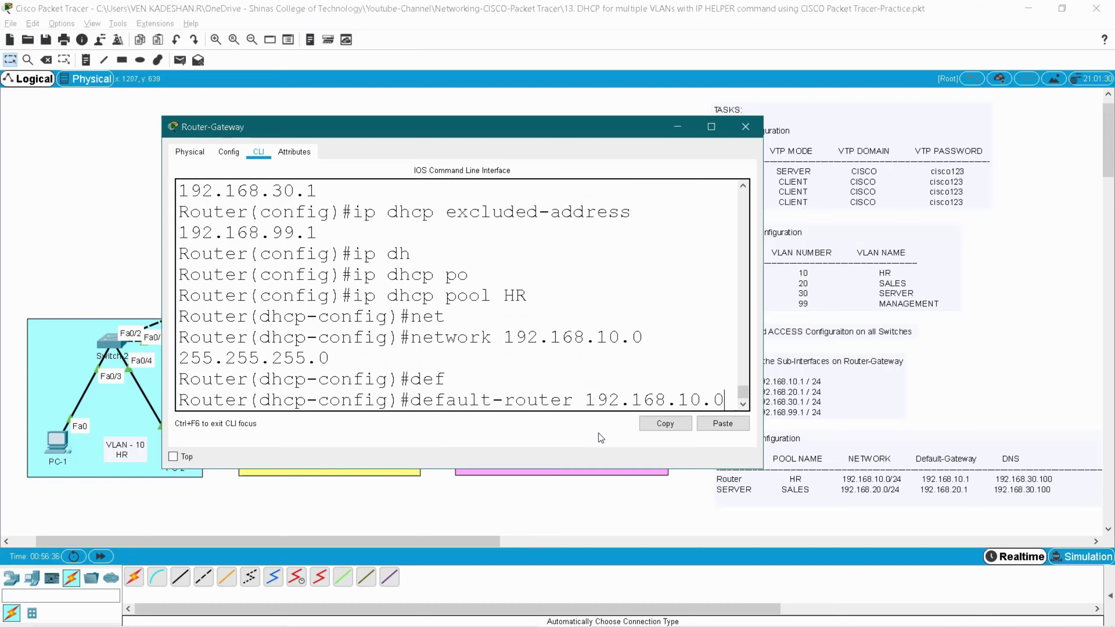
key("Return")
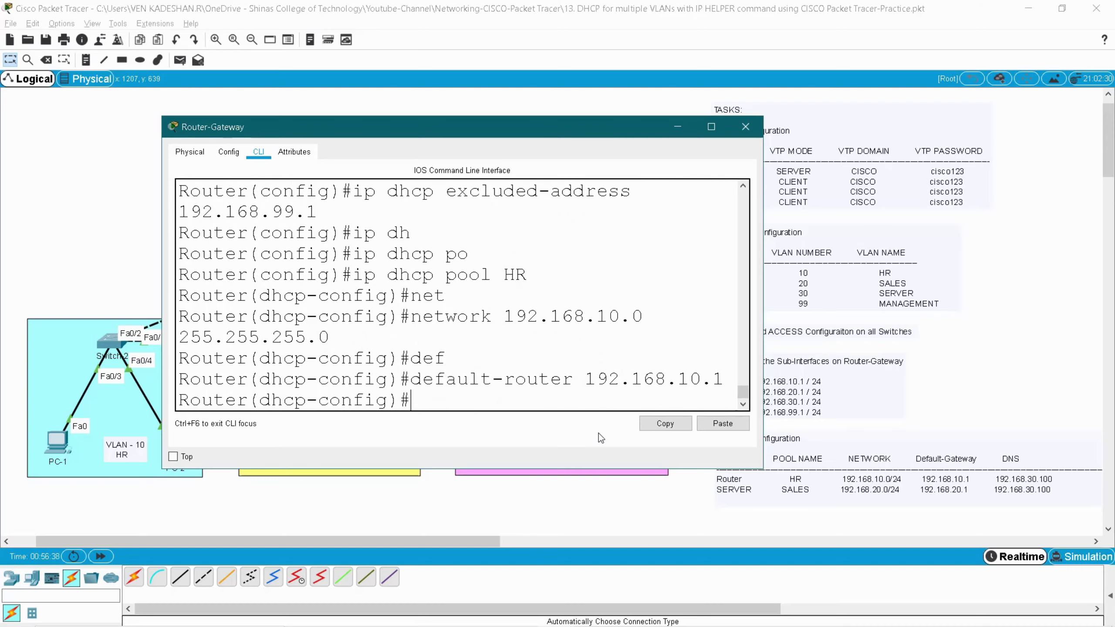
type("dn")
key("Tab")
type("192.198")
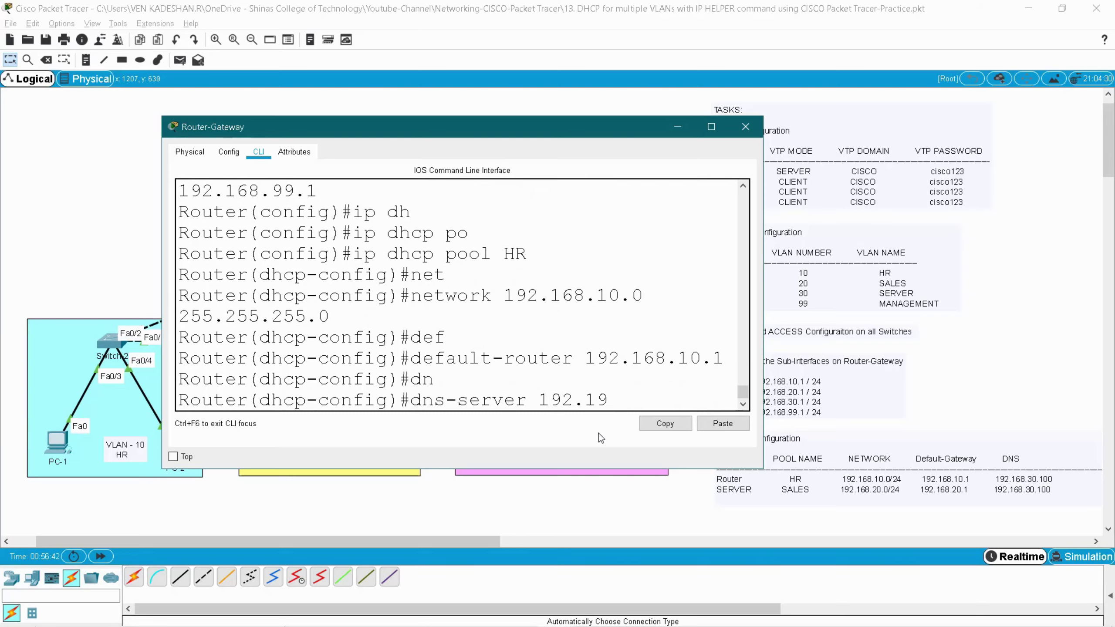
key("BackSpace")
key("BackSpace")
type("68.30.100")
key("Return")
- Exit configuration mode, save with wr, and display the running configuration
type("end")
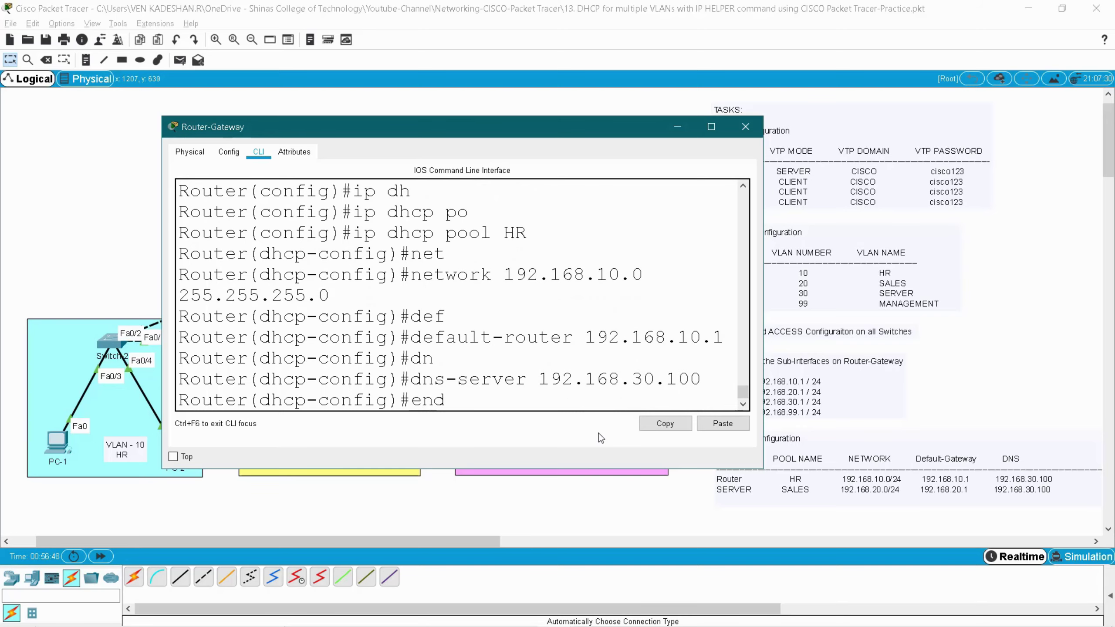
key("Return")
key("Return")
type("wr")
key("Return")
key("Return")
type("sh run")
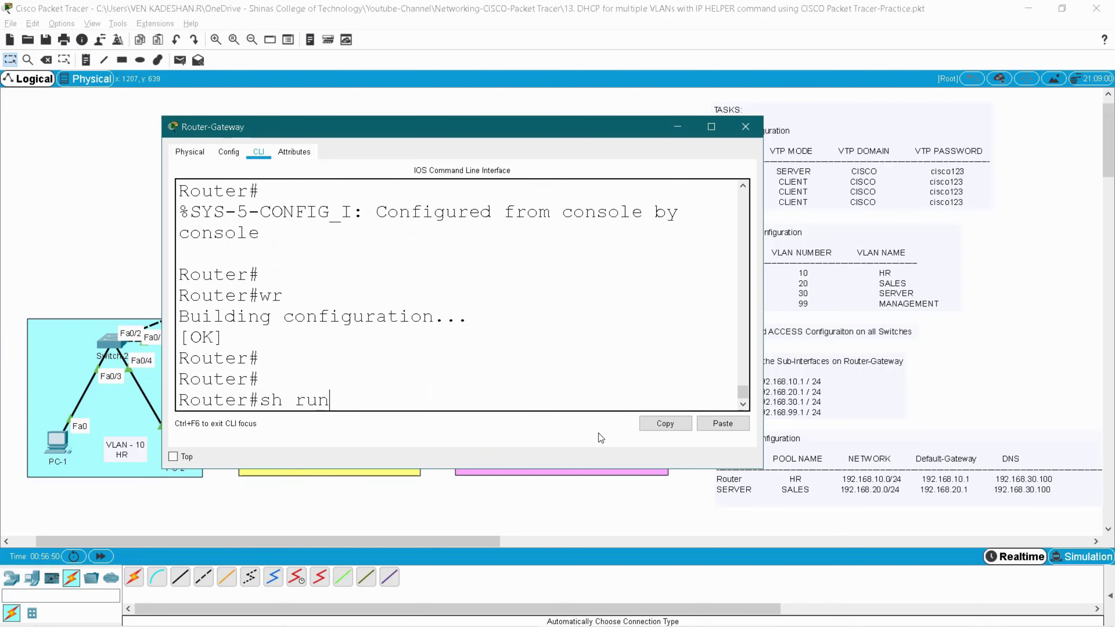
key("Return")
- Highlight the pool HR, network 192.168.10.0 and default-router 192.168.10.1 lines, then open the Server
double_click(341, 296)
left_click_drag(283, 316, 411, 316)
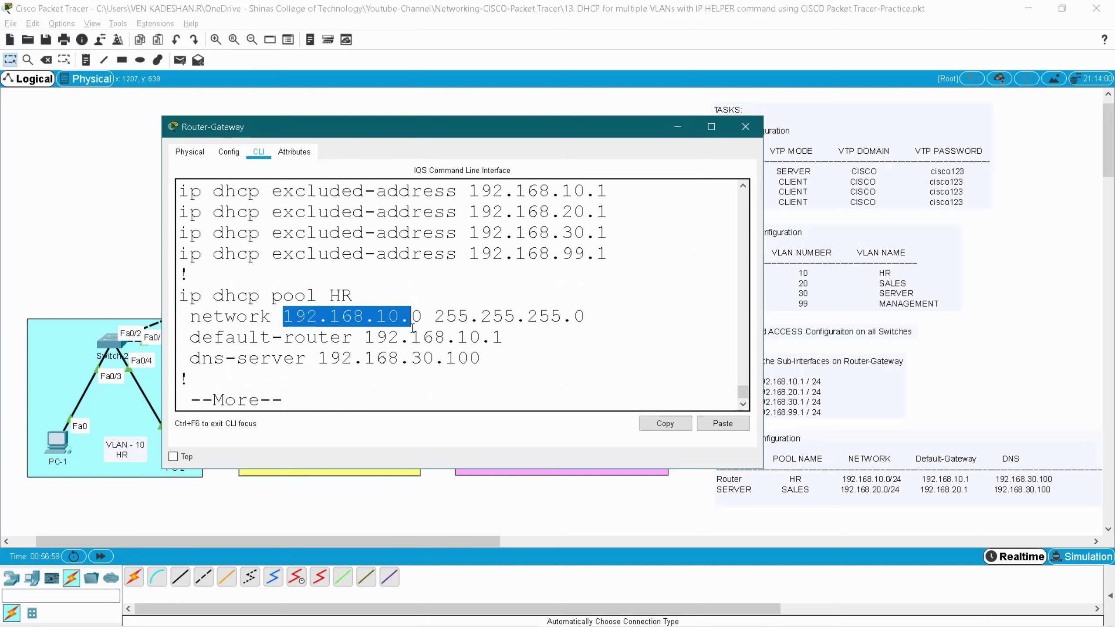
left_click_drag(371, 337, 512, 338)
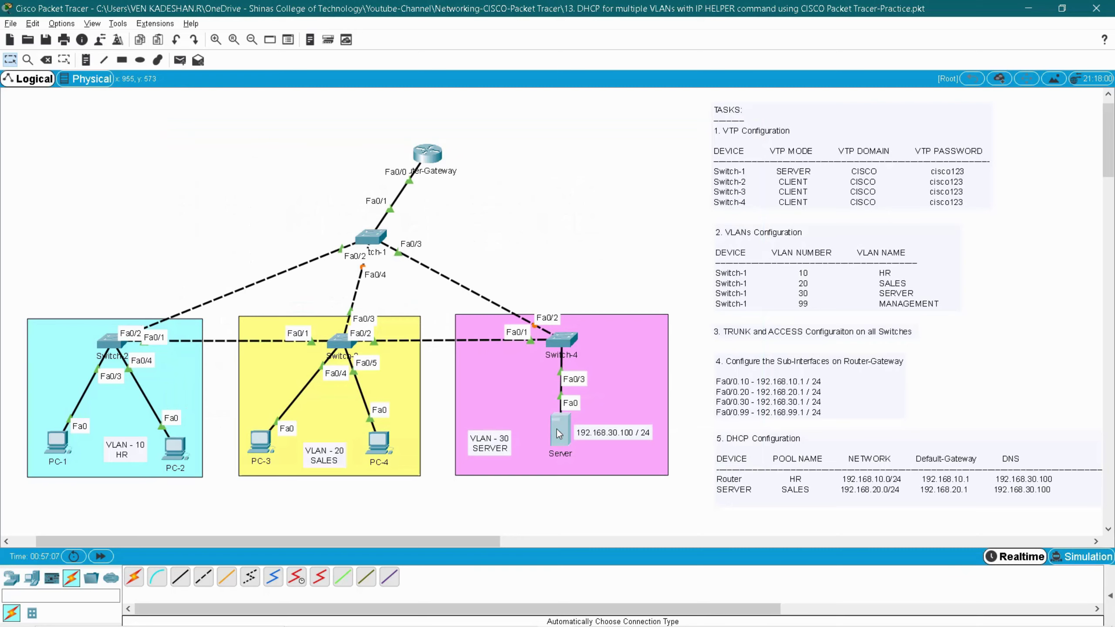
left_click(556, 429)
- Reposition the Server window and check its IP address 192.168.30.100
left_click_drag(533, 136, 294, 111)
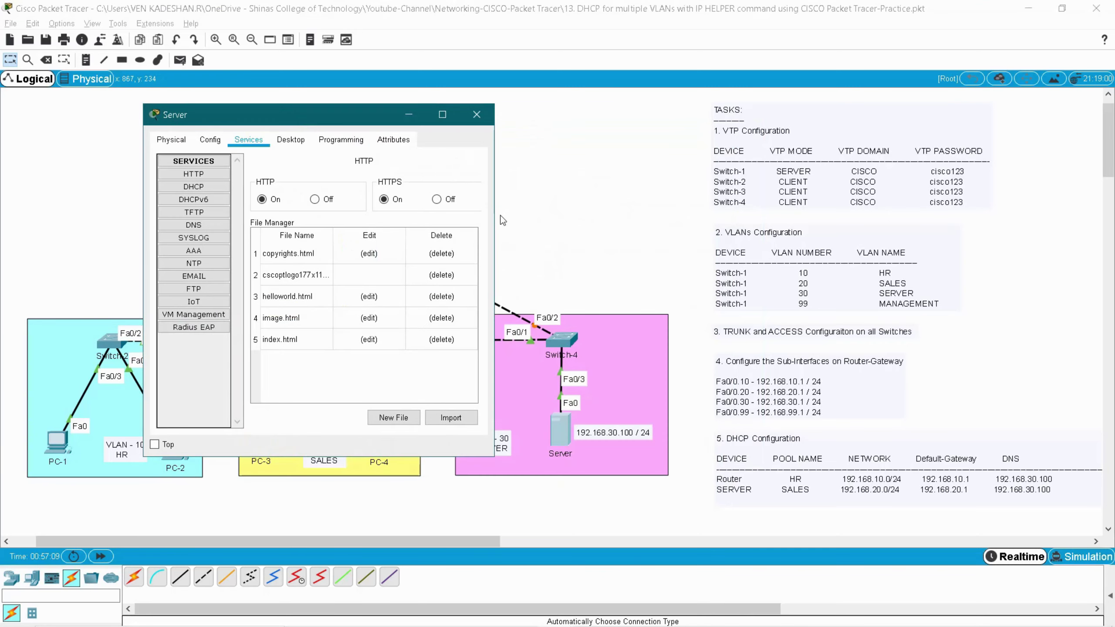
left_click_drag(496, 218, 715, 218)
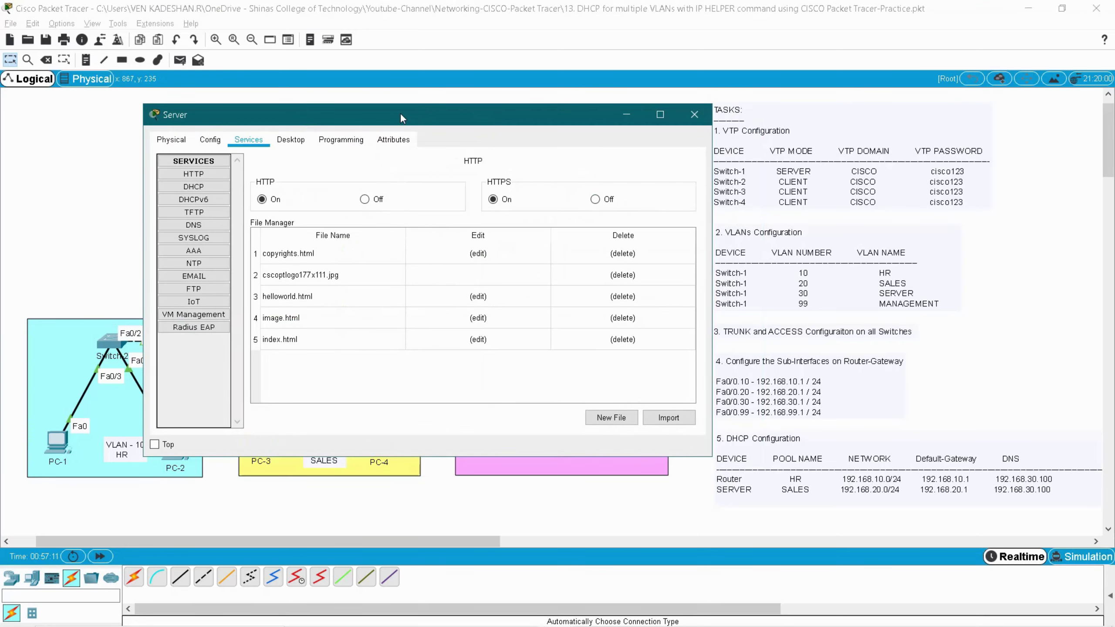
left_click_drag(400, 113, 315, 105)
left_click(205, 132)
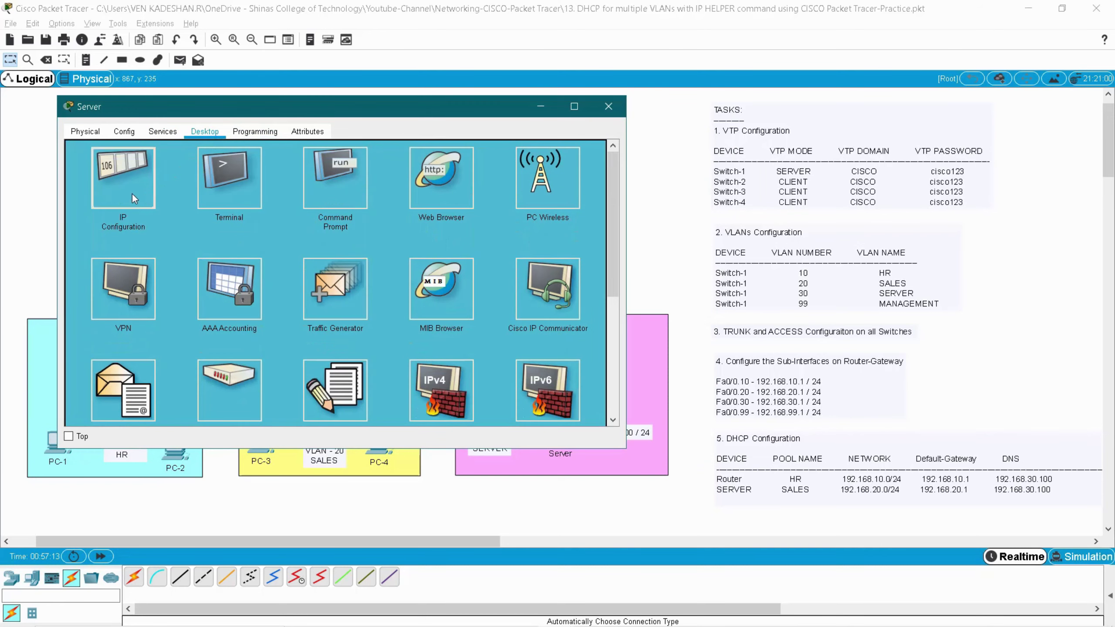
left_click(132, 193)
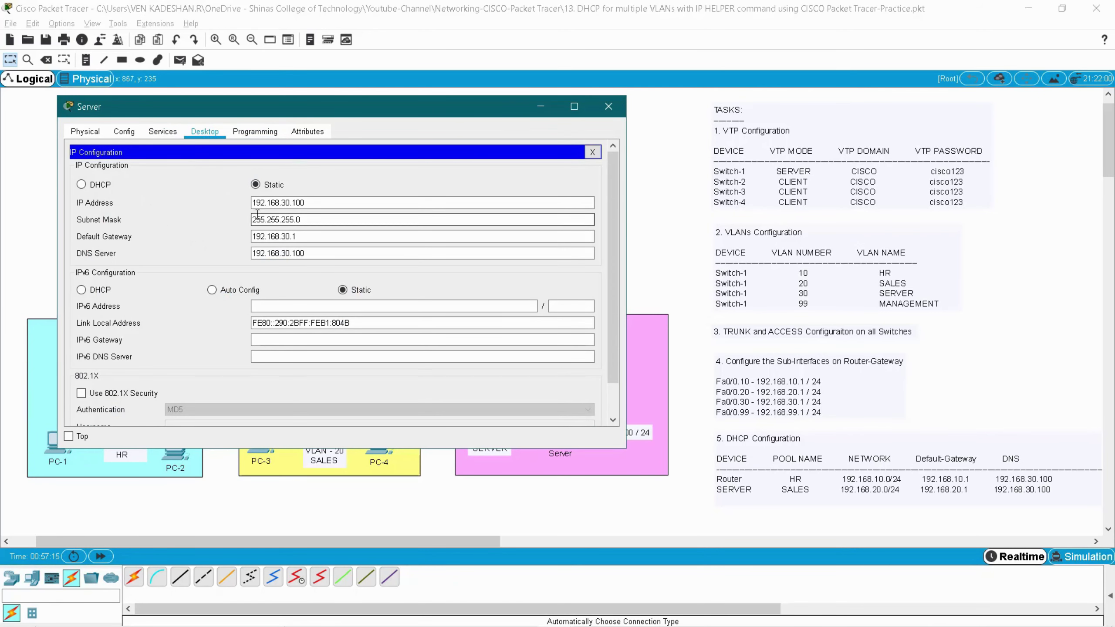
left_click_drag(283, 204, 305, 203)
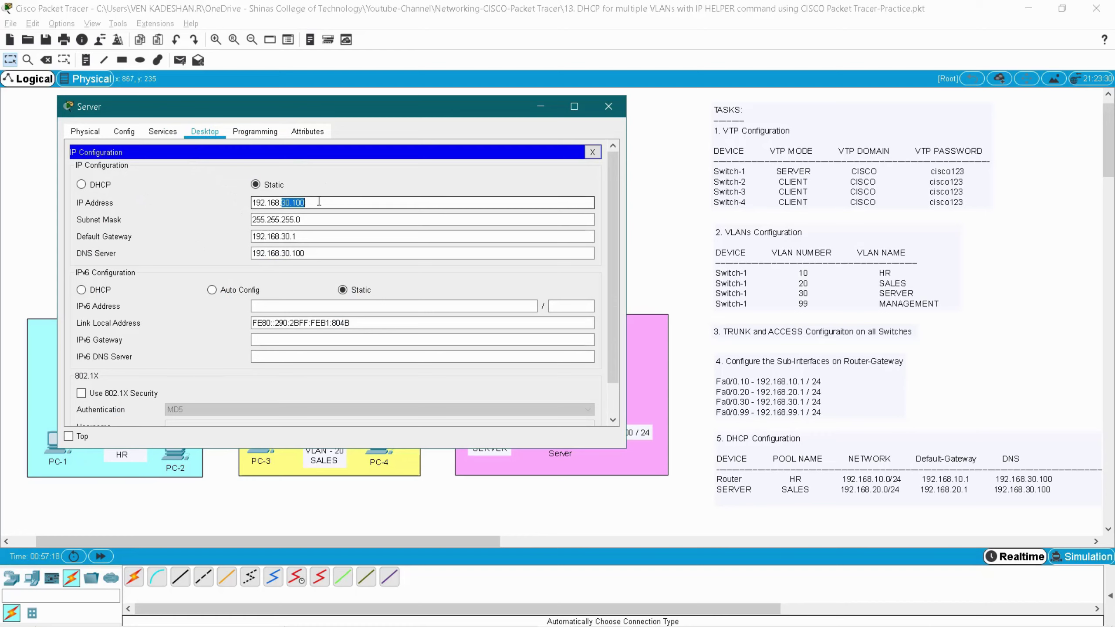
- Turn on the Server's DHCP service and name the pool SALES with gateway 192.168.20.1
left_click(152, 133)
left_click(125, 180)
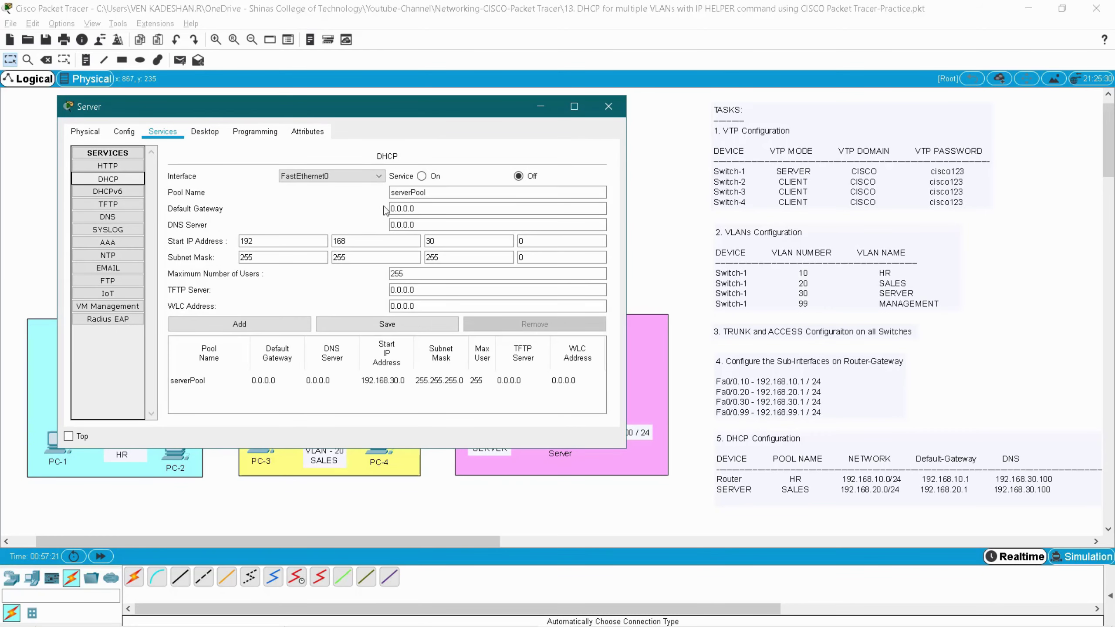
left_click(422, 175)
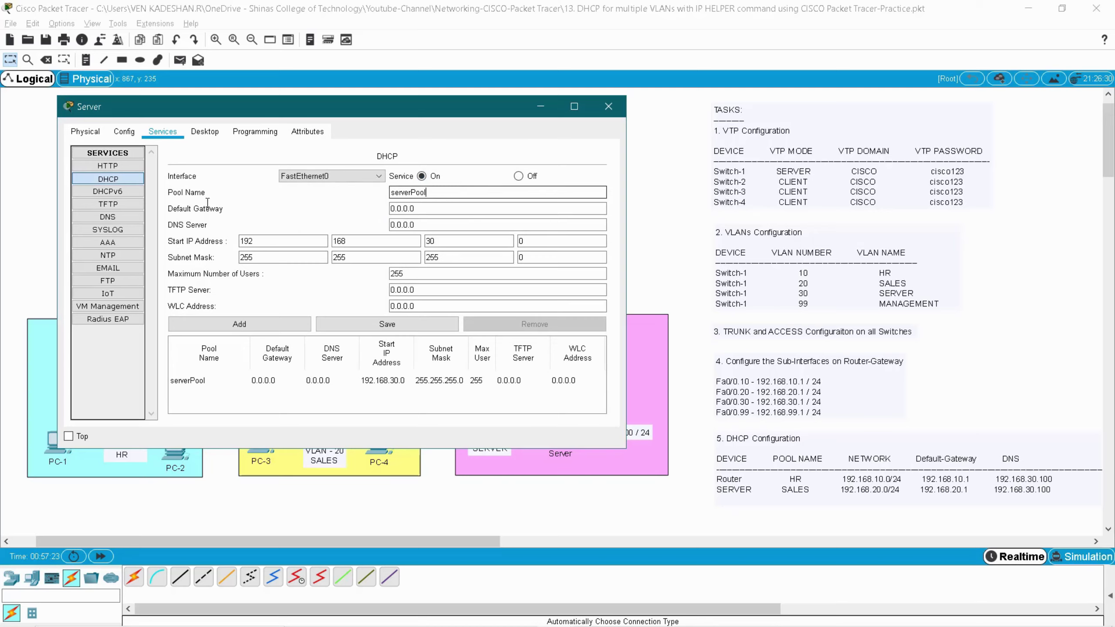
left_click_drag(462, 192, 281, 195)
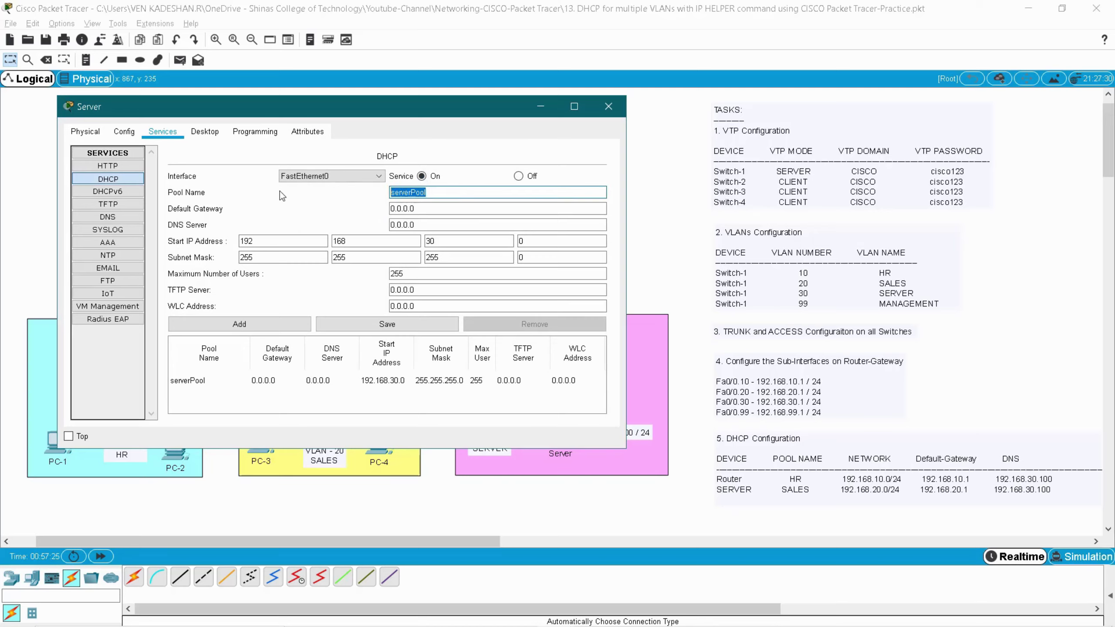
type("SALES")
key("Tab")
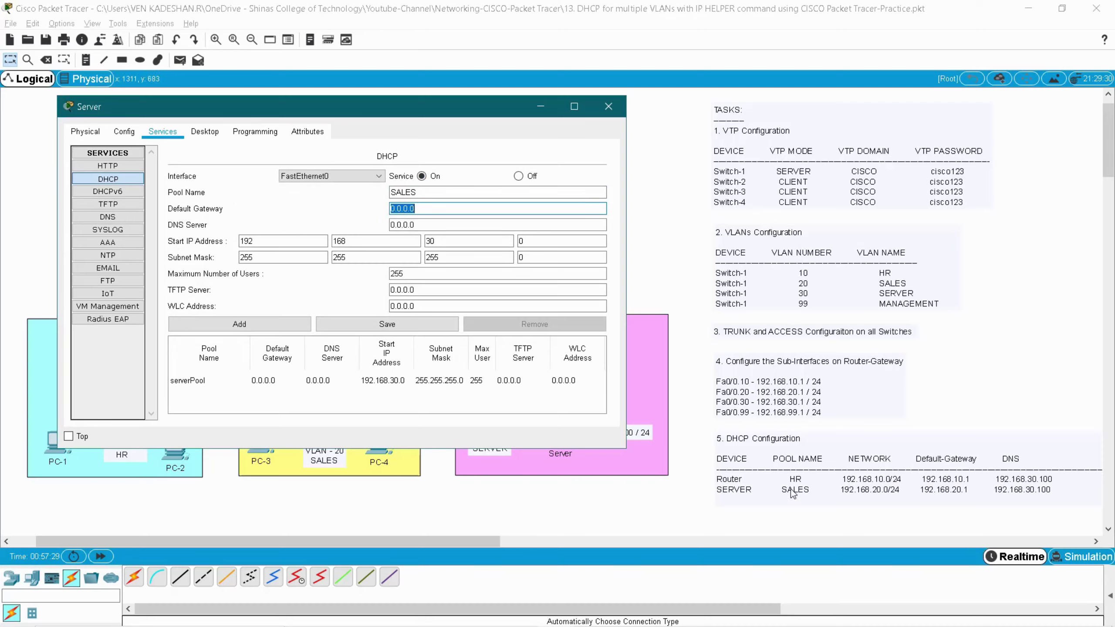
type("192.168.2")
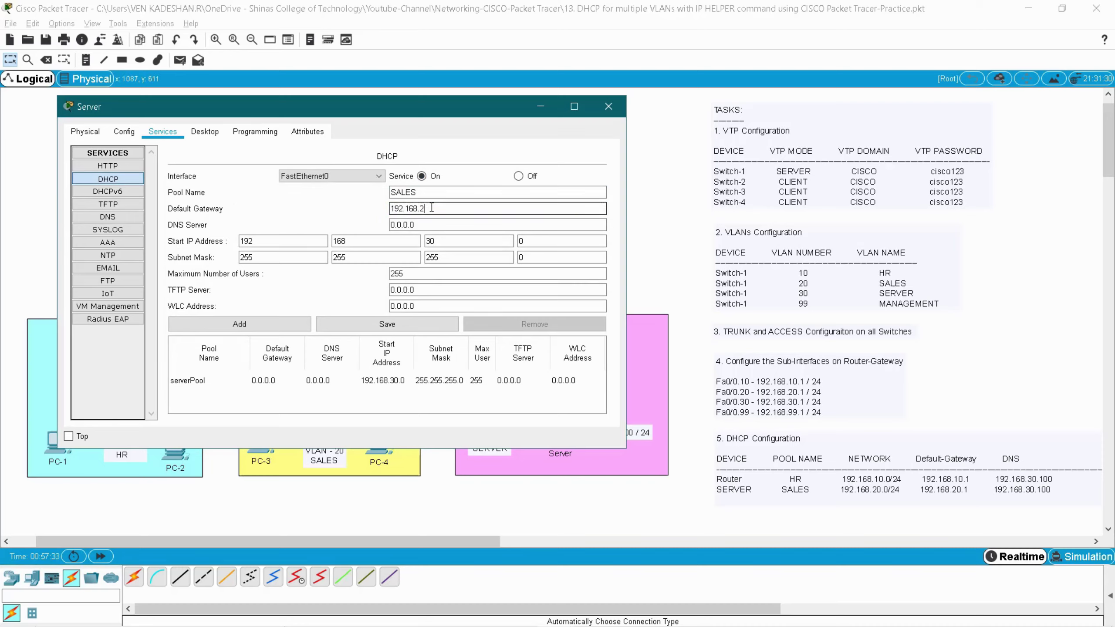
type("0.1")
- Set DNS 192.168.30.100 and start address 192.168.20.2, then add the SALES pool
left_click(428, 222)
triple_click(428, 222)
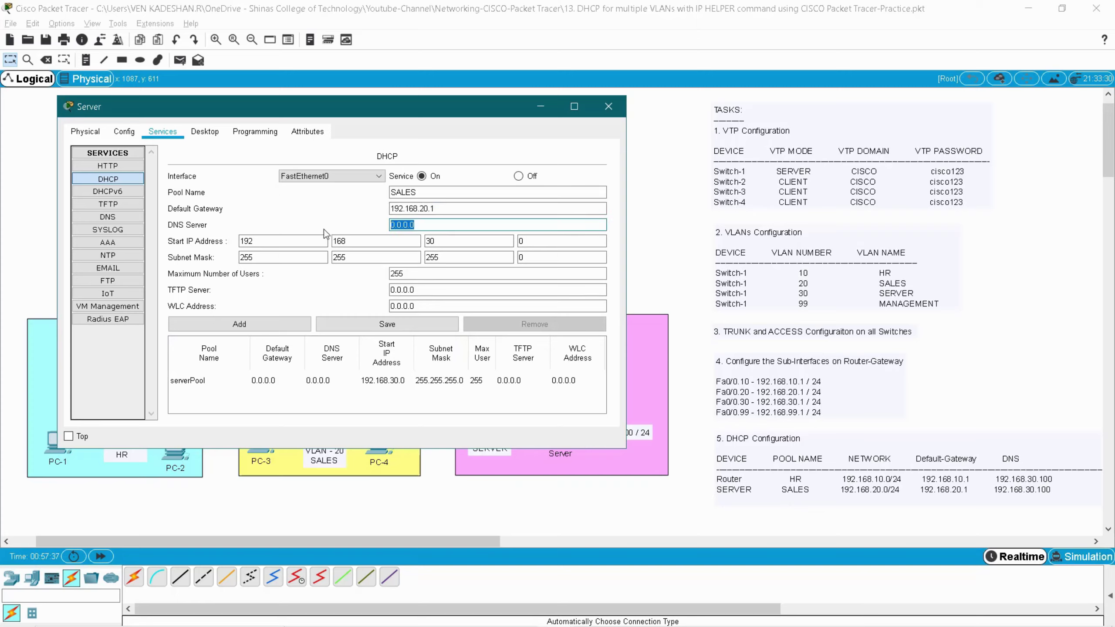
type("192.168.30.100")
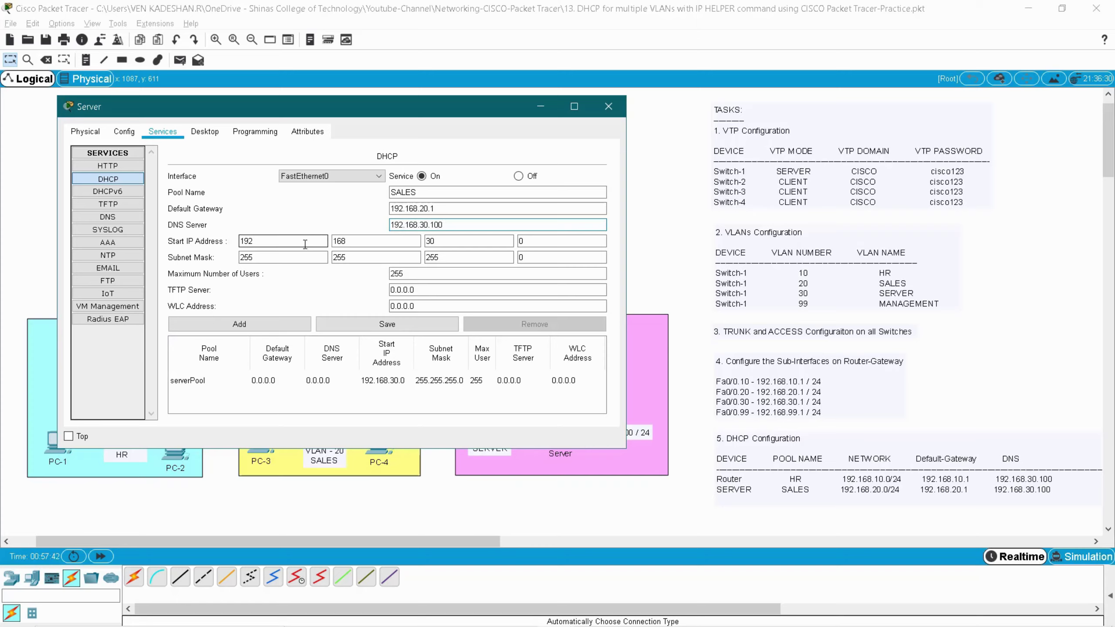
left_click(320, 242)
key("Tab")
key("Tab")
type("20")
key("Tab")
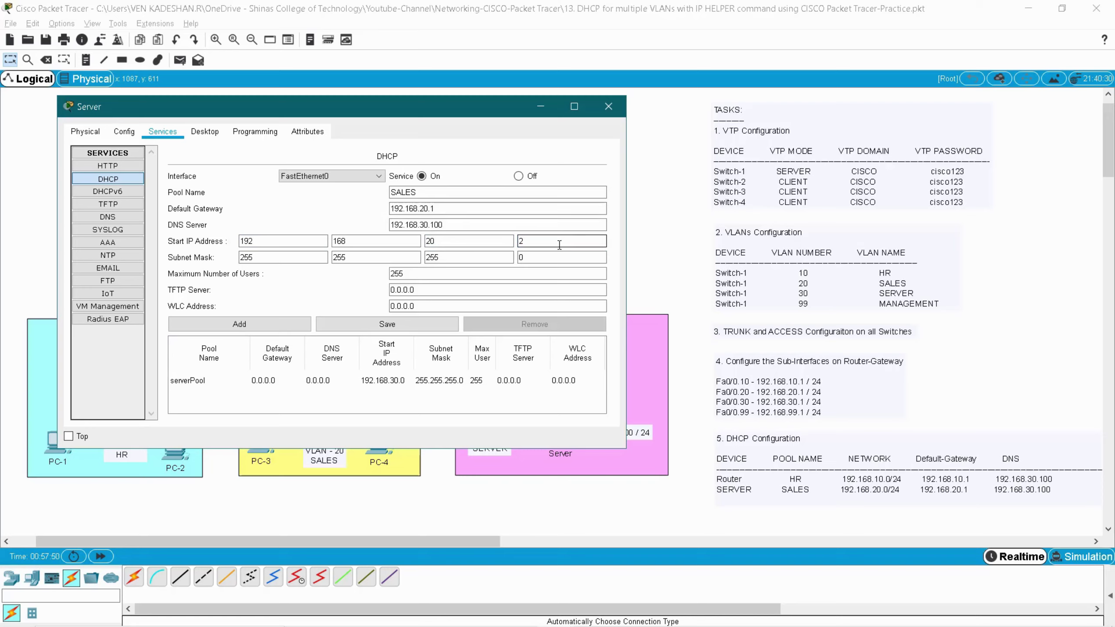
left_click(279, 324)
- Select the new SALES entry, close the Server window, and open PC-1
left_click(231, 381)
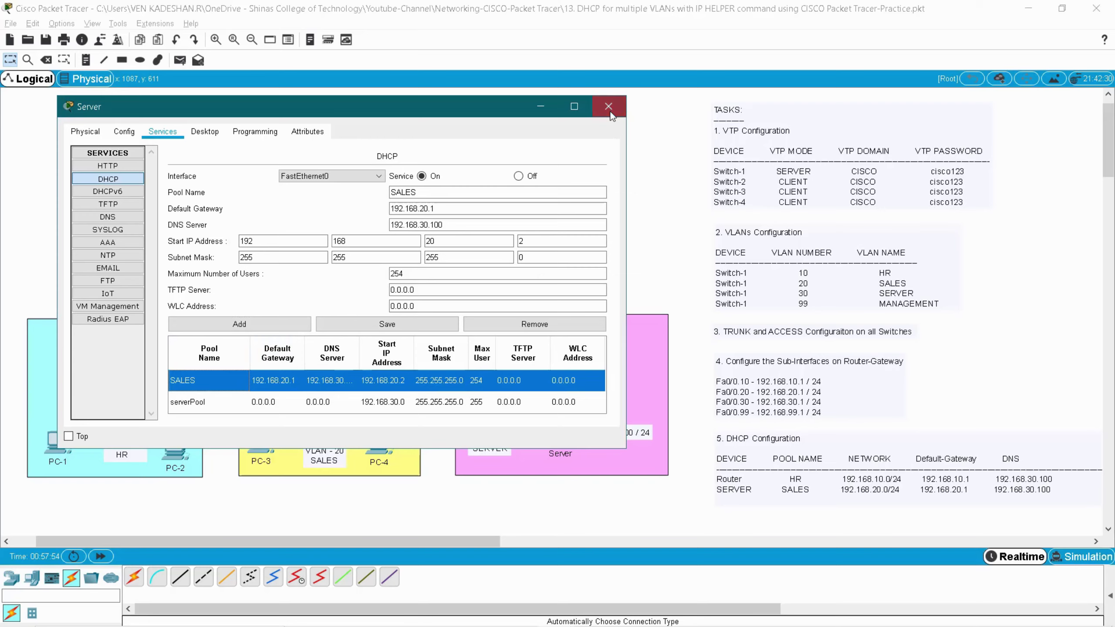
left_click(608, 106)
left_click(56, 446)
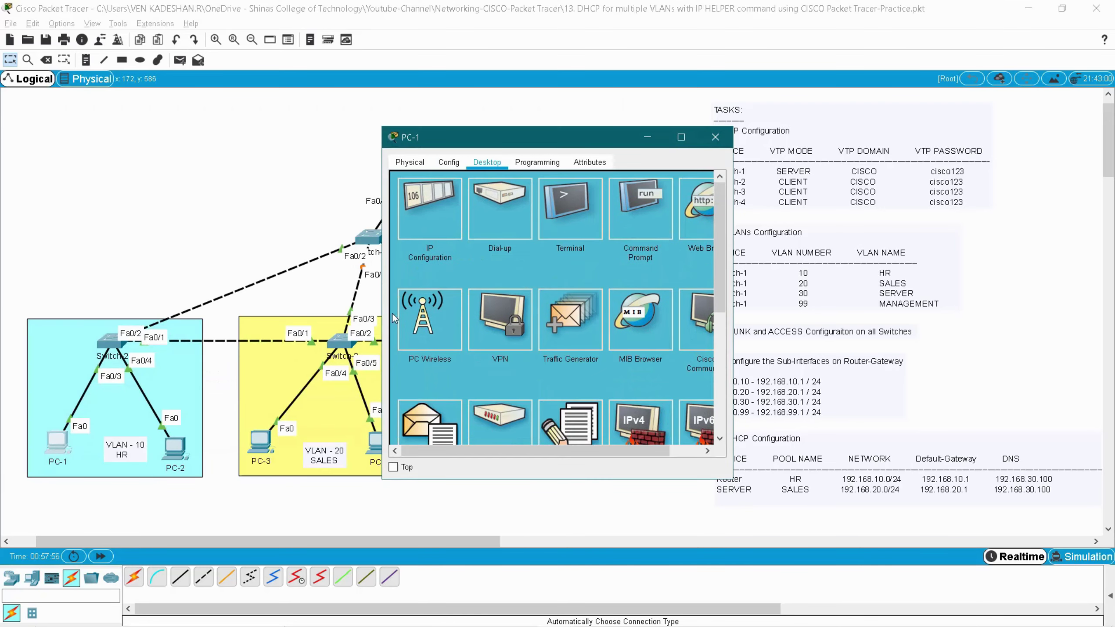
- Switch PC-1's IP configuration to DHCP so it receives 192.168.10.2
left_click(435, 222)
left_click_drag(560, 142, 382, 126)
left_click(242, 216)
left_click_drag(456, 124, 687, 164)
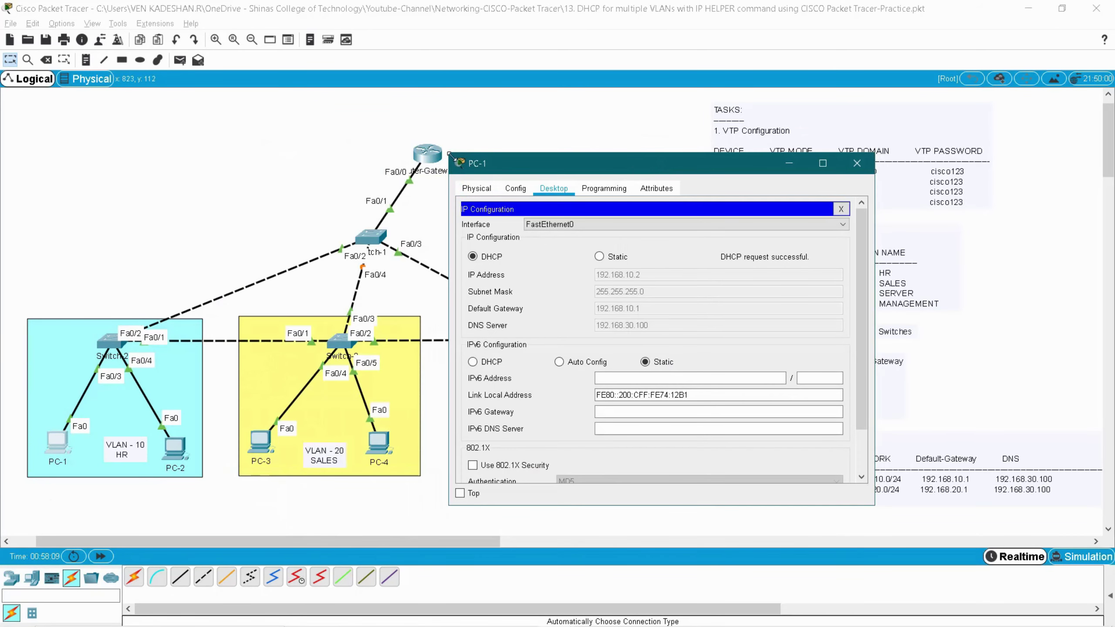
left_click_drag(549, 146, 566, 126)
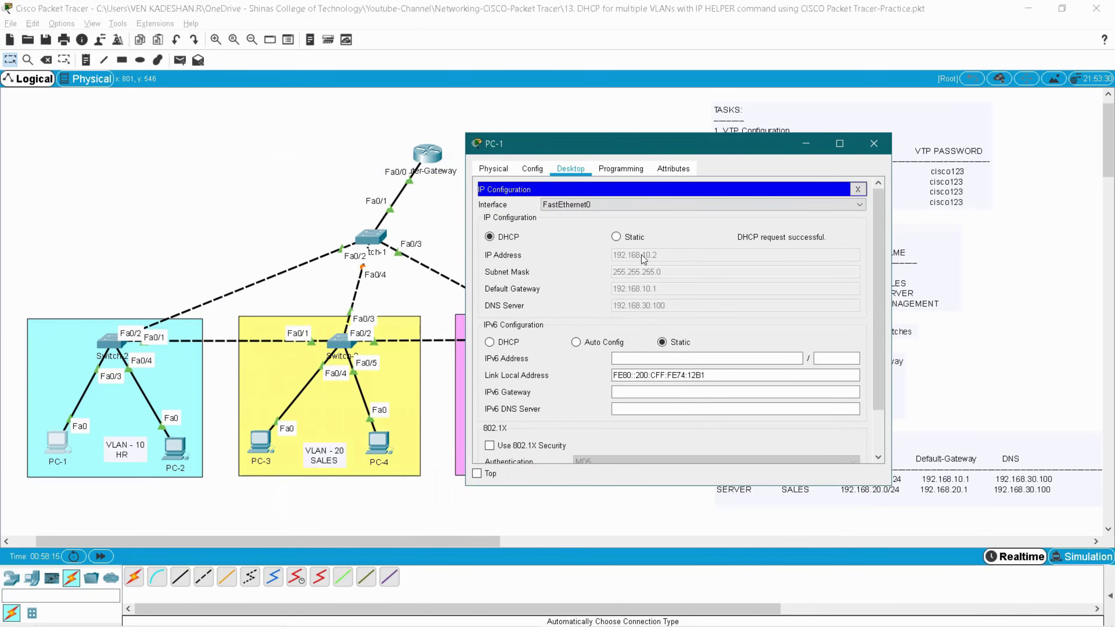
left_click(873, 143)
- Have PC-2 obtain 192.168.10.3 via DHCP and close its window
left_click(175, 448)
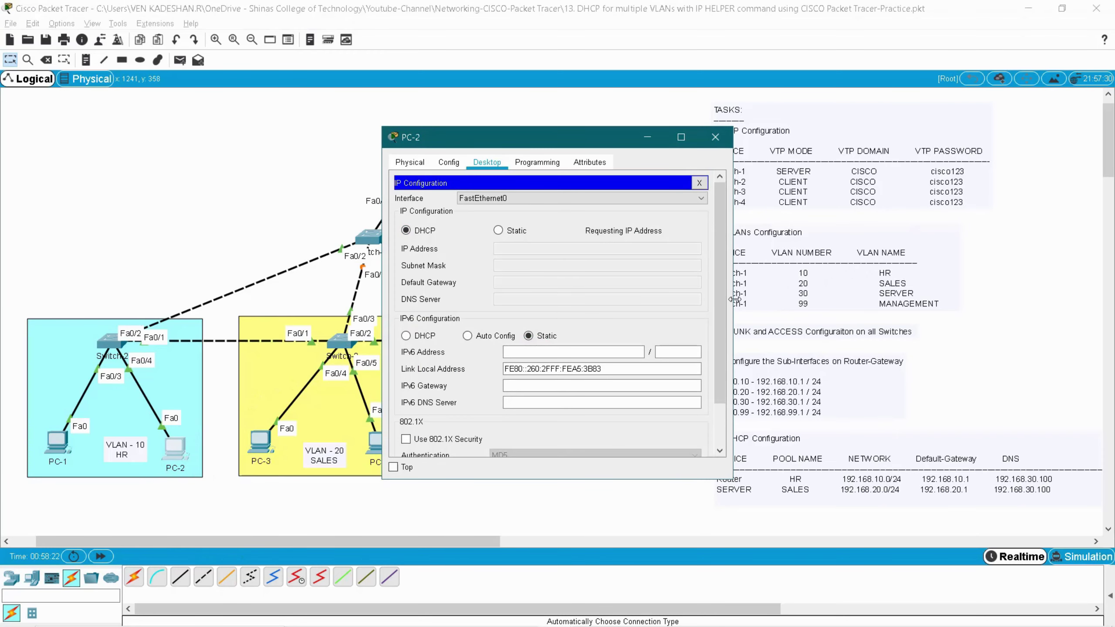
left_click_drag(643, 147, 740, 134)
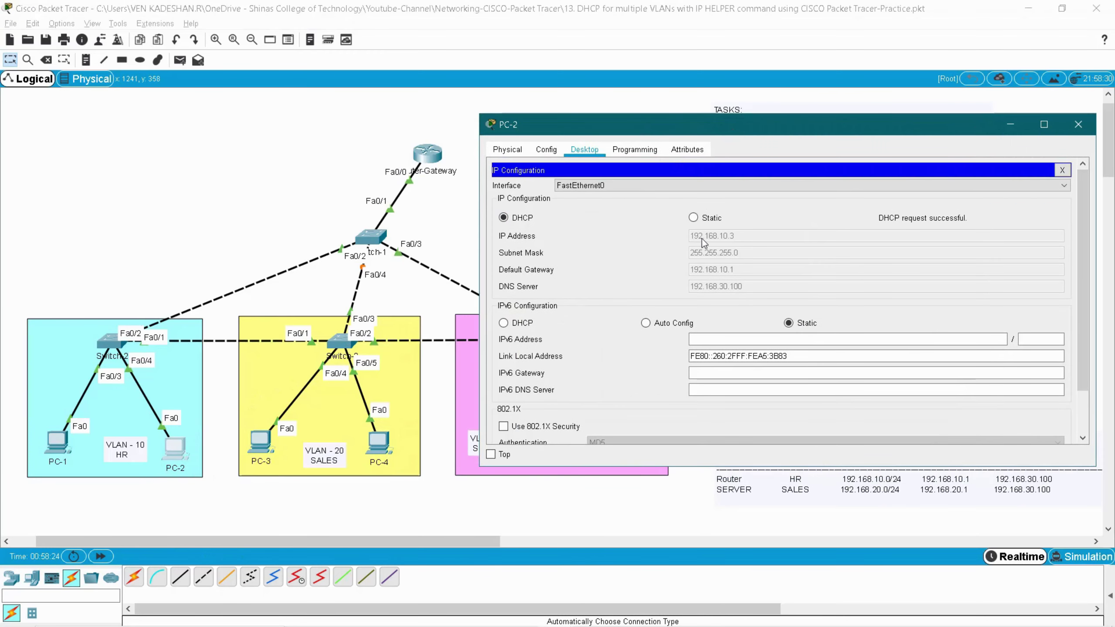
left_click(1078, 124)
left_click(260, 440)
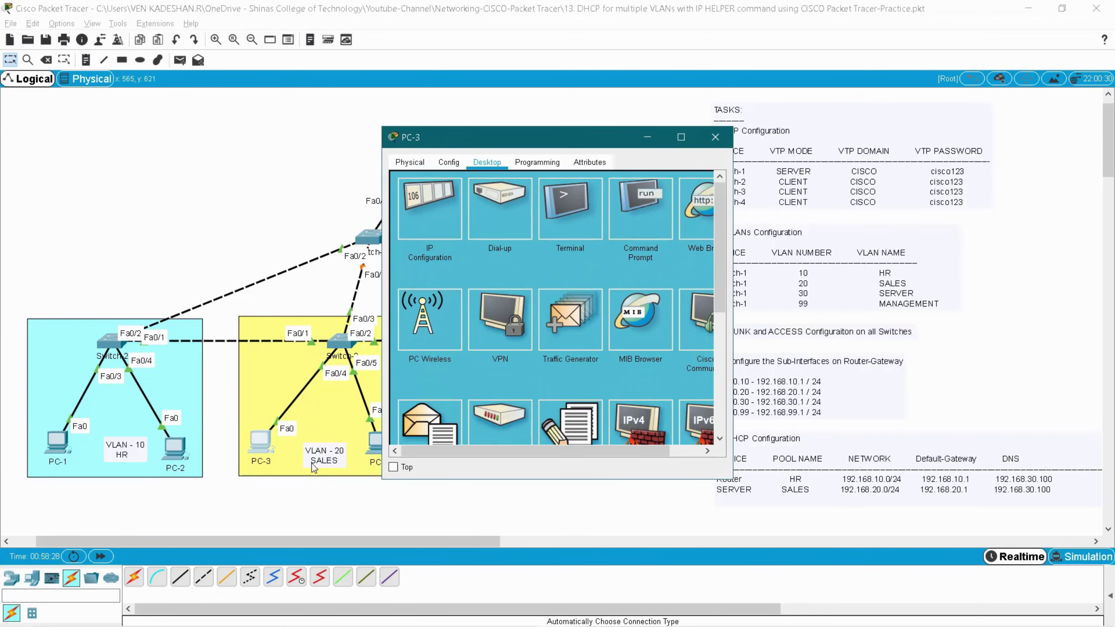
- Set PC-3 to DHCP and watch it fall back to APIPA address 169.254.156.67
left_click_drag(479, 137, 712, 93)
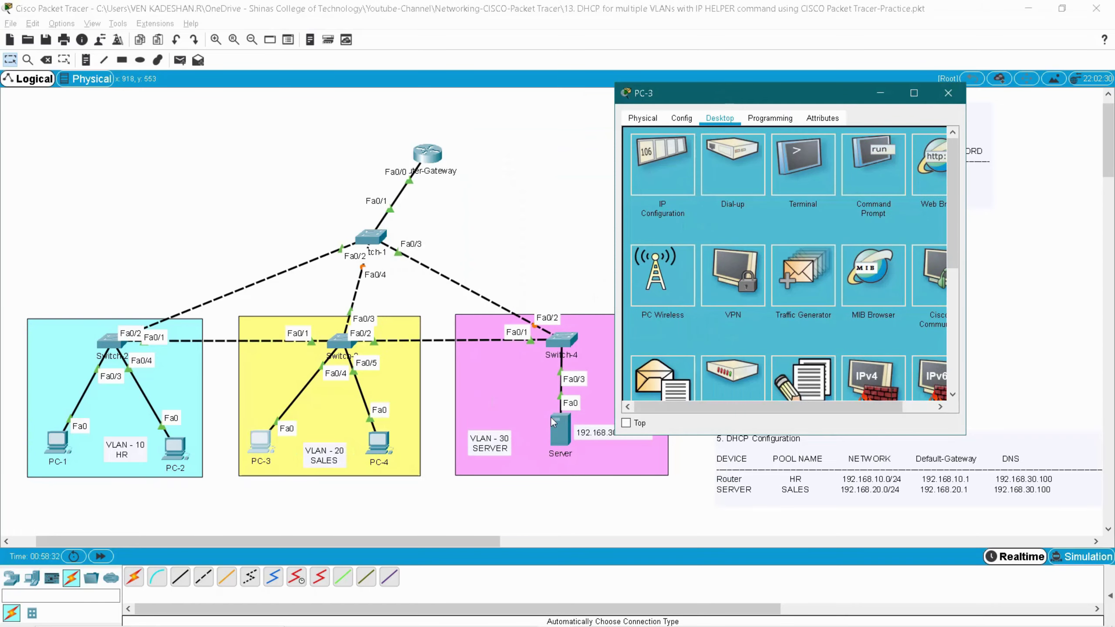
left_click(689, 166)
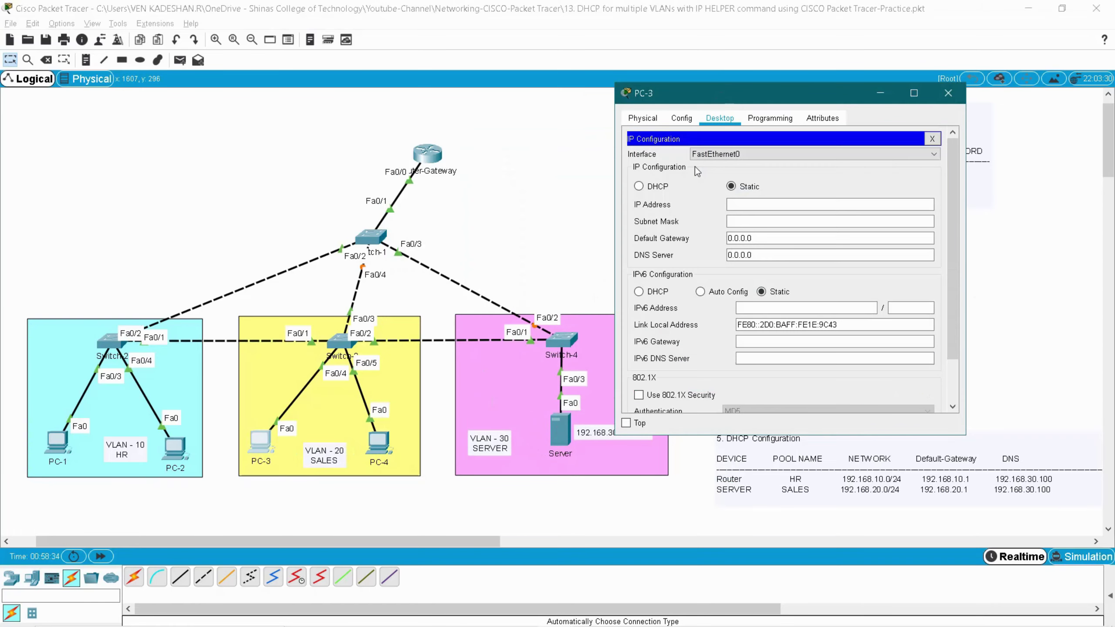
left_click(659, 186)
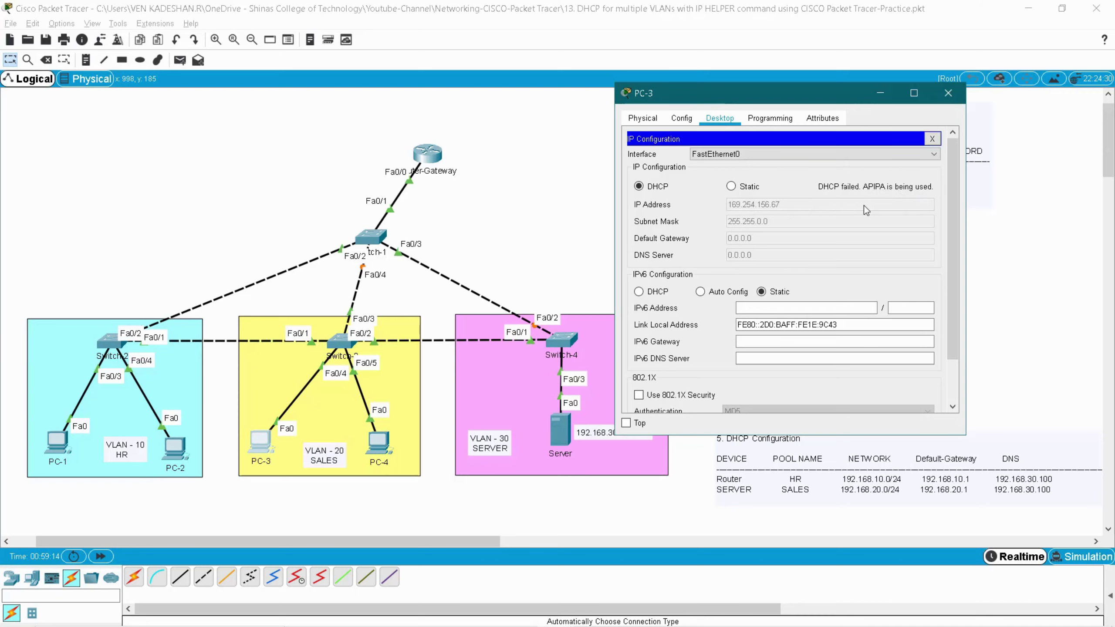
left_click(948, 92)
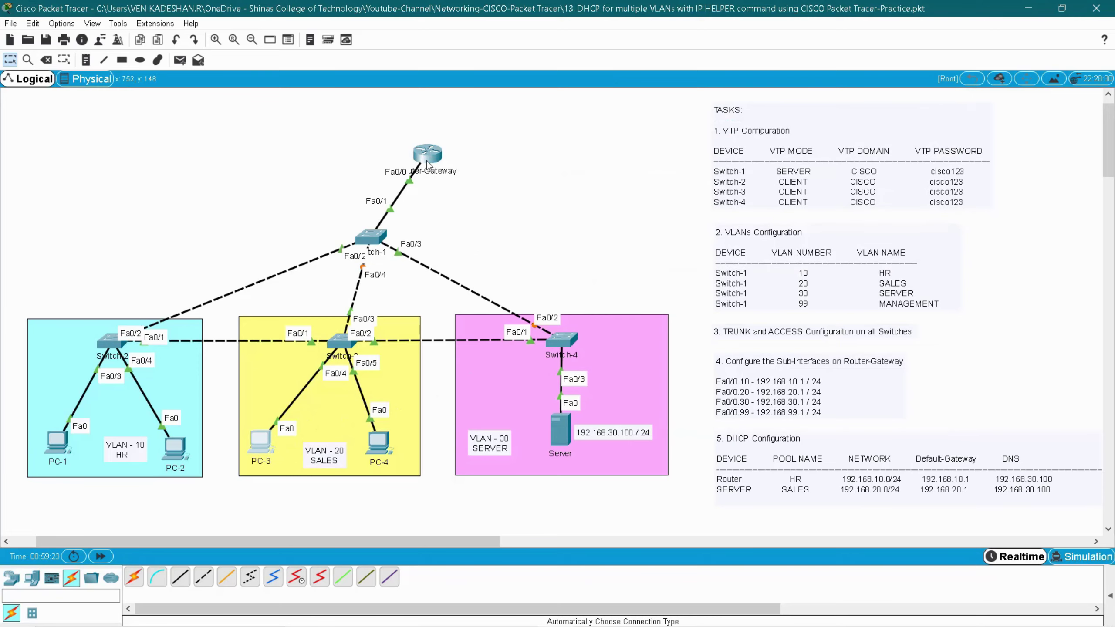
- In the router CLI, enter configuration mode and the fa0/0.20 sub-interface
left_click(428, 154)
key("space")
type("conf t")
key("Return")
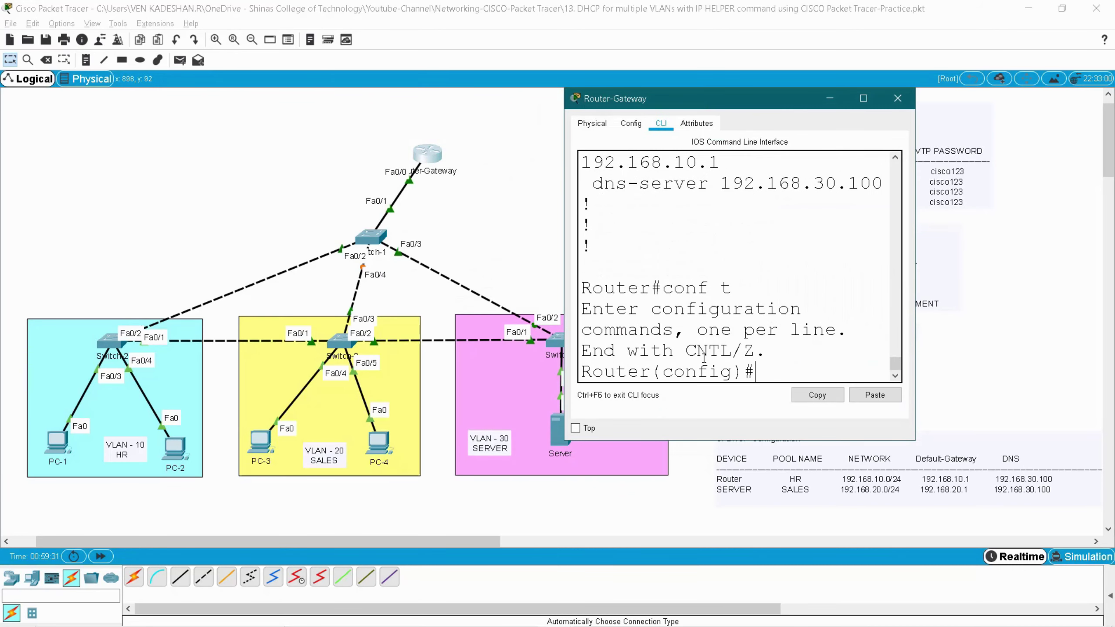
key("Return")
left_click_drag(915, 264, 1008, 263)
left_click_drag(779, 97, 843, 41)
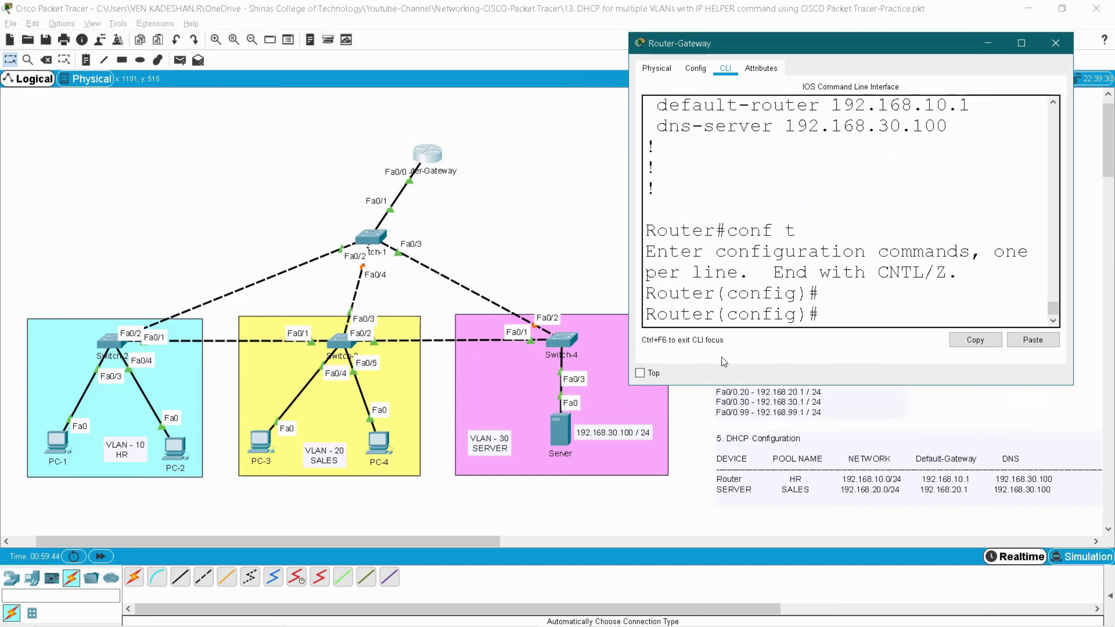
type("inter")
key("Tab")
type("d")
type("fa0")
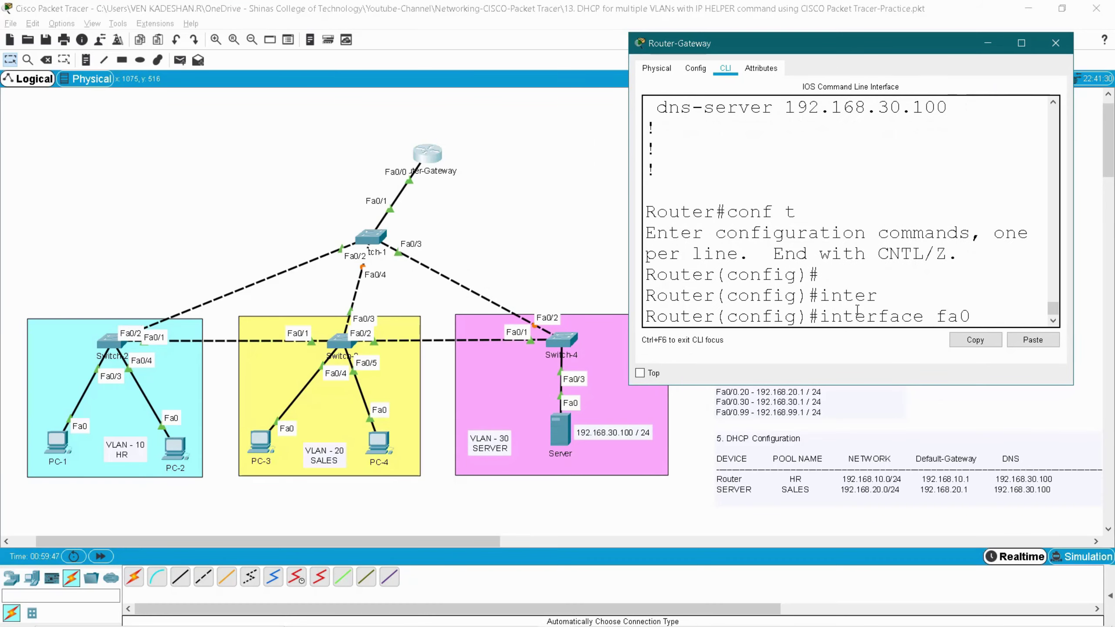
type("/0.20")
key("Return")
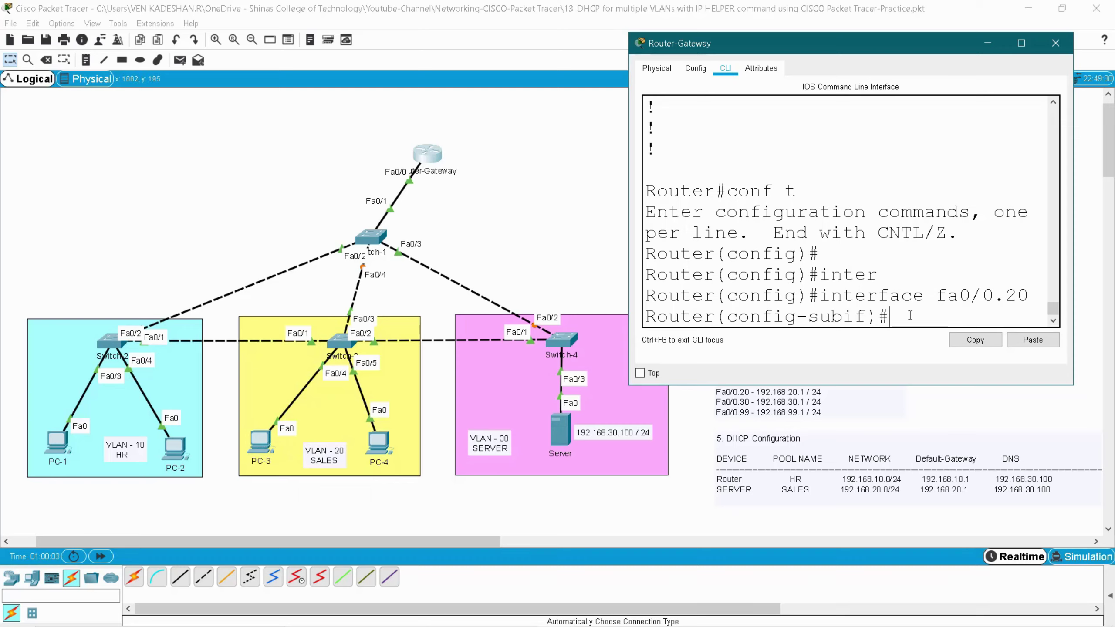
- Apply ip helper-address 192.168.30.100, then end and save with wr
type("help")
key("Tab")
type("192.168.30.100")
key("Return")
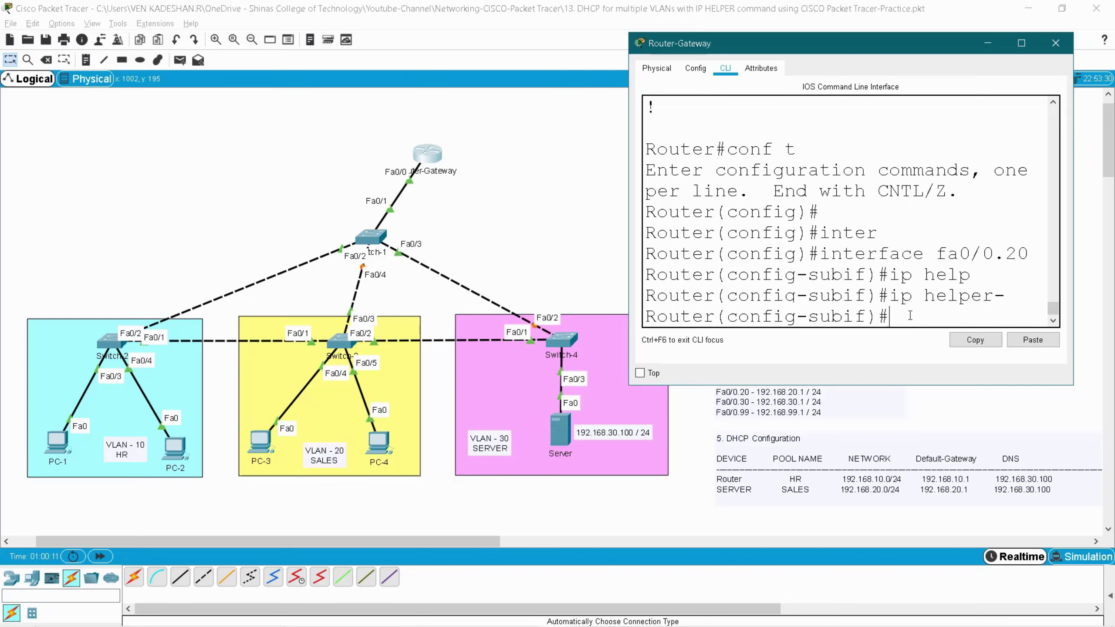
left_click_drag(902, 295, 644, 274)
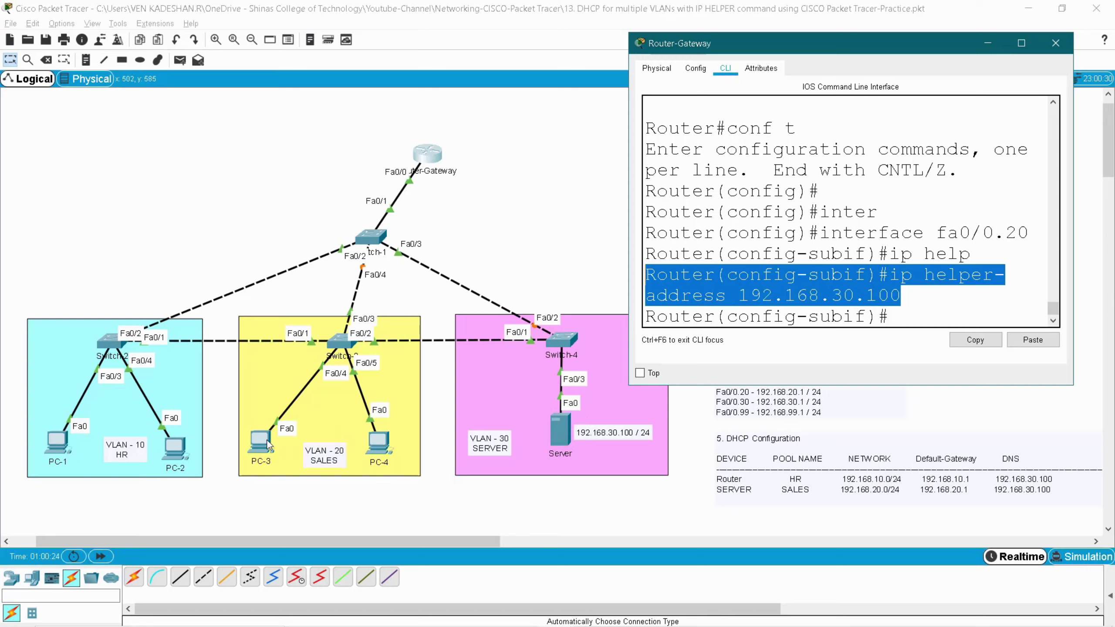
left_click(925, 314)
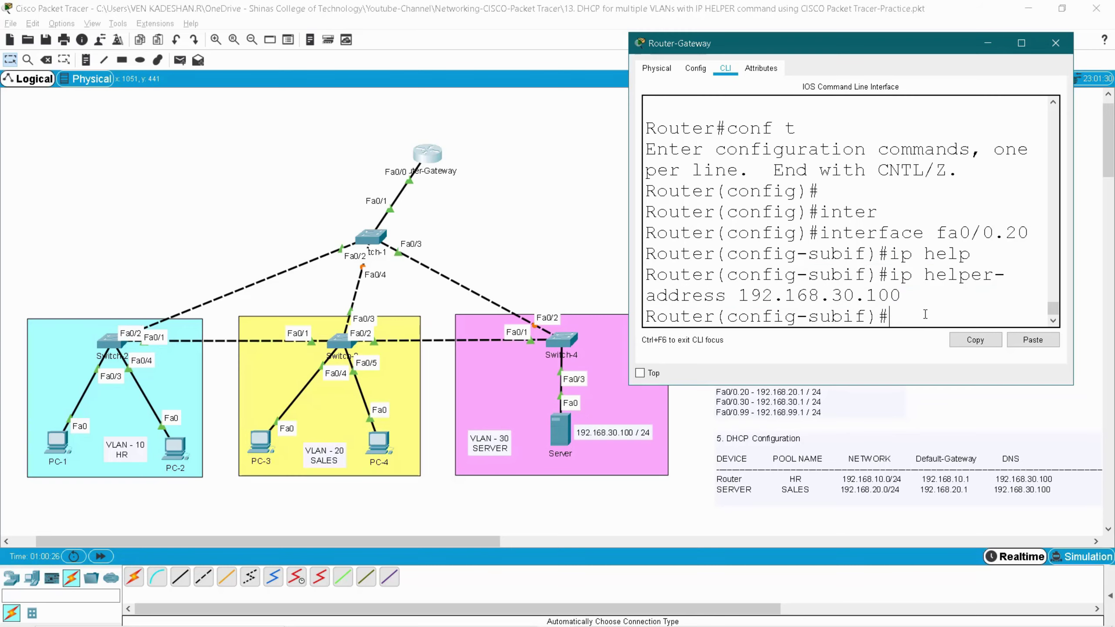
type("end")
key("Return")
key("Return")
key("Return")
type("wr")
key("Return")
key("Return")
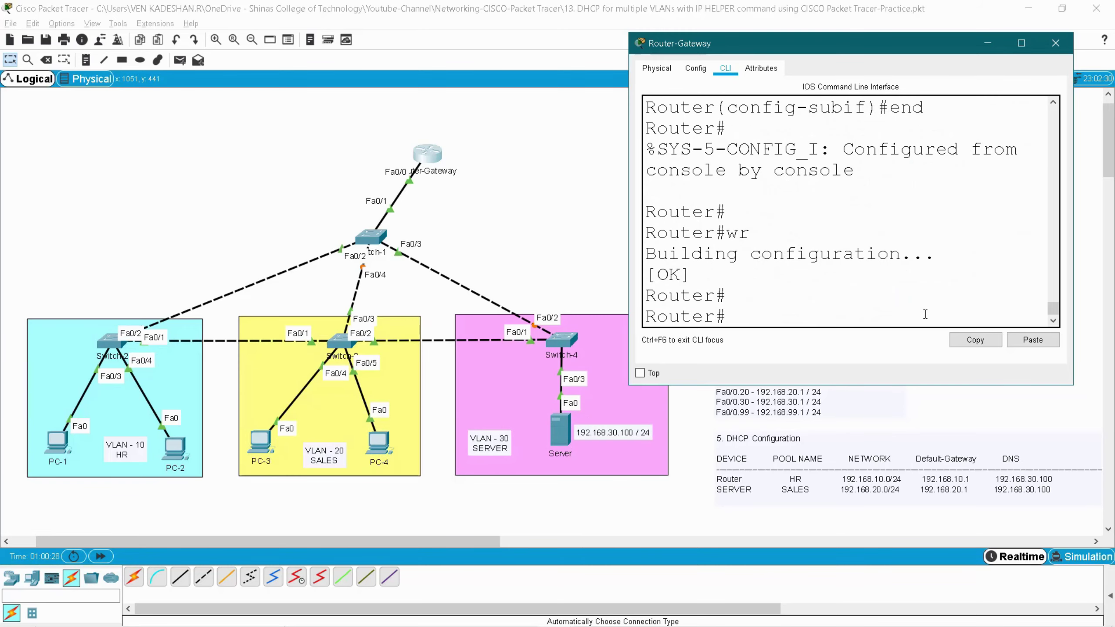
left_click(320, 433)
- Set PC-3 and PC-4 to DHCP, leasing 192.168.20.2 and 192.168.20.3 with gateway 192.168.20.1
left_click(261, 442)
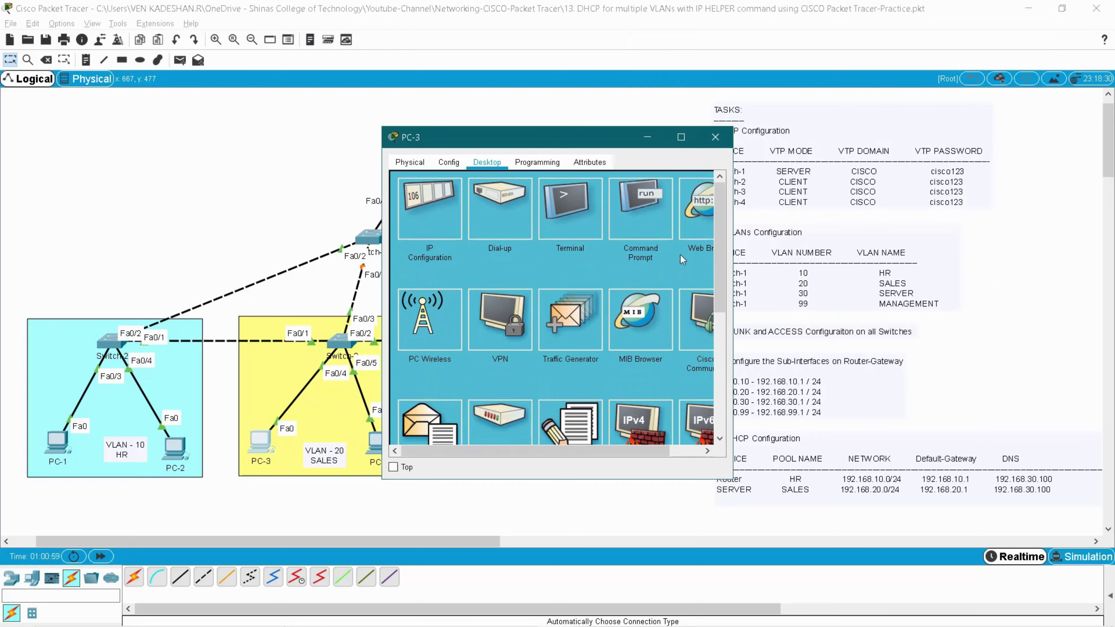
left_click(430, 211)
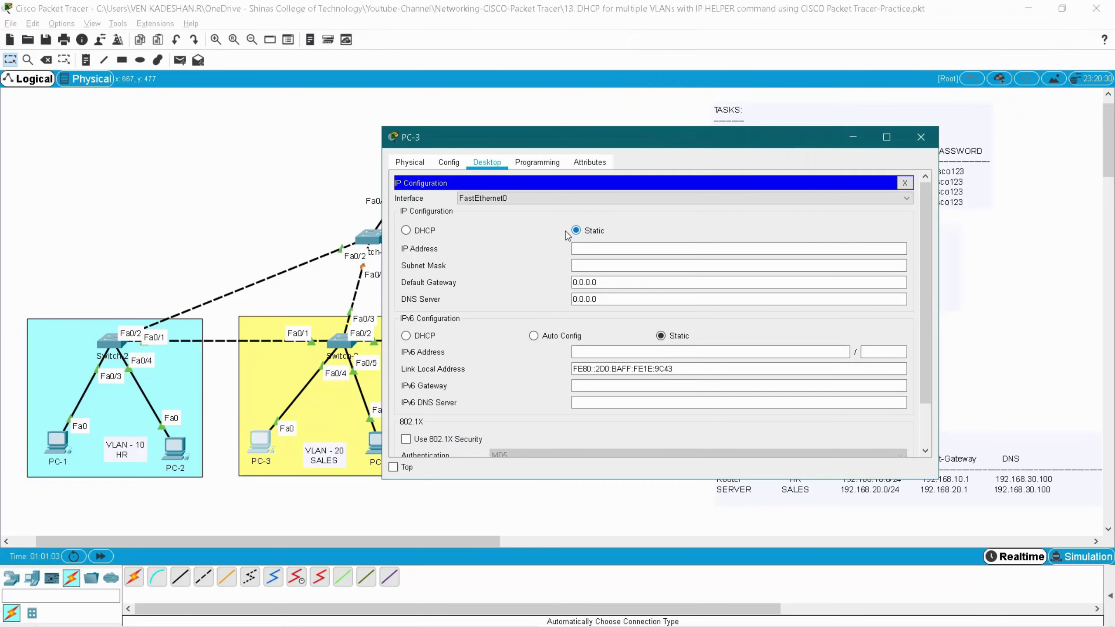
left_click(425, 233)
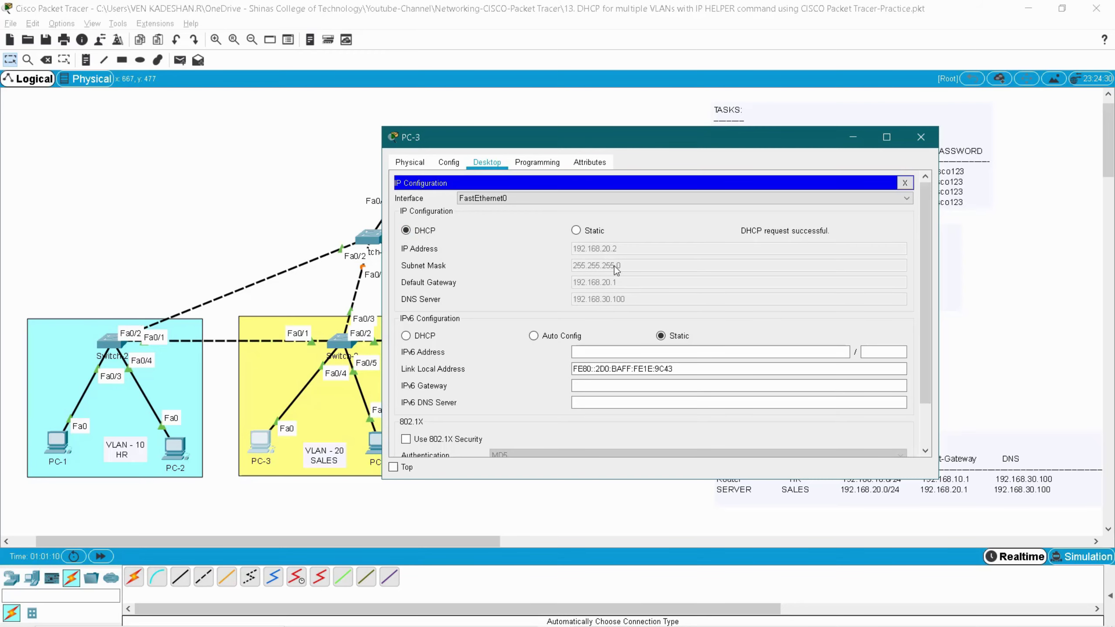
left_click(921, 137)
left_click(383, 441)
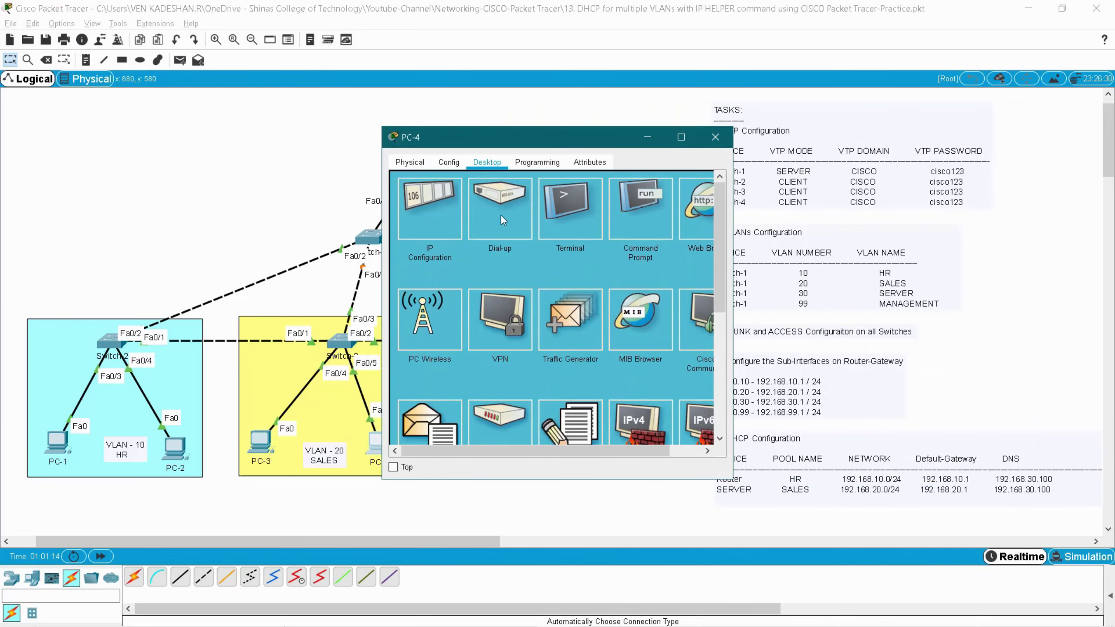
left_click(436, 246)
left_click(425, 231)
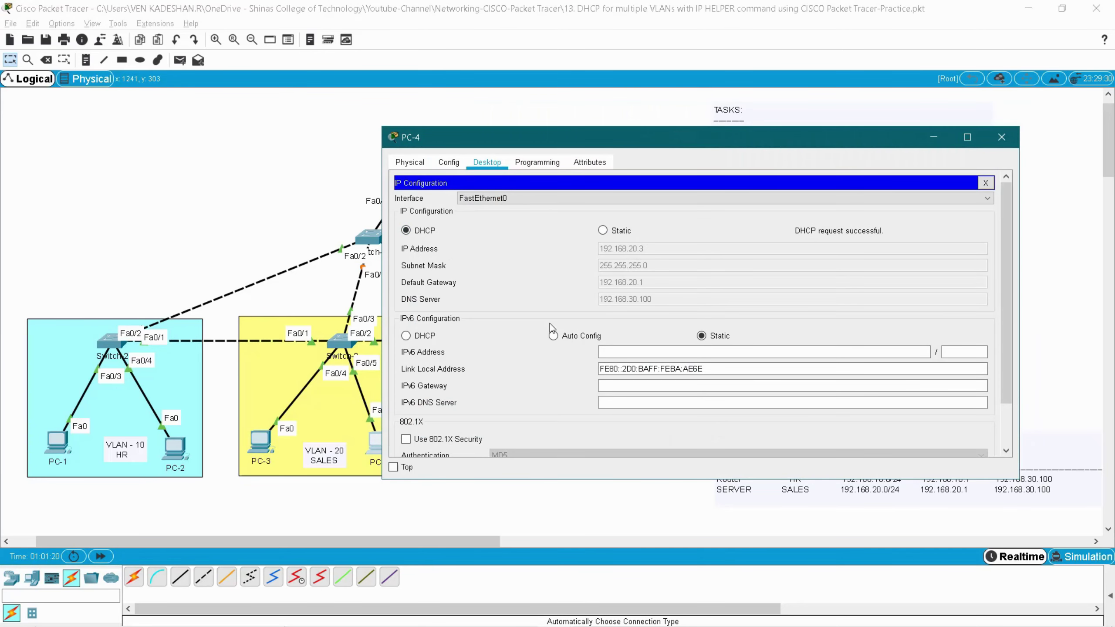
left_click_drag(616, 140, 692, 117)
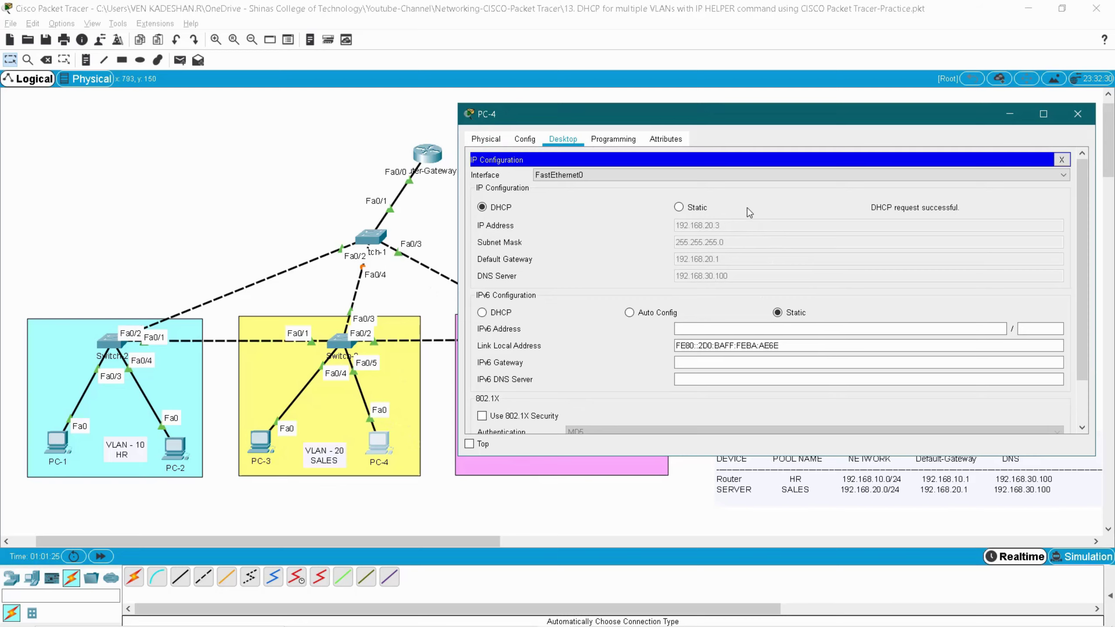
- From PC-4's Command Prompt, ping 192.168.20.1, 192.168.30.1 and 192.168.10.1
left_click(1062, 160)
left_click(911, 185)
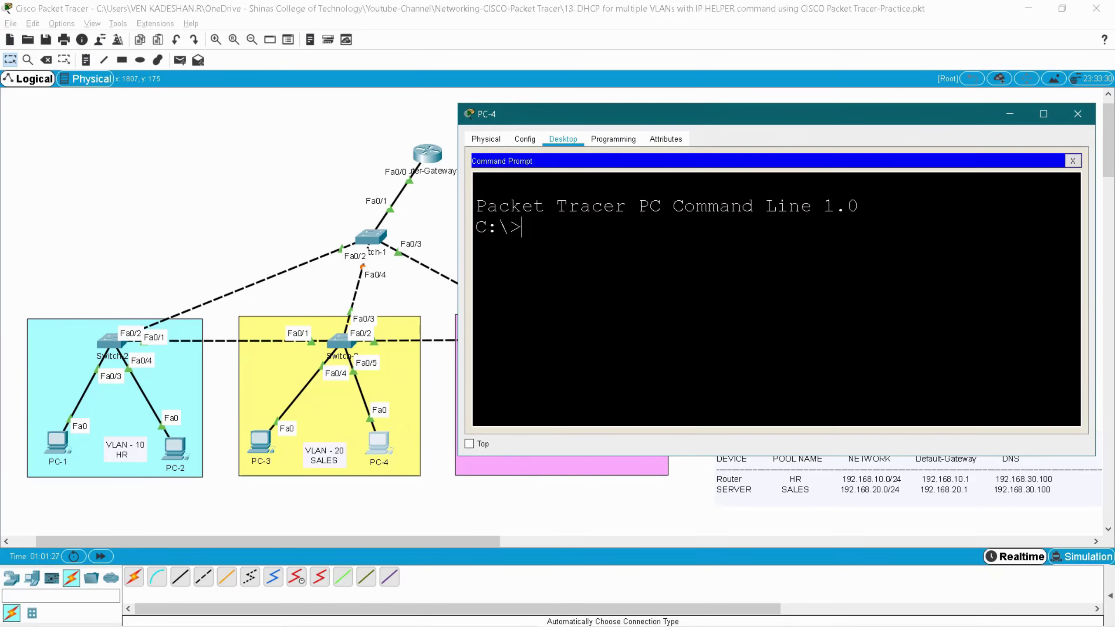
type("ping 192.168.2")
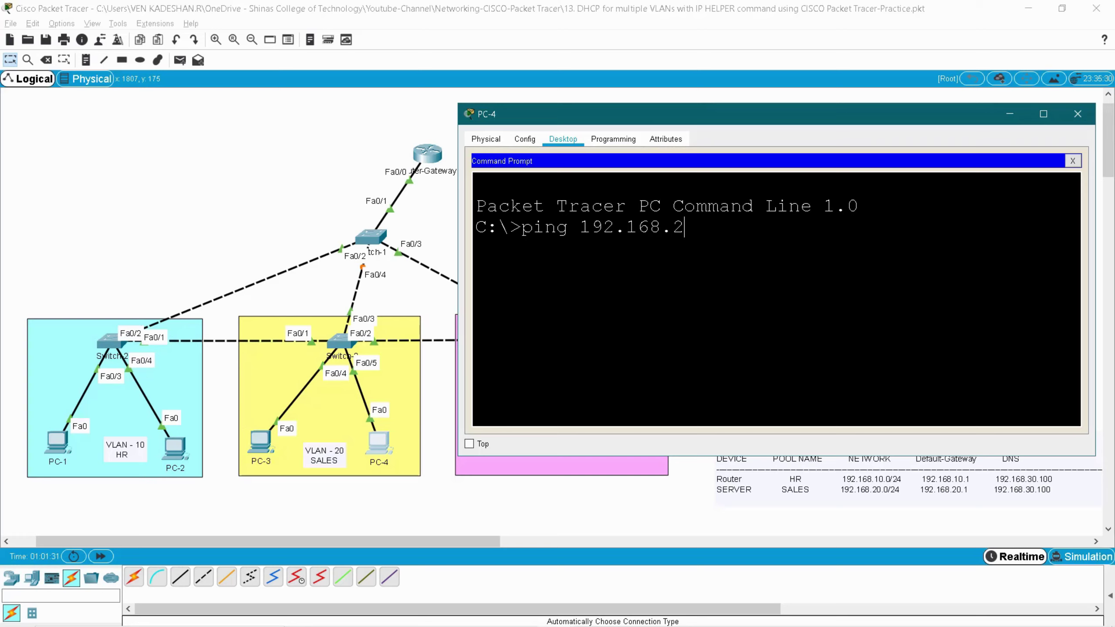
type("0.1")
key("Return")
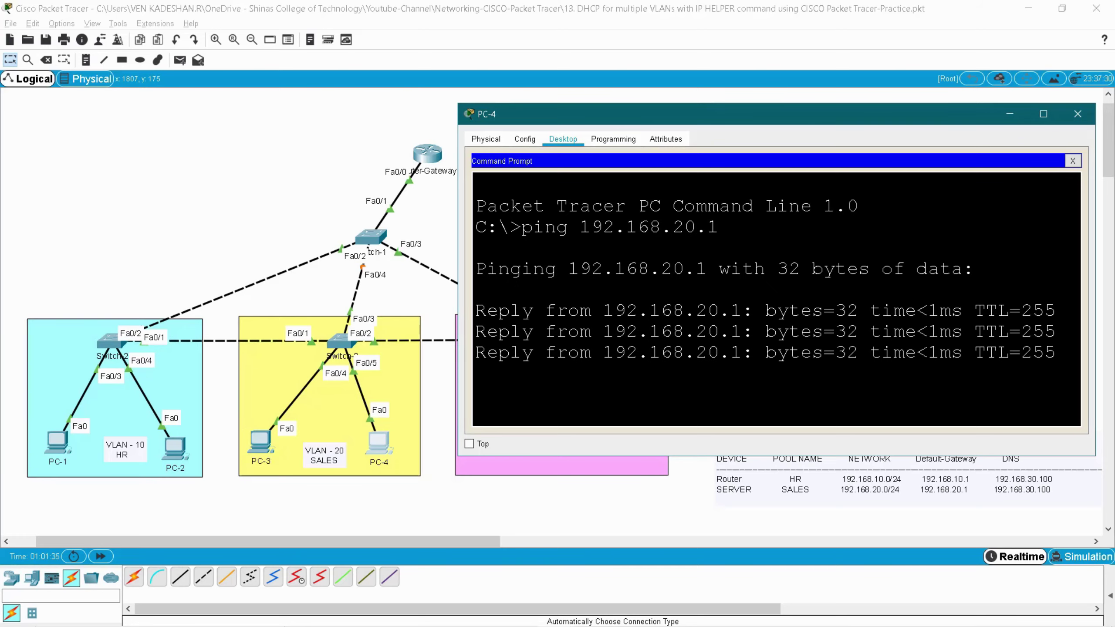
key("Up")
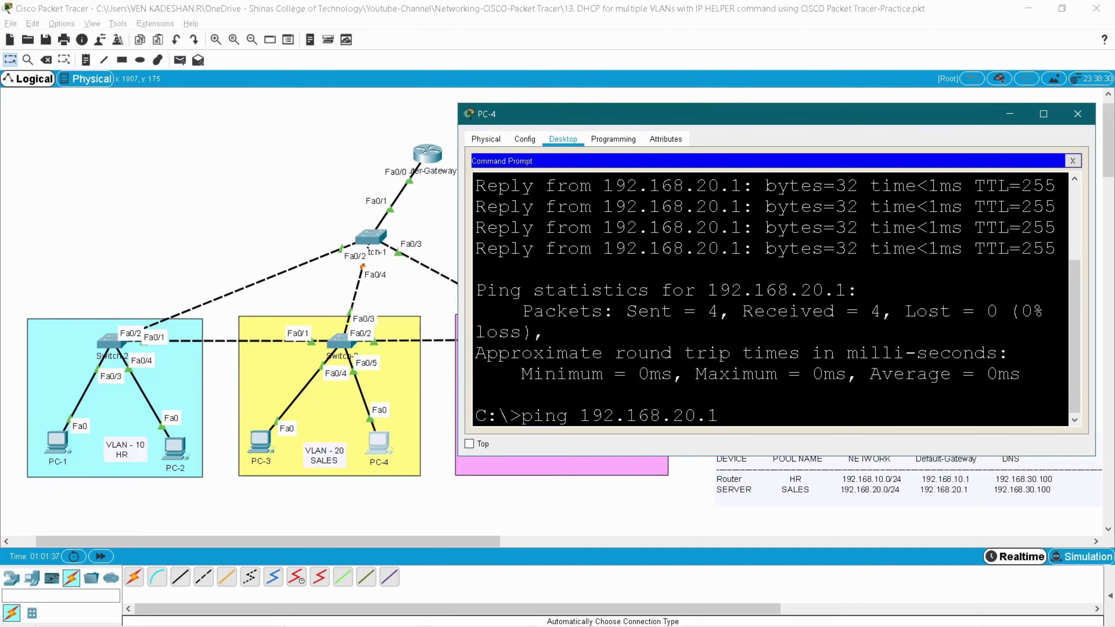
key("BackSpace")
type("30.1")
key("Return")
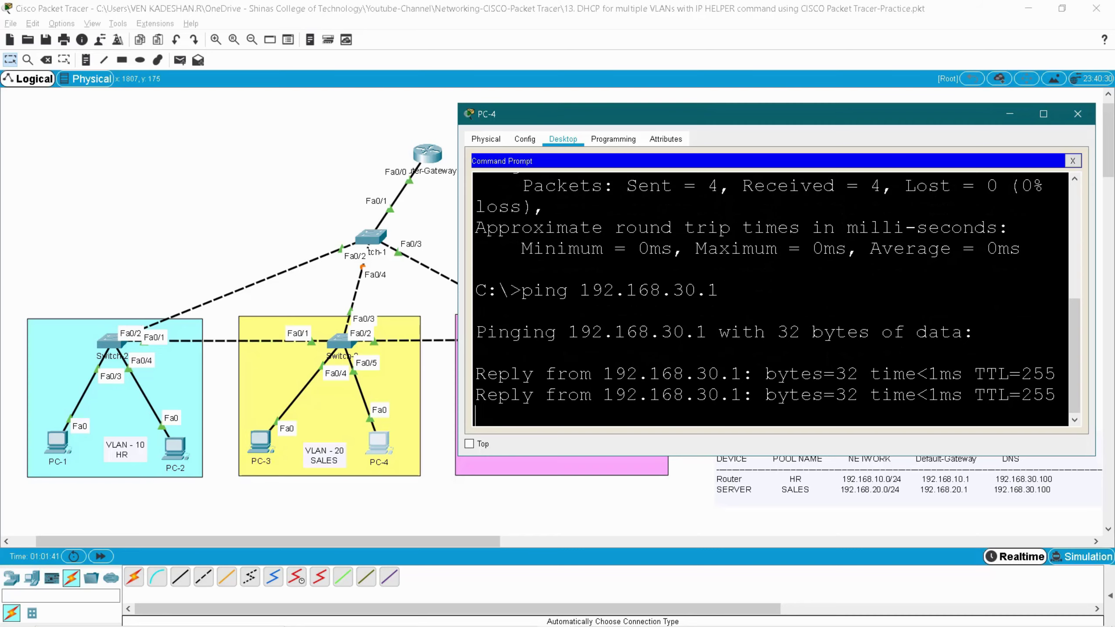
key("Up")
key("BackSpace")
key("BackSpace")
key("BackSpace")
key("BackSpace")
type("10.1")
key("Return")
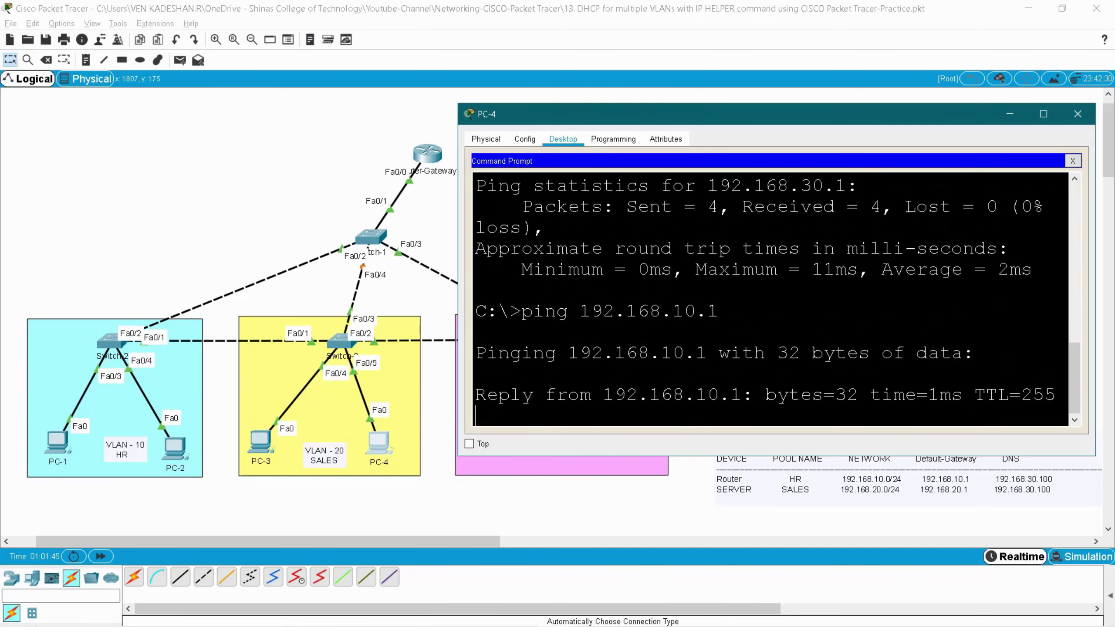